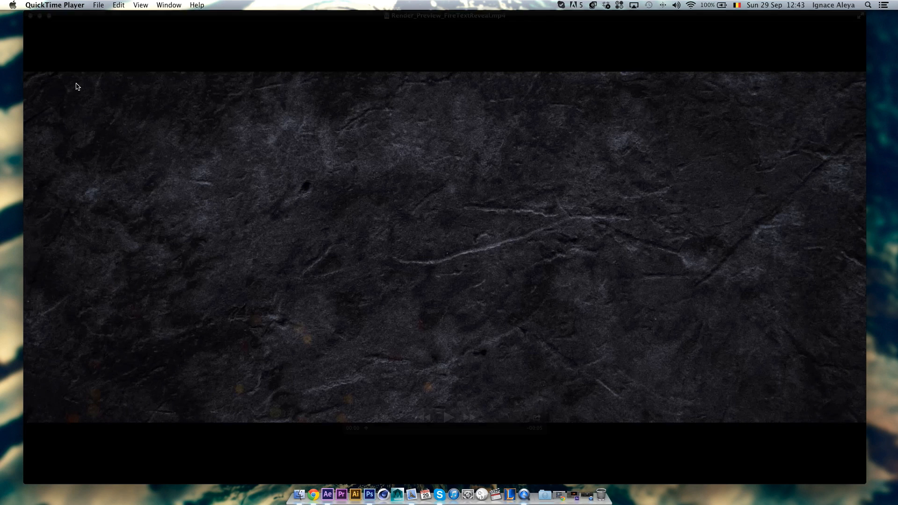
# Play the Render_Preview_FireTextReveal.mp4 preview, pause it, and scrub to the moment when the fire reveals the title.
pyautogui.moveTo(179, 86)
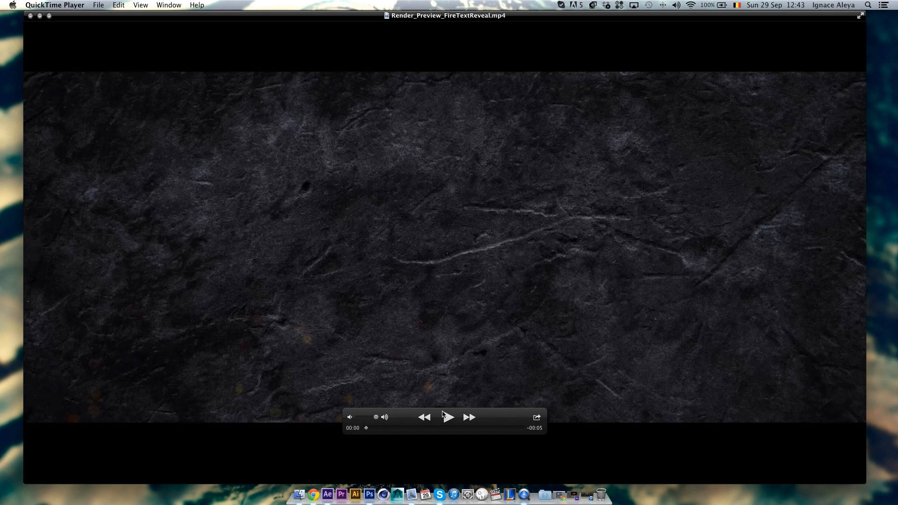
pyautogui.click(447, 417)
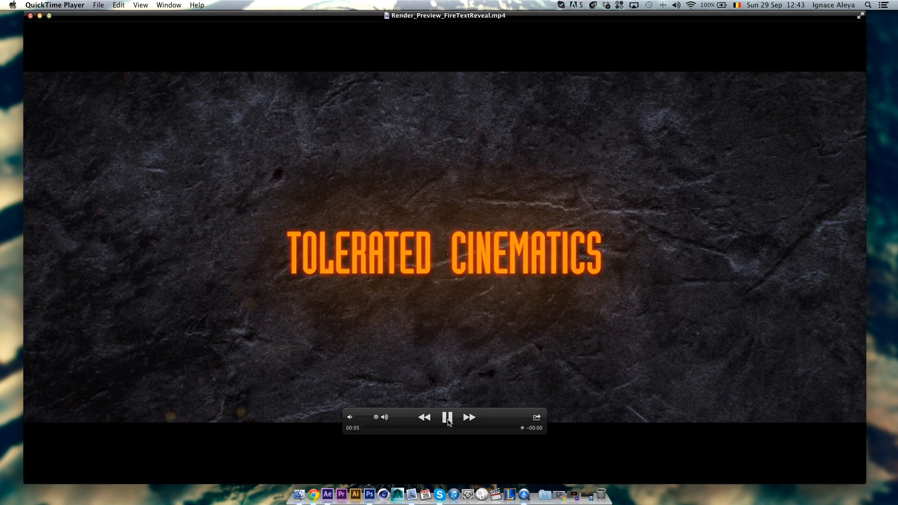
pyautogui.moveTo(448, 419)
pyautogui.mouseDown()
pyautogui.moveTo(397, 441)
pyautogui.moveTo(413, 451)
pyautogui.moveTo(447, 420)
pyautogui.mouseUp()
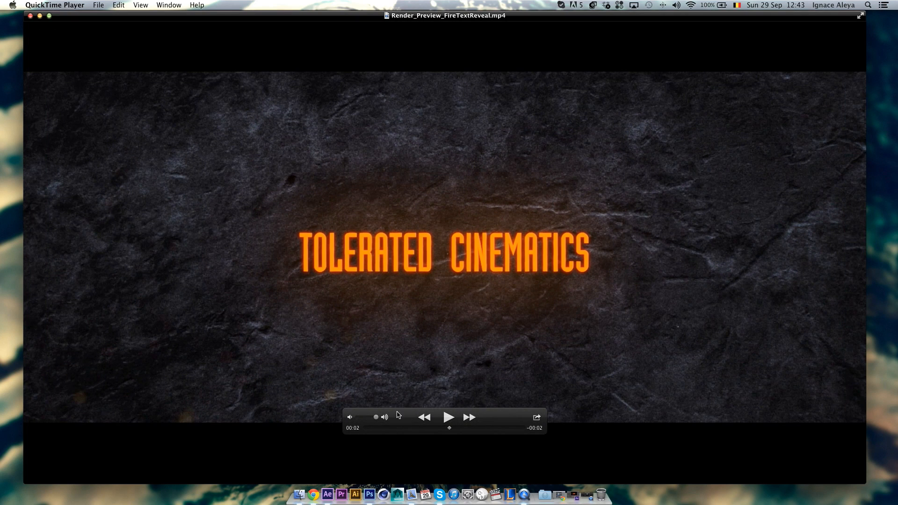
pyautogui.click(384, 429)
pyautogui.moveTo(384, 431); pyautogui.dragTo(404, 430)
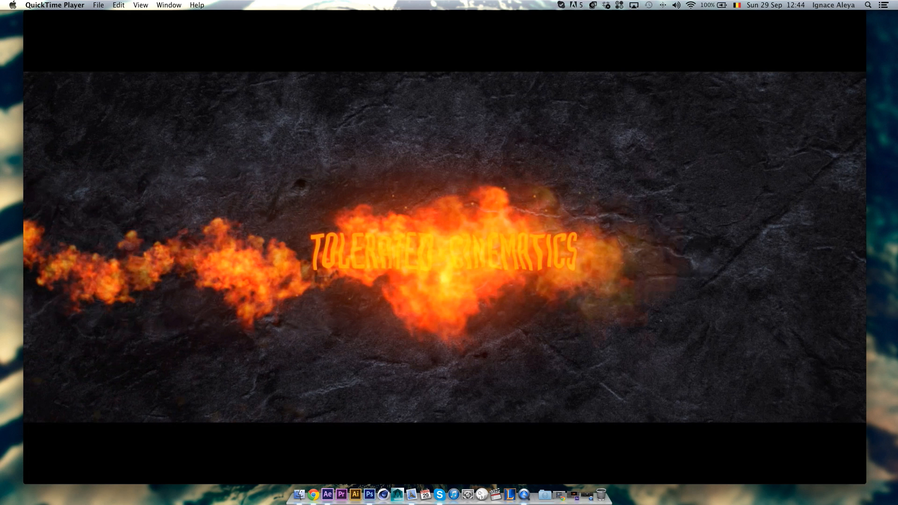
pyautogui.moveTo(481, 376)
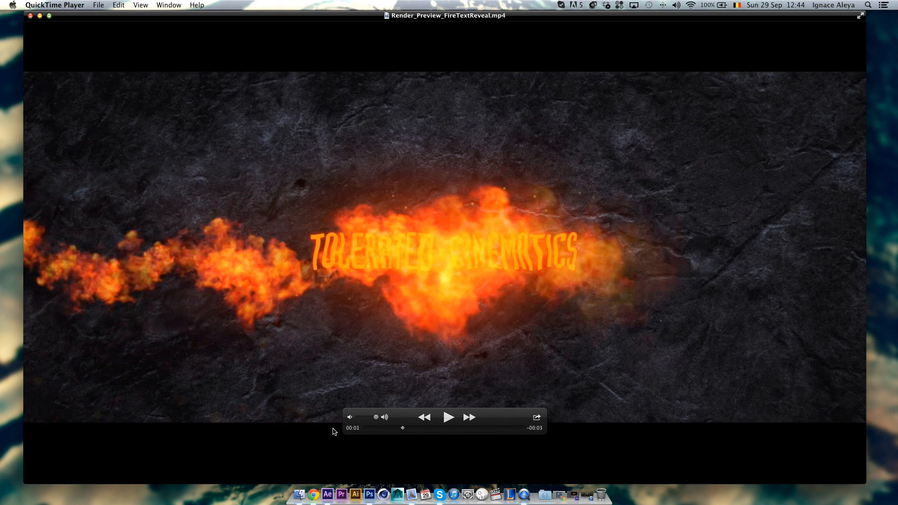
# Switch to Chrome and browse the tutorials page on the Video Copilot website.
pyautogui.click(315, 492)
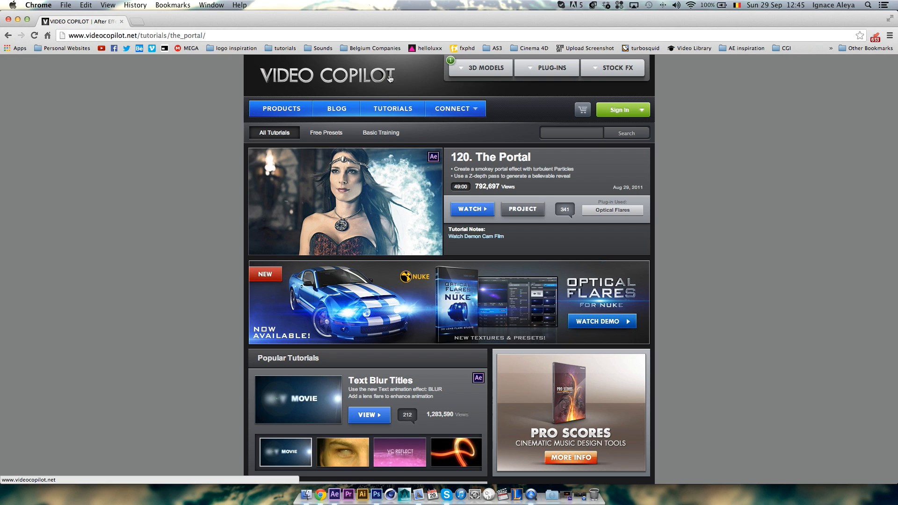
pyautogui.click(393, 117)
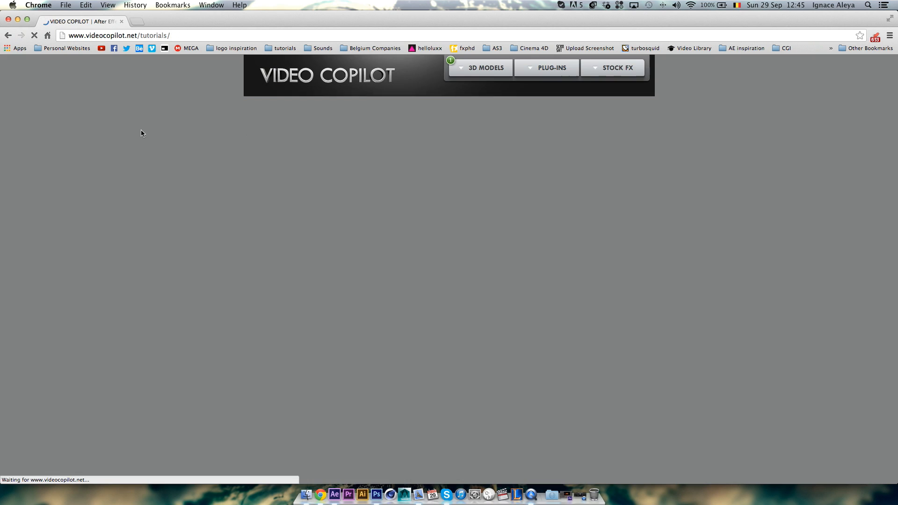
pyautogui.scroll(-7, 115, 129)
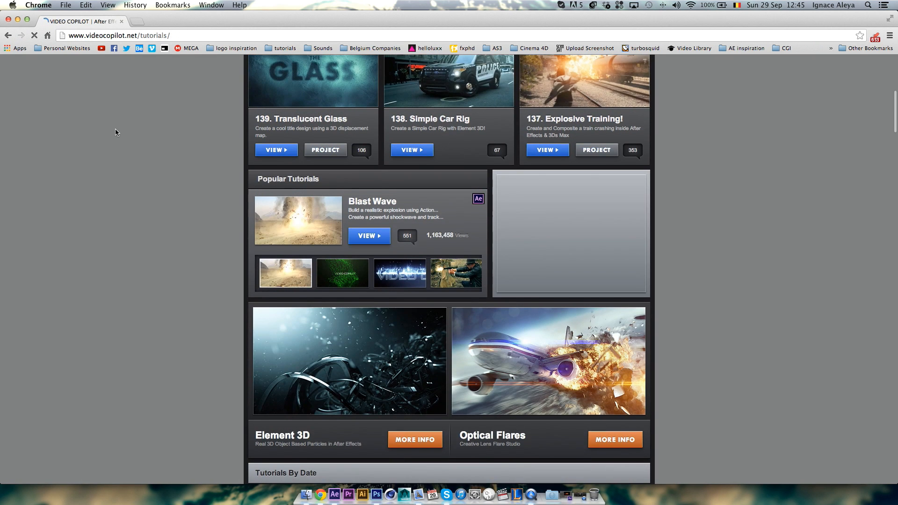
pyautogui.scroll(7, 115, 128)
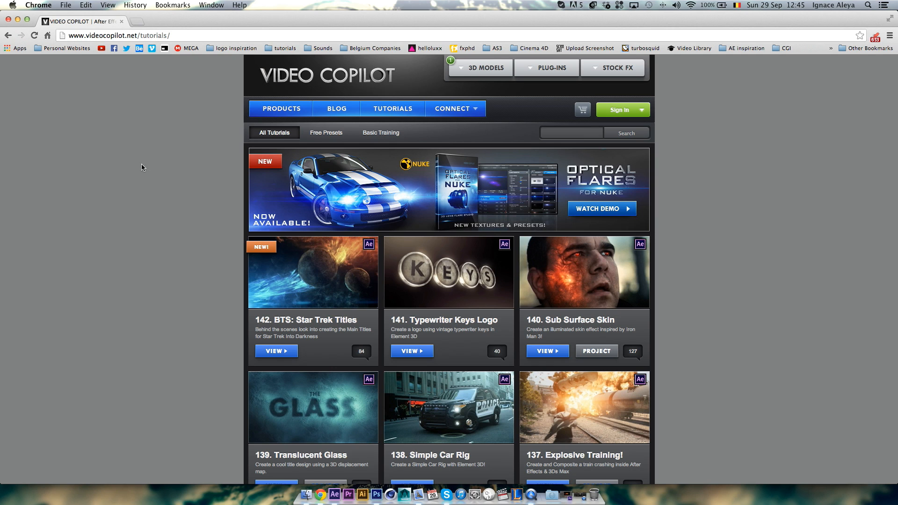
# Switch to After Effects and play the Smoke_Loop.mov footage in its own viewer.
pyautogui.click(334, 495)
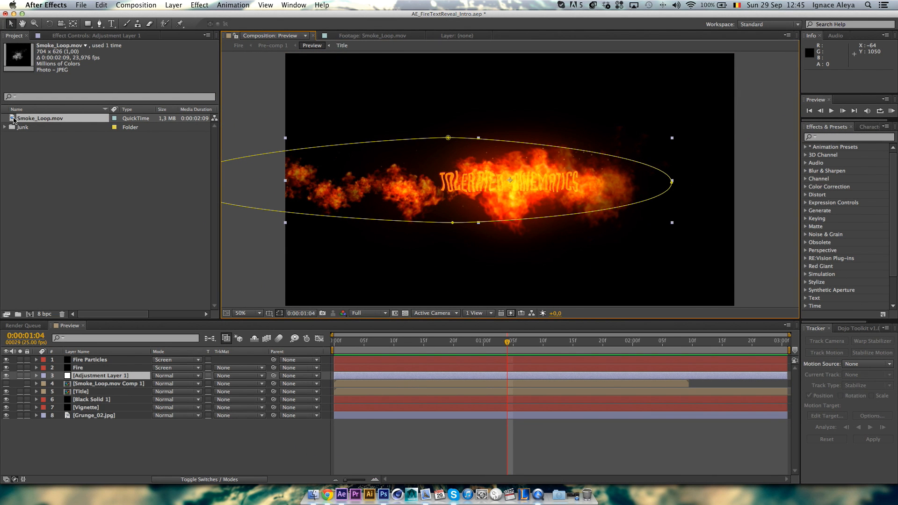
pyautogui.doubleClick(12, 119)
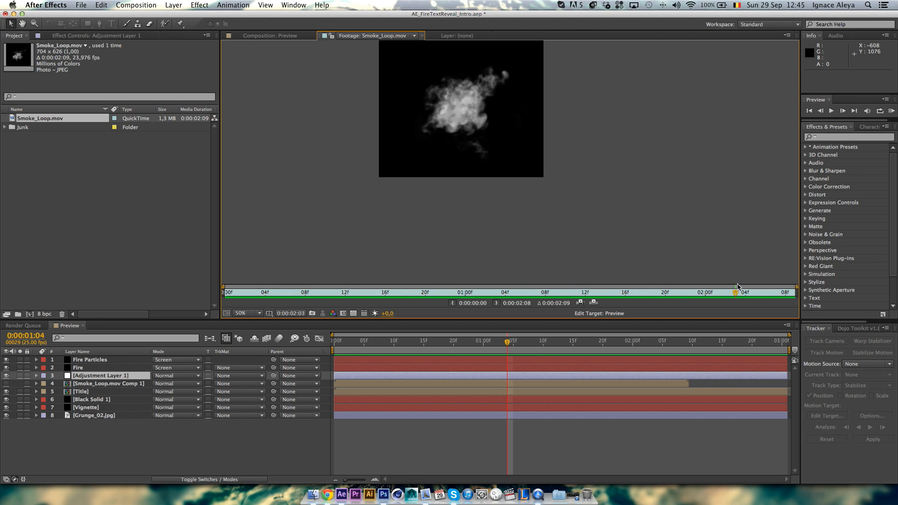
pyautogui.press('space')
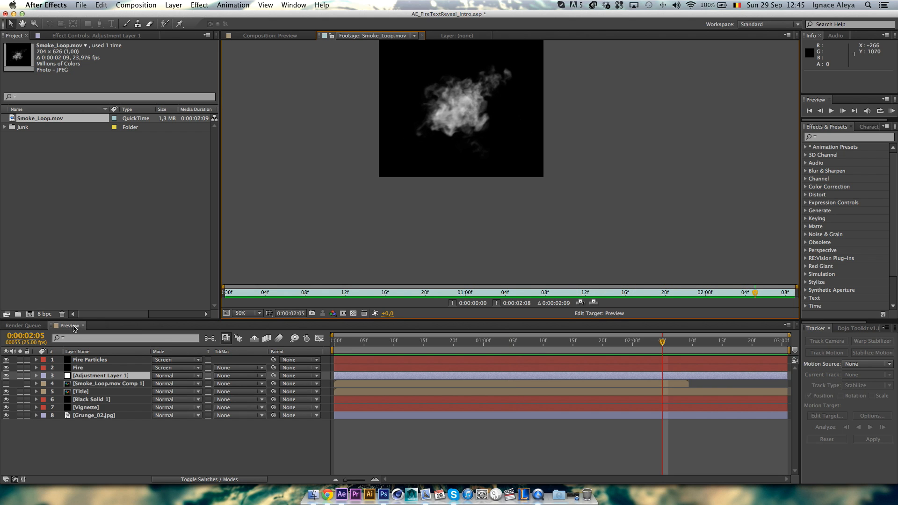
# RAM-preview the finished Preview composition, stop playback, and move the current time to 0:00:01:00.
pyautogui.click(74, 327)
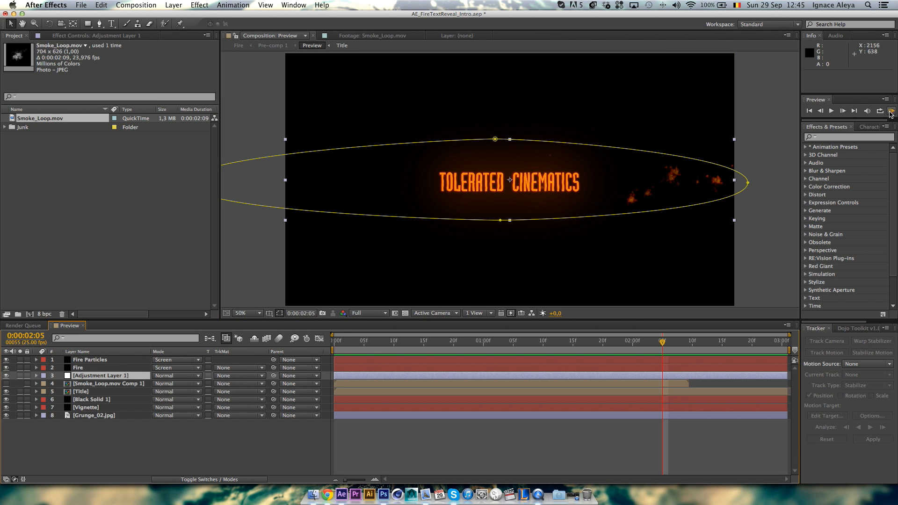
pyautogui.click(892, 111)
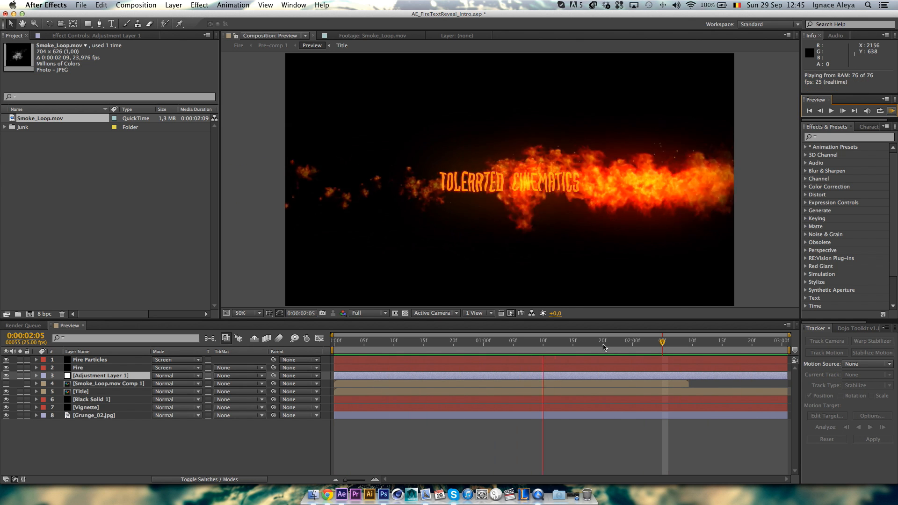
pyautogui.press('space')
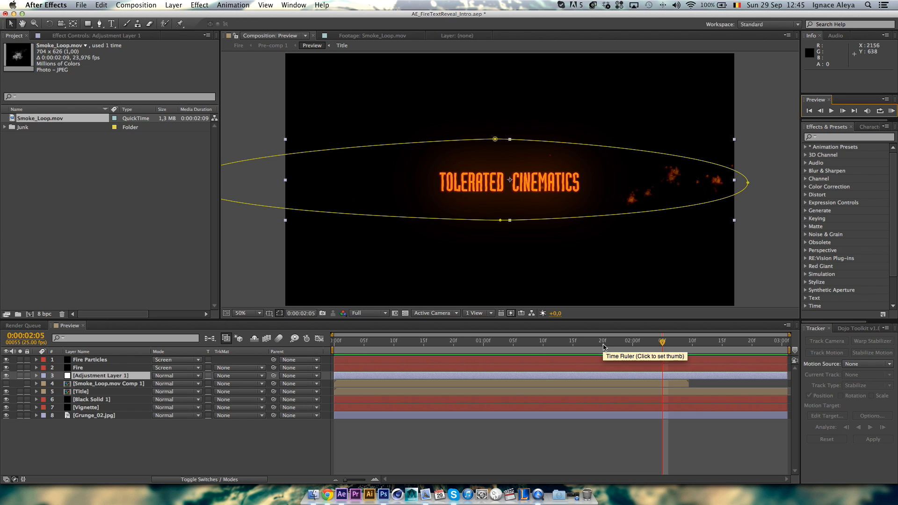
pyautogui.moveTo(604, 347); pyautogui.dragTo(487, 353)
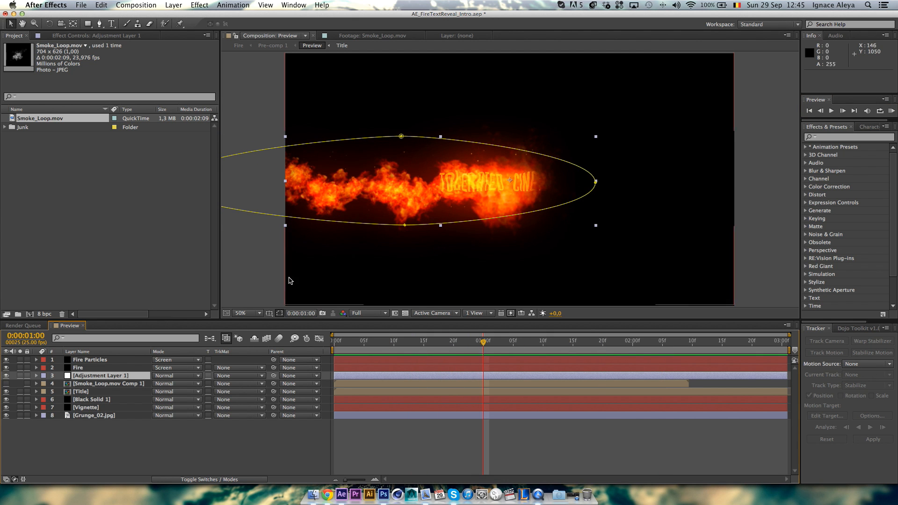
# Create a composition named Fire Introduction using the HDTV 1080 25 preset with a duration of 0:00:05:00.
pyautogui.click(127, 5)
pyautogui.click(126, 17)
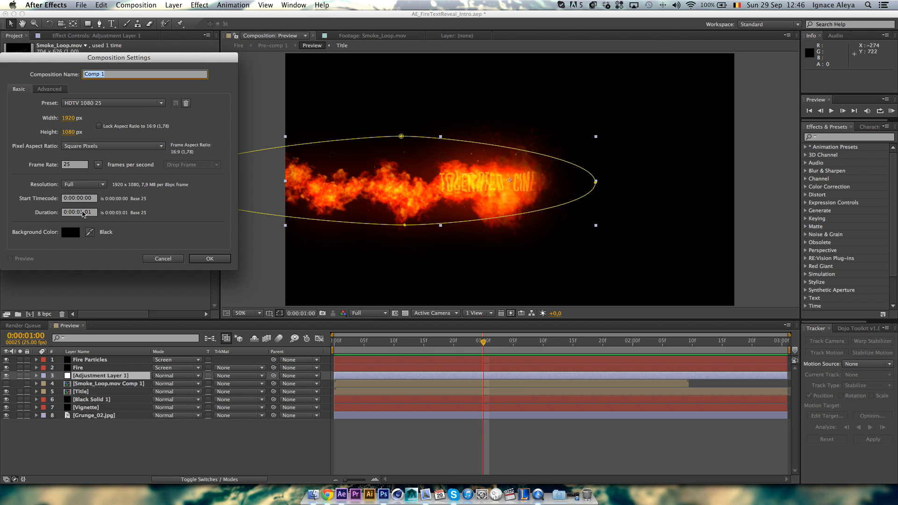
pyautogui.click(83, 212)
pyautogui.press('BackSpace')
pyautogui.write('5')
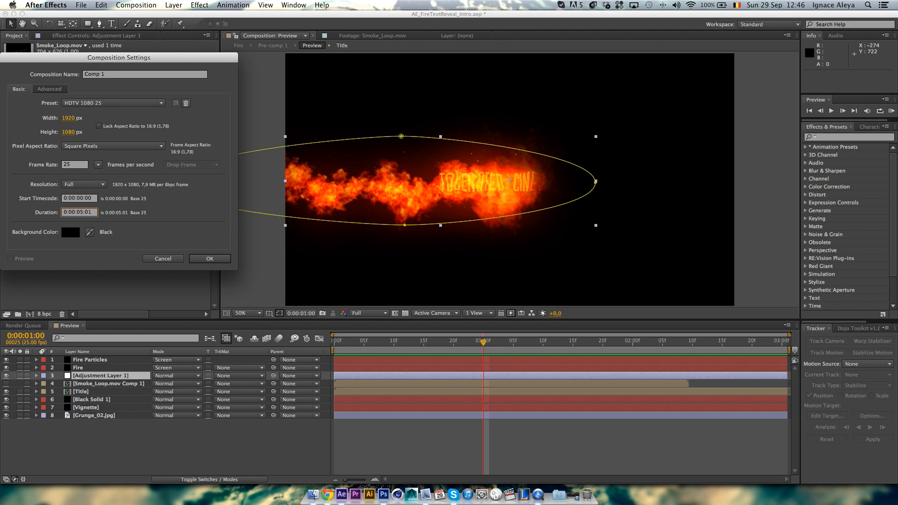
pyautogui.press('BackSpace')
pyautogui.write('0')
pyautogui.click(112, 75)
pyautogui.write('F')
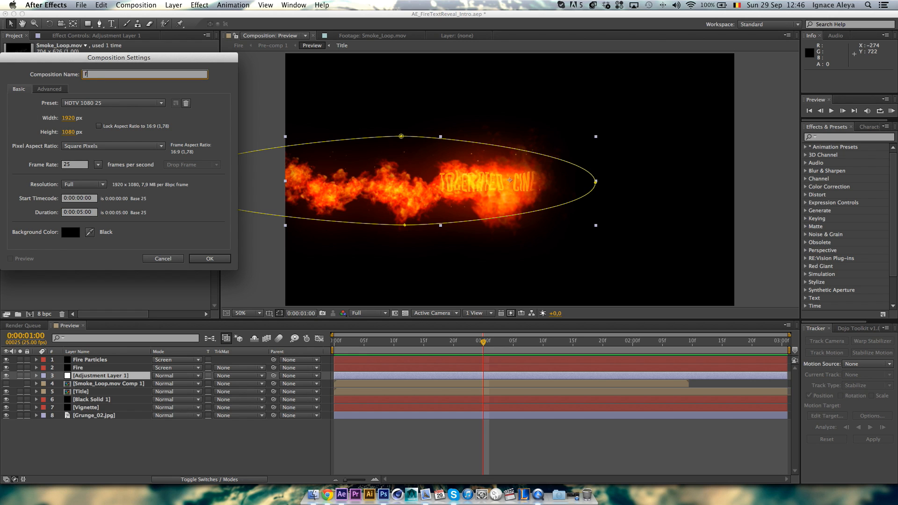
pyautogui.write('ire Introduction')
pyautogui.click(196, 258)
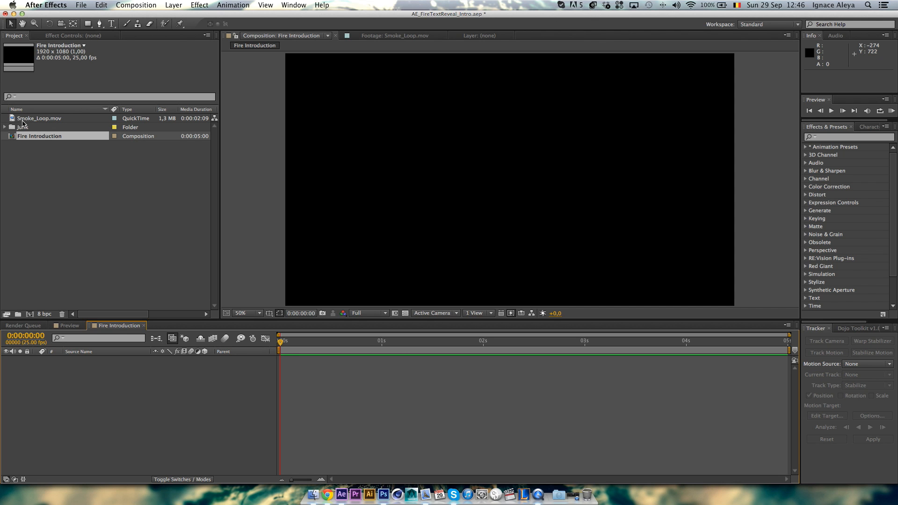
# Make a new composition from the Smoke_Loop.mov footage and apply the Colorama effect to its layer.
pyautogui.moveTo(26, 120); pyautogui.dragTo(30, 316)
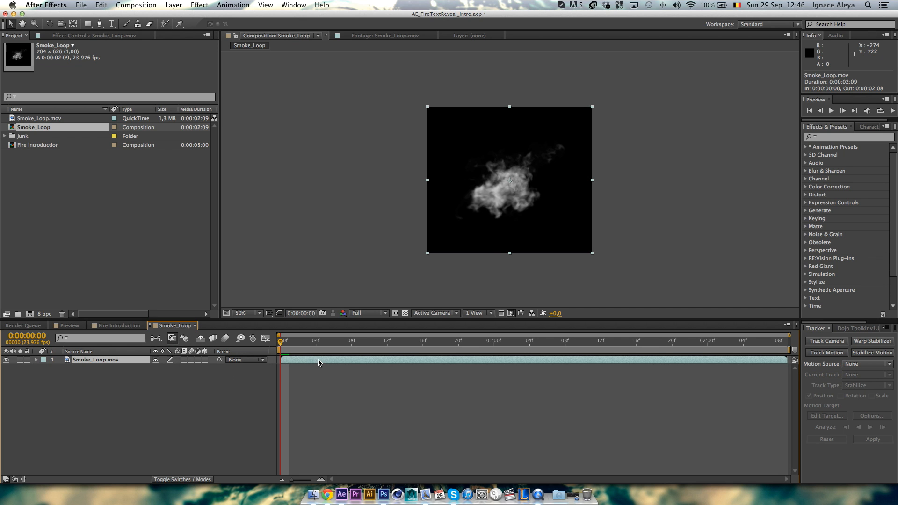
pyautogui.click(199, 4)
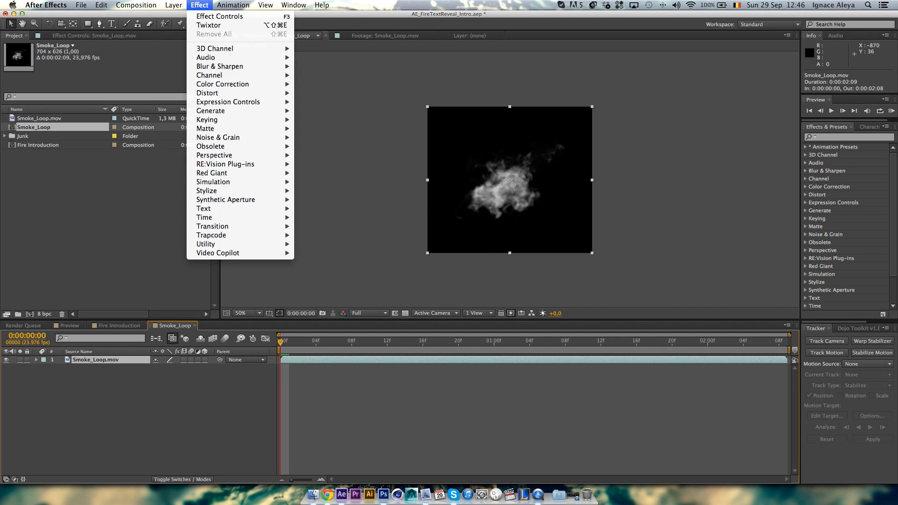
pyautogui.moveTo(223, 85)
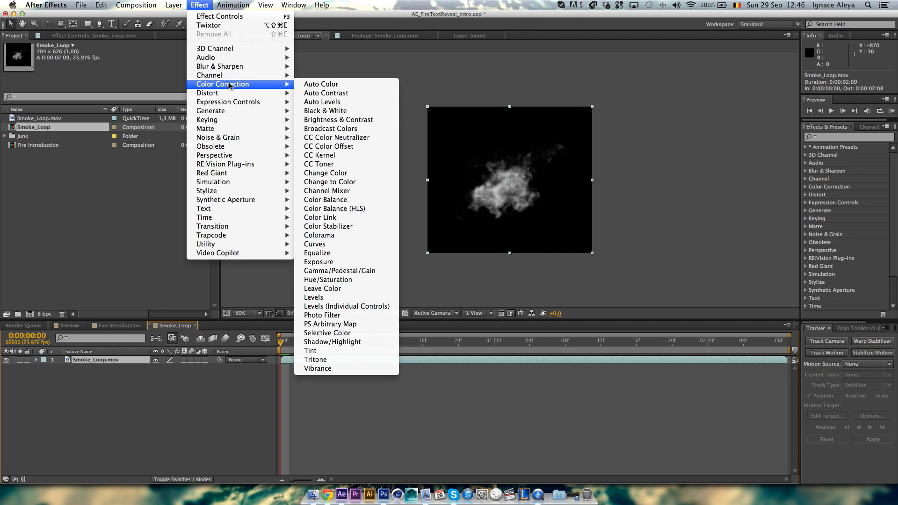
pyautogui.click(327, 235)
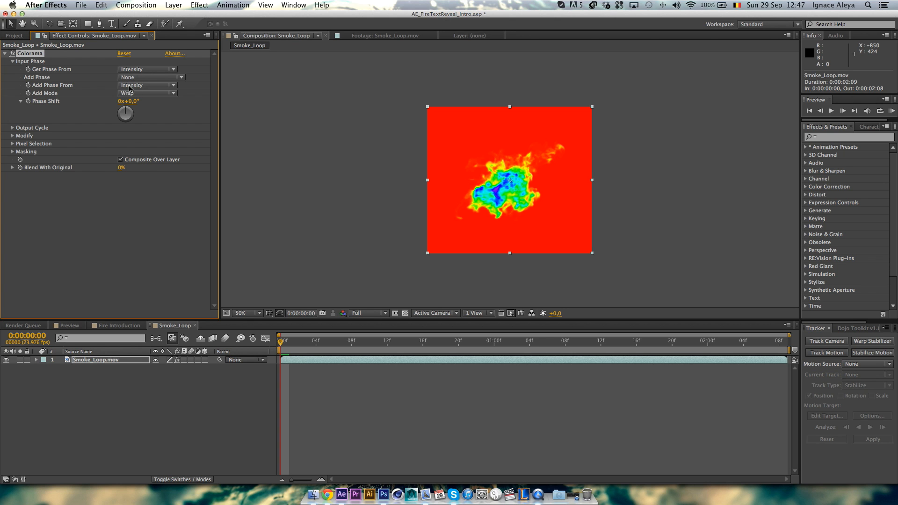
# Set Colorama's output cycle preset palette to Fire for the smoke layer.
pyautogui.click(13, 129)
pyautogui.click(174, 136)
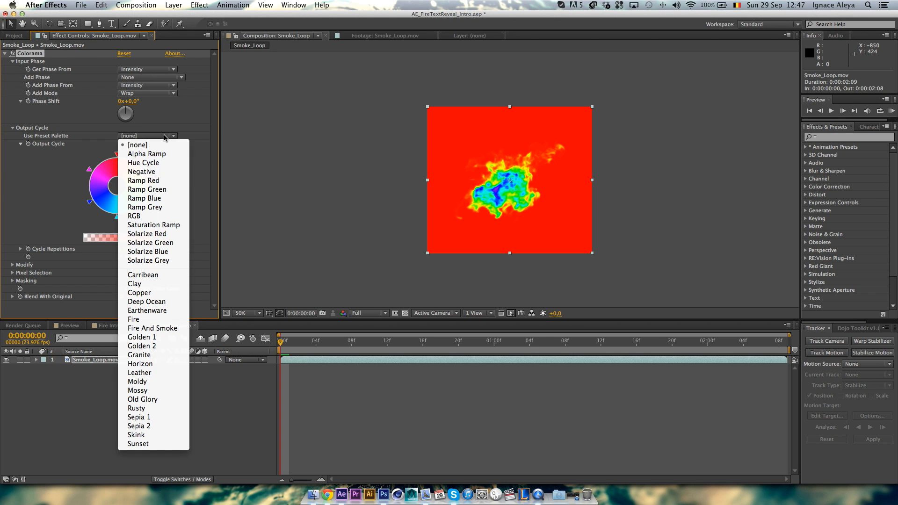
pyautogui.click(142, 320)
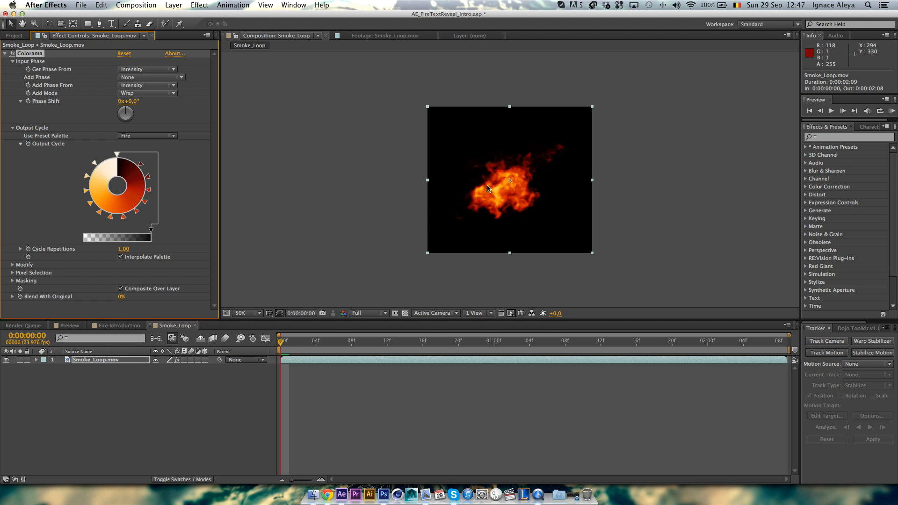
# Customize the Colorama output cycle by respacing the red stops and thinning out the white, yellow and orange stops.
pyautogui.moveTo(91, 203)
pyautogui.mouseDown()
pyautogui.moveTo(70, 221)
pyautogui.moveTo(86, 192)
pyautogui.moveTo(87, 200)
pyautogui.moveTo(63, 182)
pyautogui.moveTo(65, 171)
pyautogui.moveTo(87, 167)
pyautogui.moveTo(93, 206)
pyautogui.mouseUp()
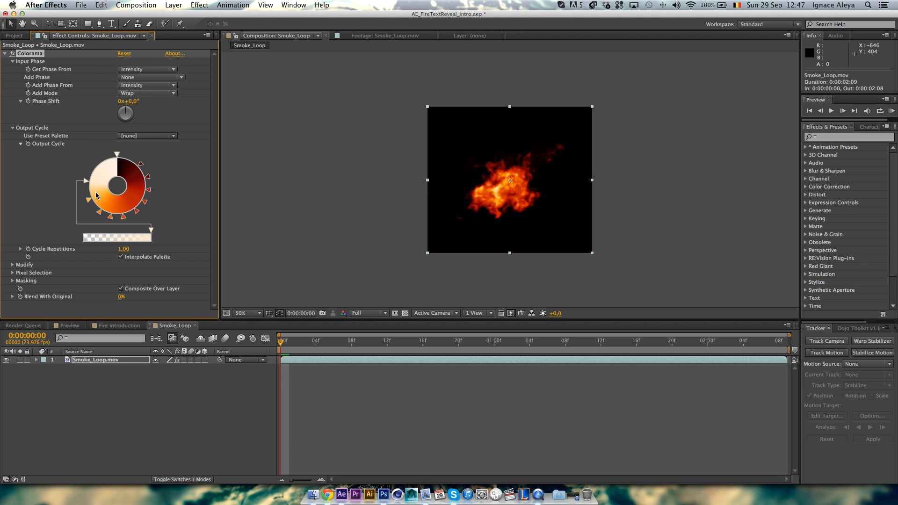
pyautogui.click(139, 163)
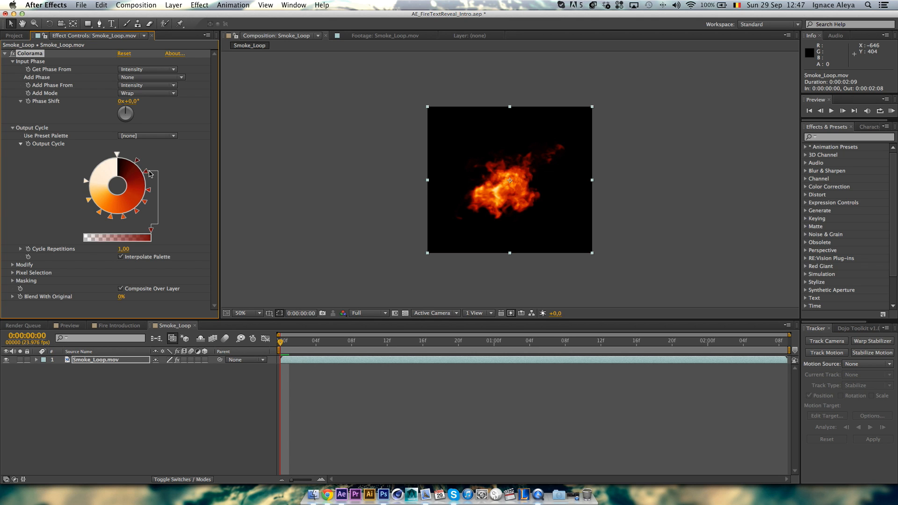
pyautogui.click(150, 185)
pyautogui.moveTo(146, 203); pyautogui.dragTo(143, 211)
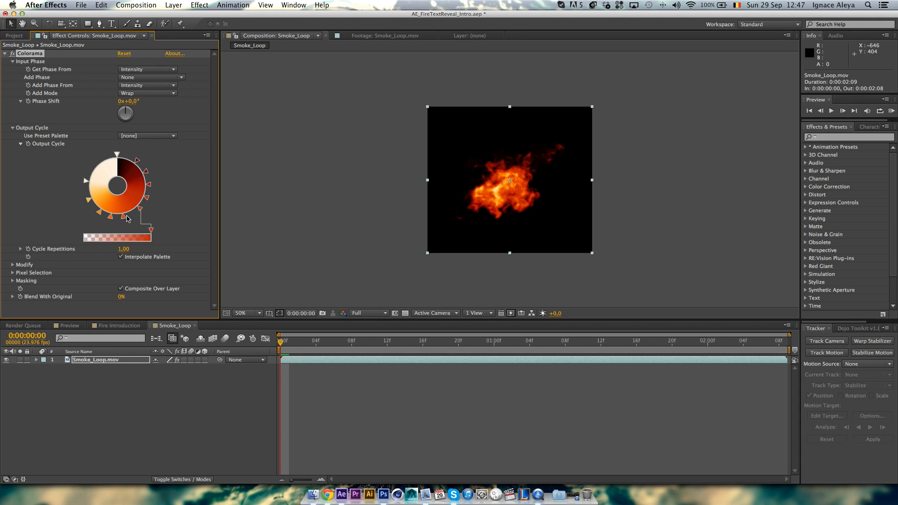
pyautogui.click(124, 217)
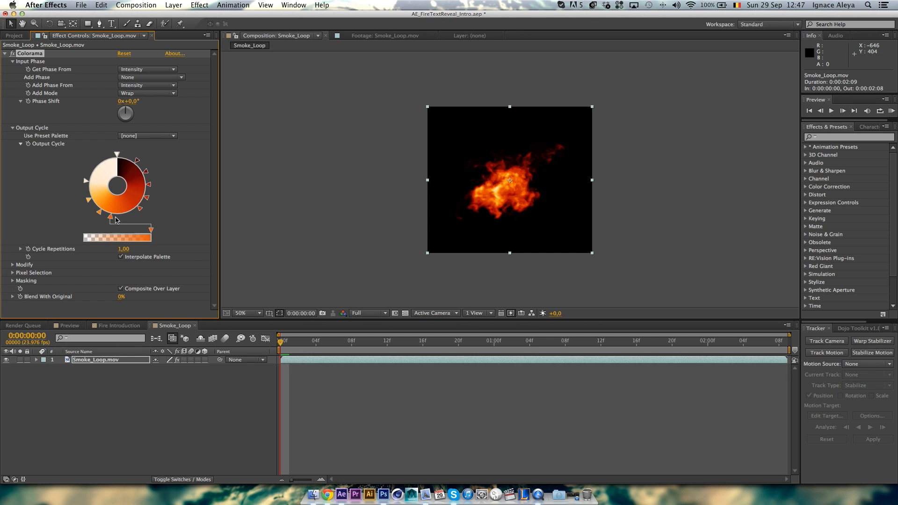
pyautogui.moveTo(124, 218); pyautogui.dragTo(117, 220)
pyautogui.moveTo(100, 215)
pyautogui.mouseDown()
pyautogui.moveTo(88, 221)
pyautogui.moveTo(93, 211)
pyautogui.mouseUp()
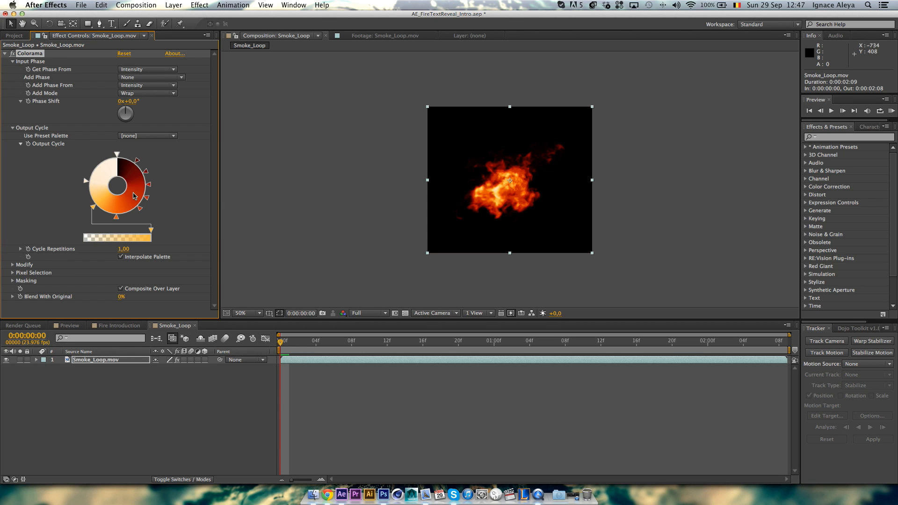
# Try shifting and removing red stops on the Colorama output cycle, and undo these stop changes.
pyautogui.moveTo(147, 171)
pyautogui.mouseDown()
pyautogui.moveTo(184, 159)
pyautogui.moveTo(151, 178)
pyautogui.moveTo(135, 159)
pyautogui.moveTo(149, 182)
pyautogui.mouseUp()
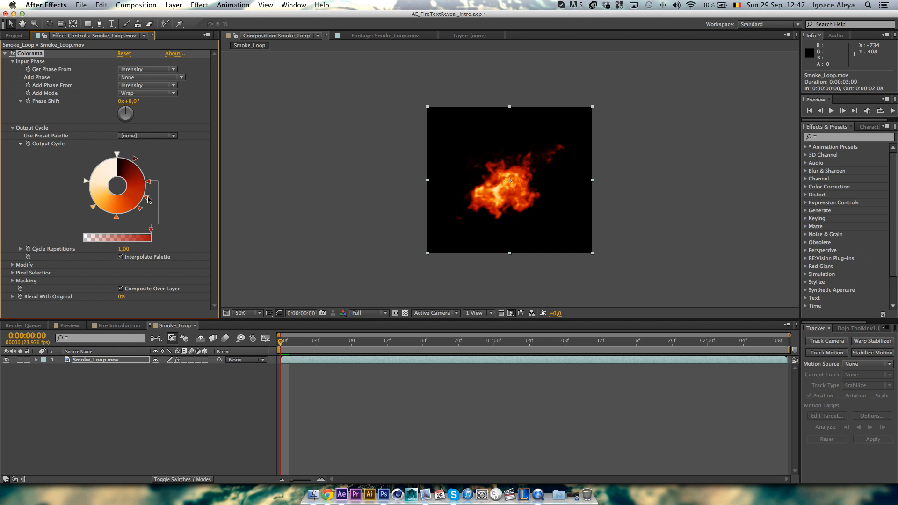
pyautogui.moveTo(148, 199); pyautogui.dragTo(174, 202)
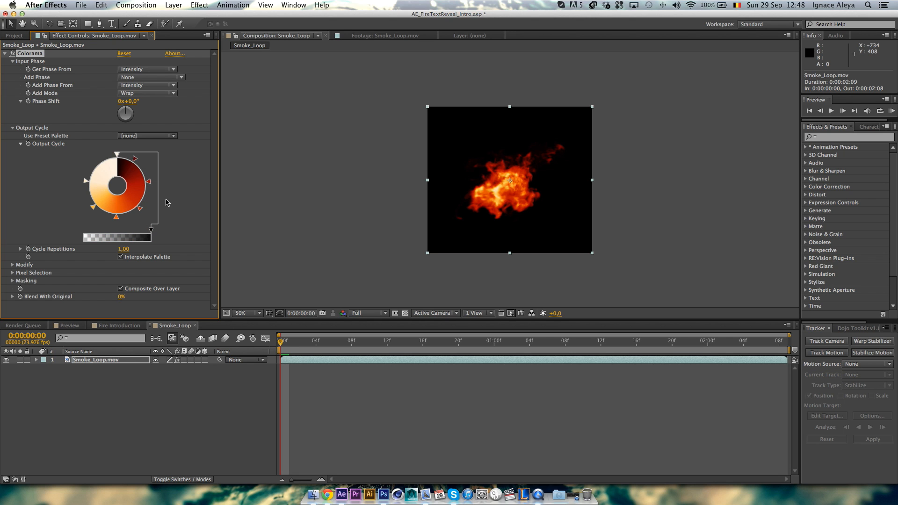
pyautogui.press('super+z')
pyautogui.press('super+z')
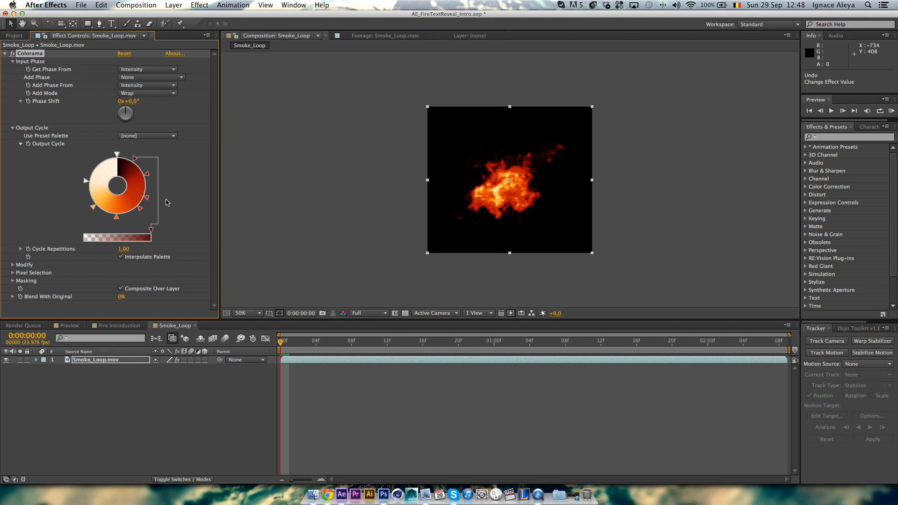
pyautogui.press('super+z')
pyautogui.press('super+z')
pyautogui.press('super+z')
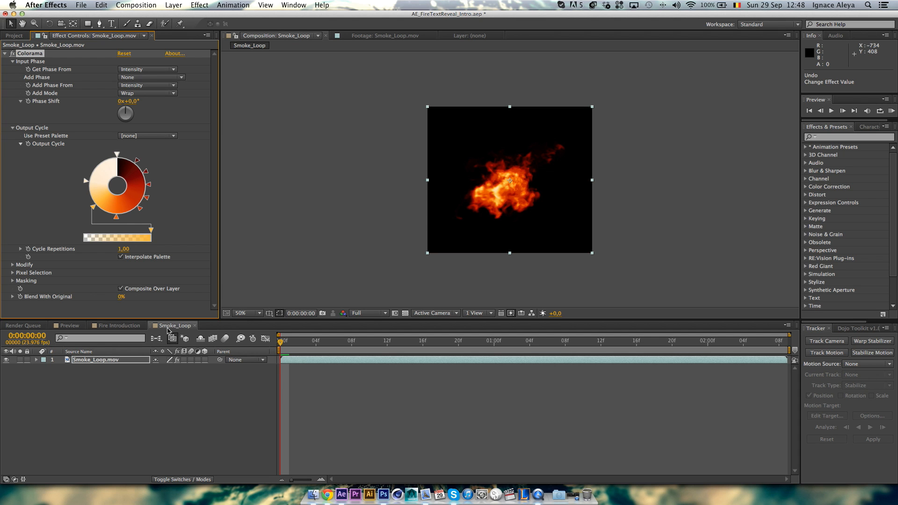
# Rename the Smoke_Loop composition as Fire Loop in its composition settings.
pyautogui.click(136, 5)
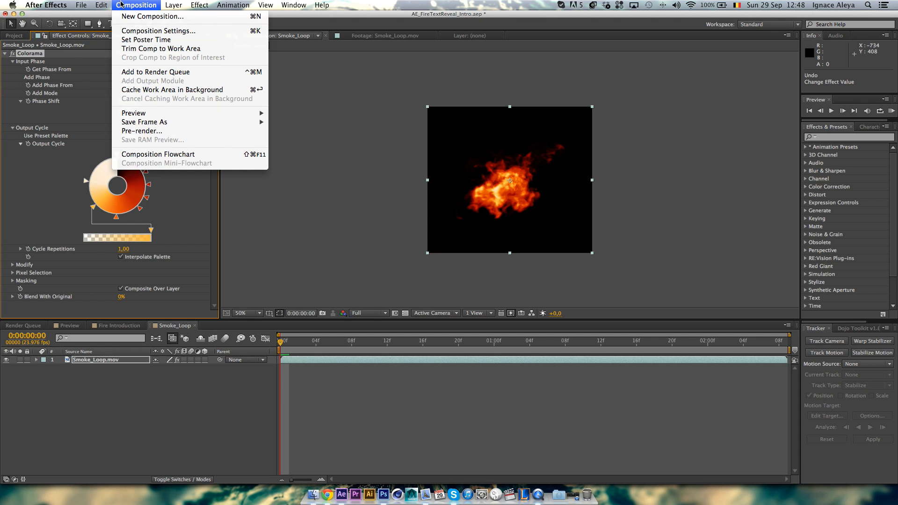
pyautogui.click(130, 29)
pyautogui.write('F')
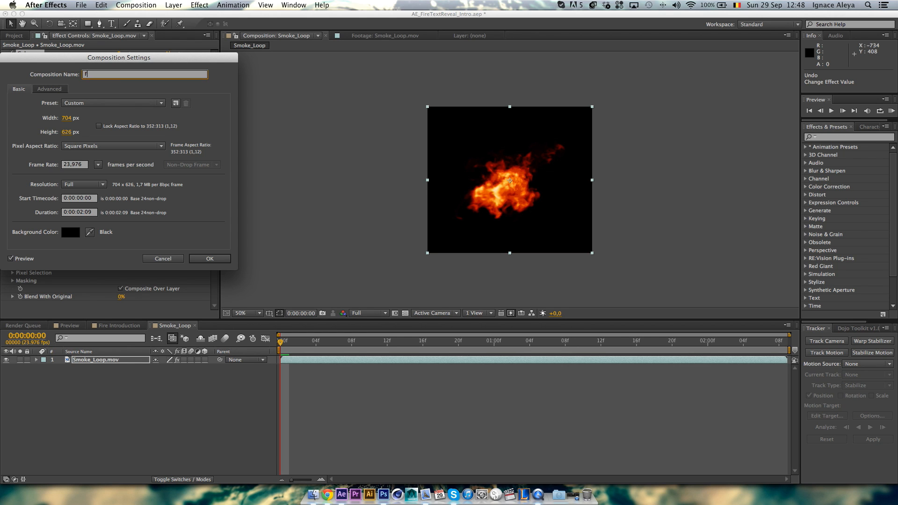
pyautogui.write('ire Loop')
pyautogui.press('Return')
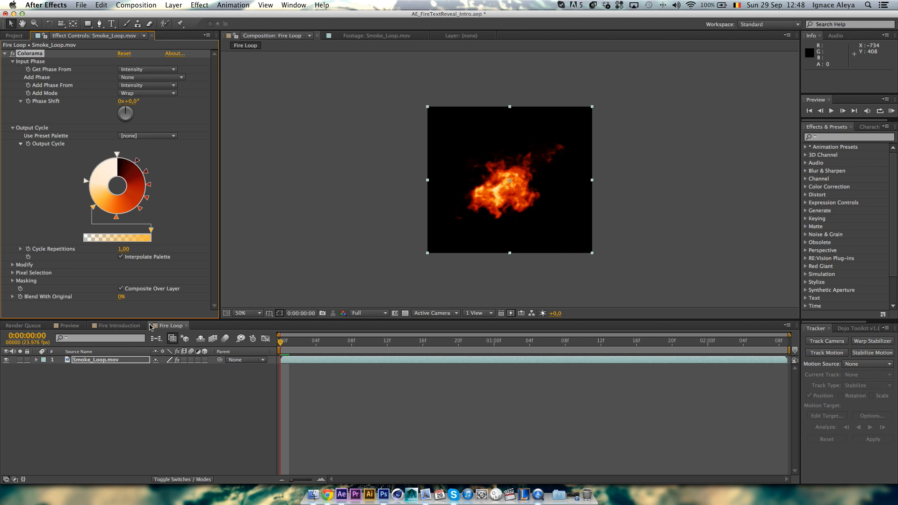
# Add a composition-sized black solid named Background to the Fire Introduction composition.
pyautogui.click(120, 326)
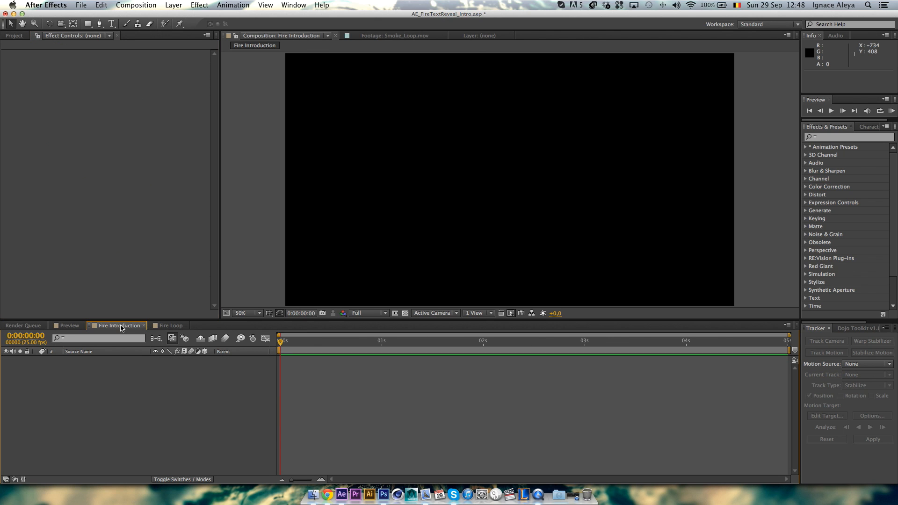
pyautogui.rightClick(91, 377)
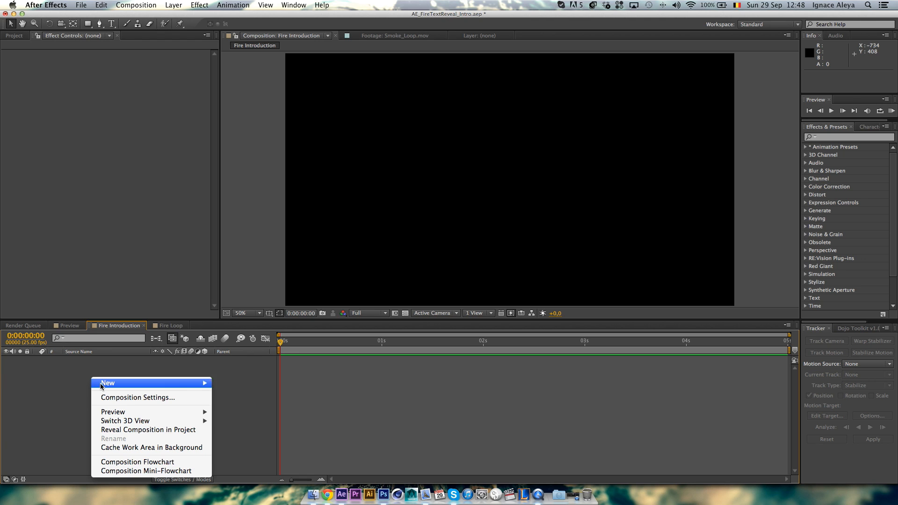
pyautogui.moveTo(101, 387)
pyautogui.click(243, 408)
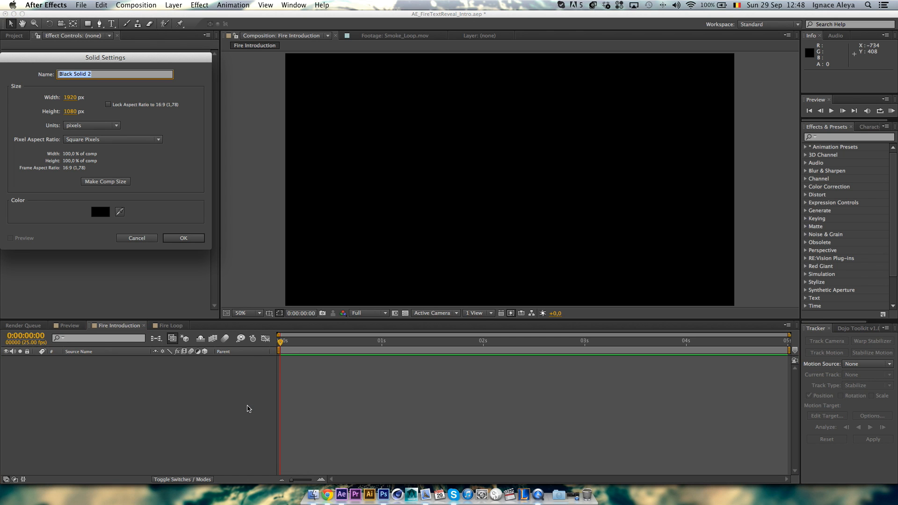
pyautogui.write('Background')
pyautogui.click(111, 181)
pyautogui.click(180, 239)
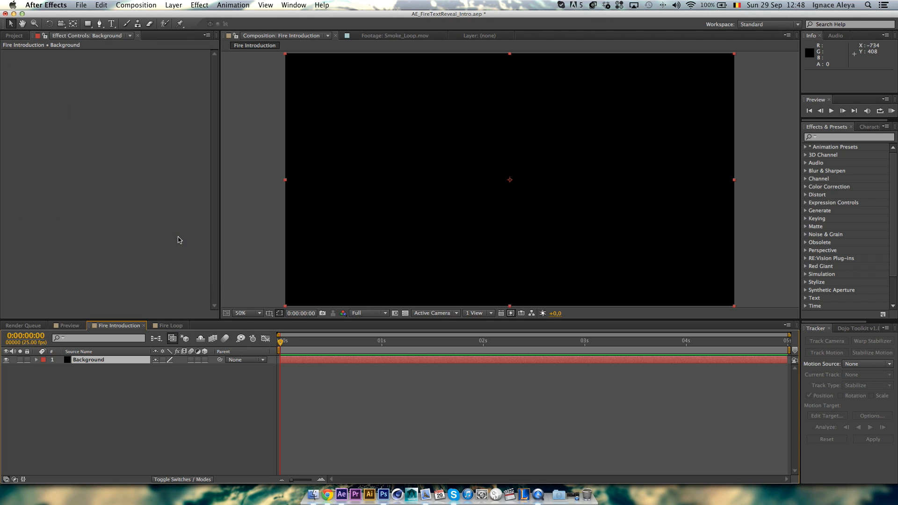
# Begin another new solid in the Fire Introduction composition and name it Fire.
pyautogui.rightClick(139, 373)
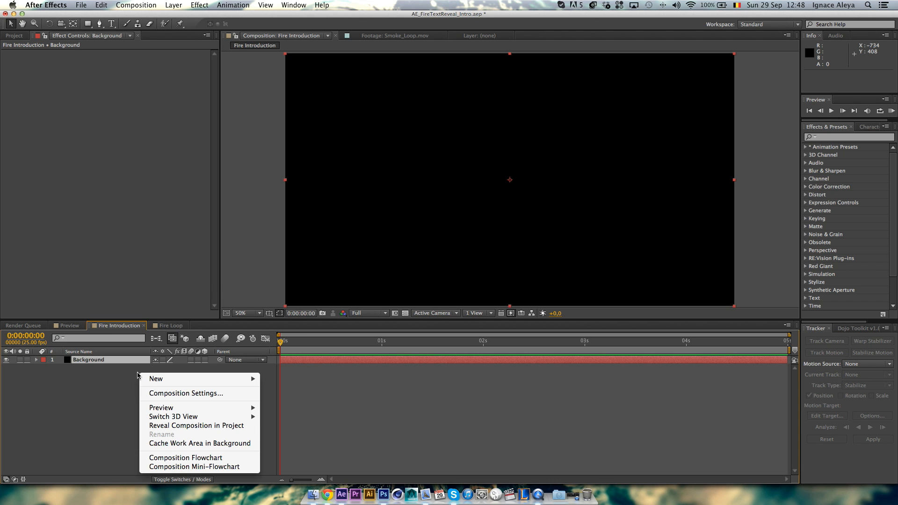
pyautogui.moveTo(191, 379)
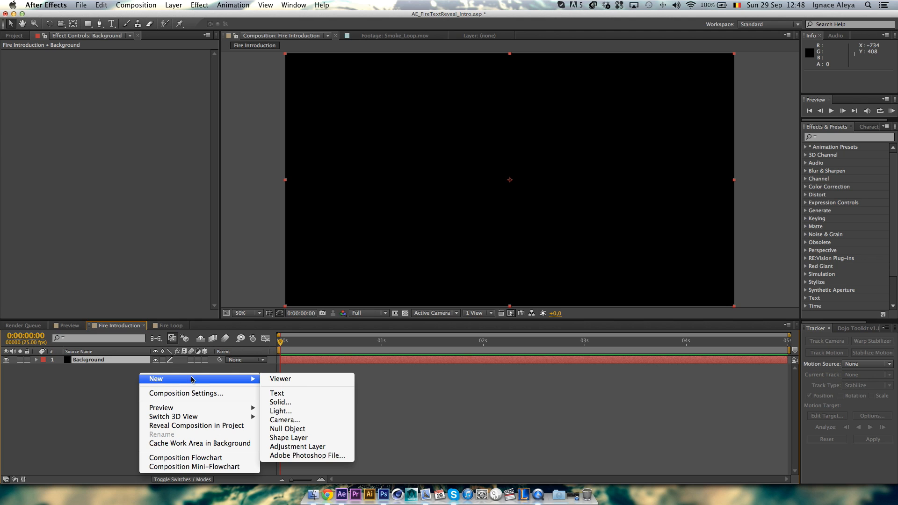
pyautogui.click(291, 401)
pyautogui.write('P')
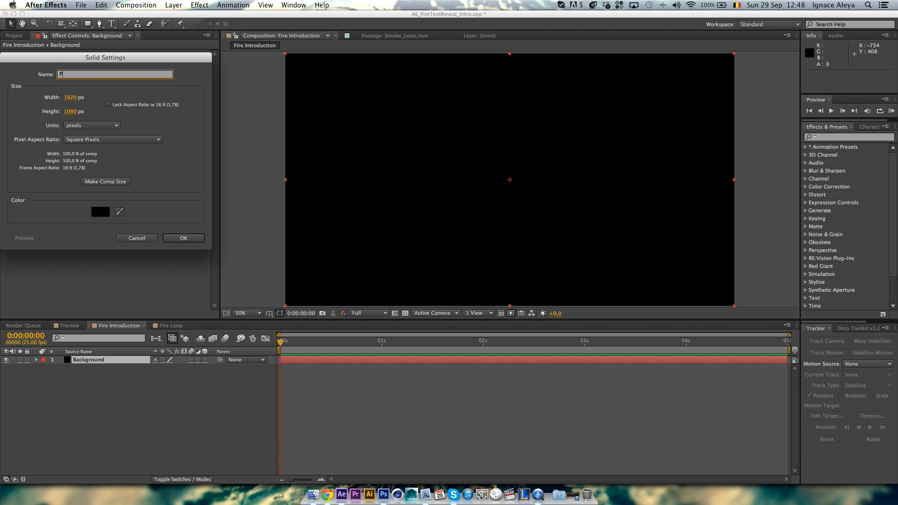
pyautogui.write('articles Fire')
pyautogui.press('BackSpace')
pyautogui.press('BackSpace')
pyautogui.press('BackSpace')
pyautogui.press('BackSpace')
pyautogui.press('BackSpace')
pyautogui.press('BackSpace')
pyautogui.press('BackSpace')
pyautogui.press('BackSpace')
pyautogui.press('BackSpace')
pyautogui.press('BackSpace')
pyautogui.press('BackSpace')
pyautogui.press('BackSpace')
pyautogui.press('BackSpace')
pyautogui.press('BackSpace')
pyautogui.write('Fir')
pyautogui.doubleClick(77, 74)
pyautogui.press('BackSpace')
# Give the Fire solid the orange colour FF5D00 and create it.
pyautogui.click(100, 212)
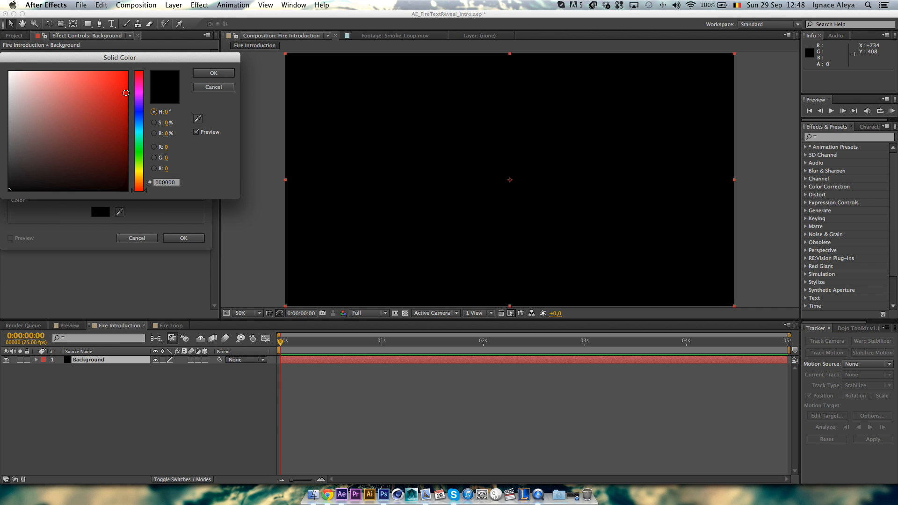
pyautogui.moveTo(140, 189); pyautogui.dragTo(141, 183)
pyautogui.click(127, 73)
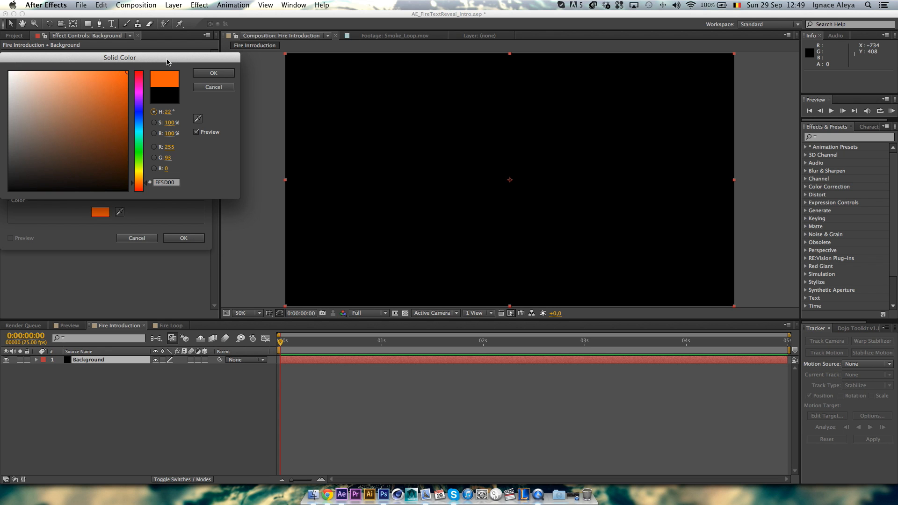
pyautogui.click(214, 73)
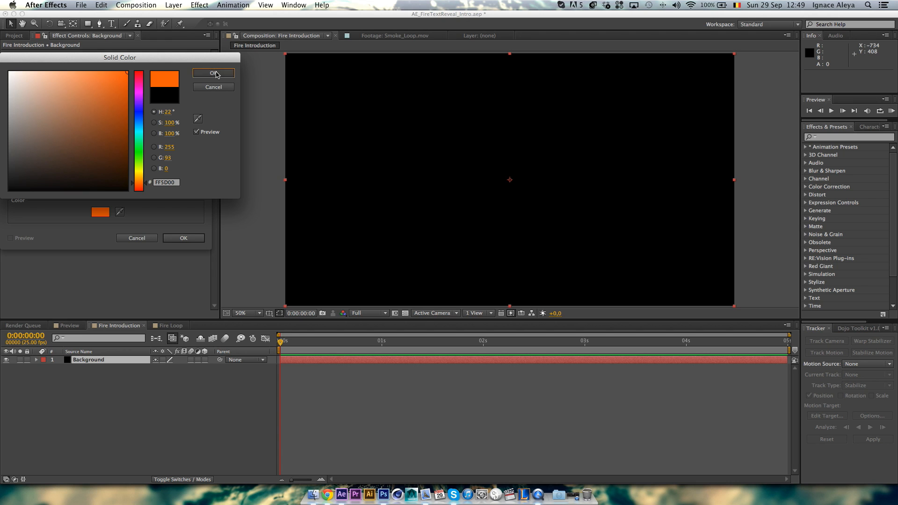
pyautogui.click(185, 238)
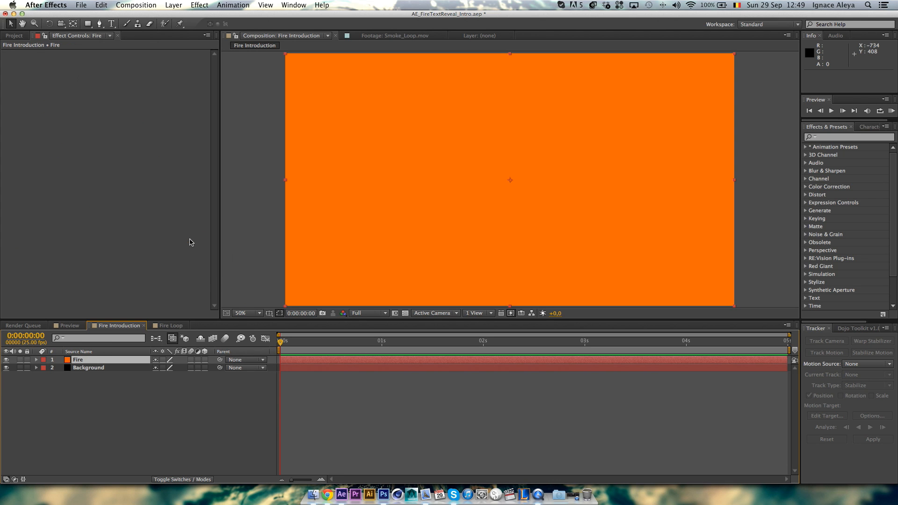
# Apply the Trapcode Particular effect to the Fire layer.
pyautogui.click(199, 6)
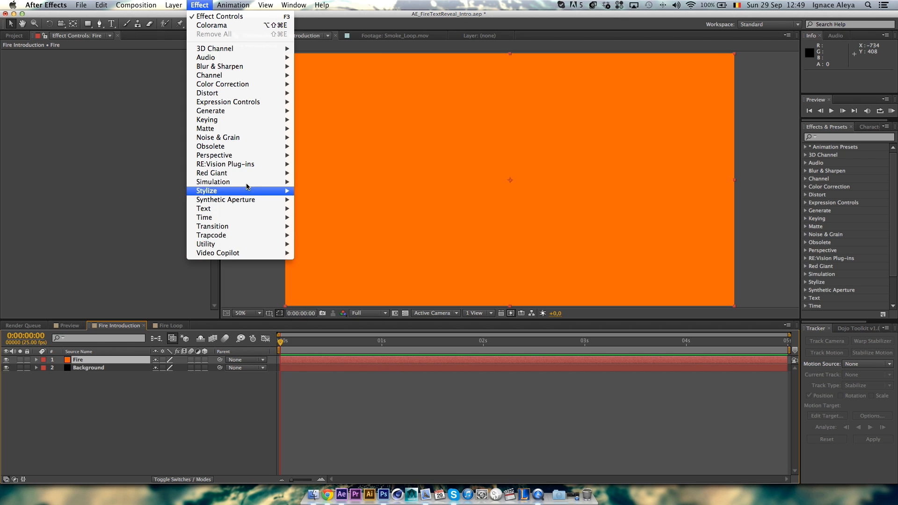
pyautogui.moveTo(249, 84)
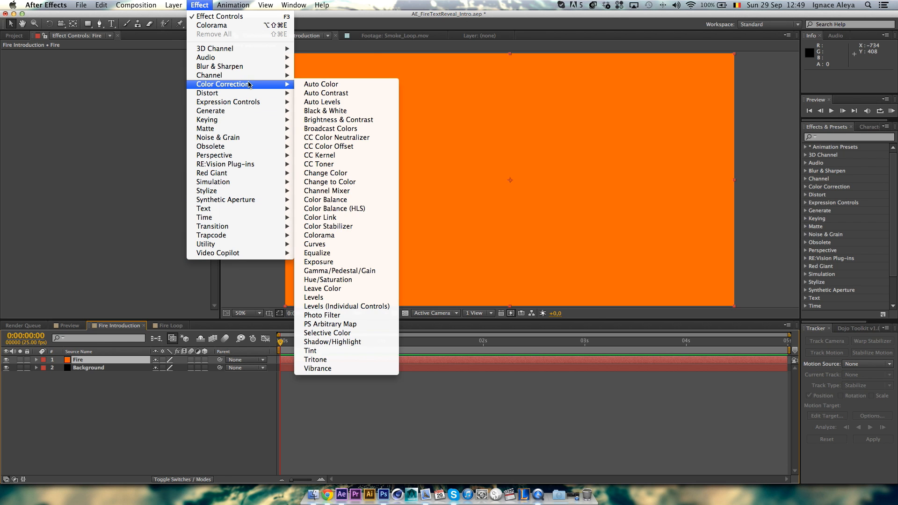
pyautogui.moveTo(225, 236)
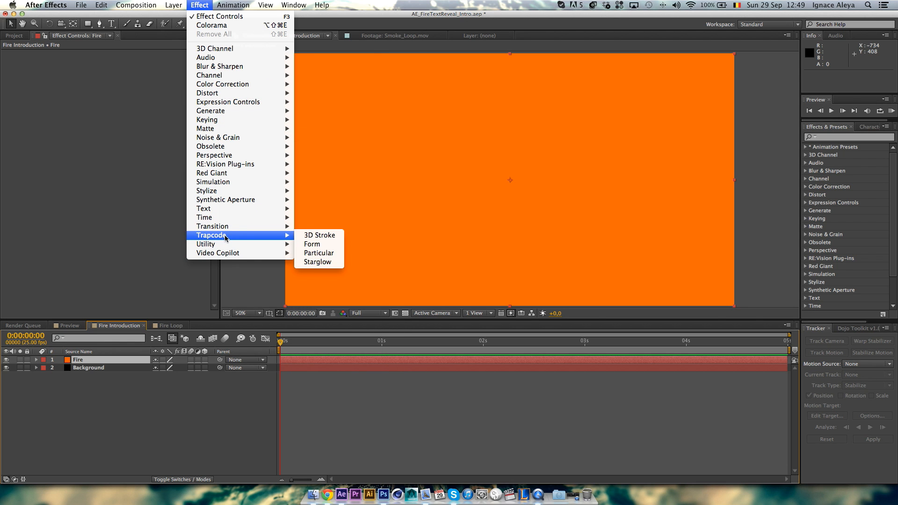
pyautogui.click(315, 255)
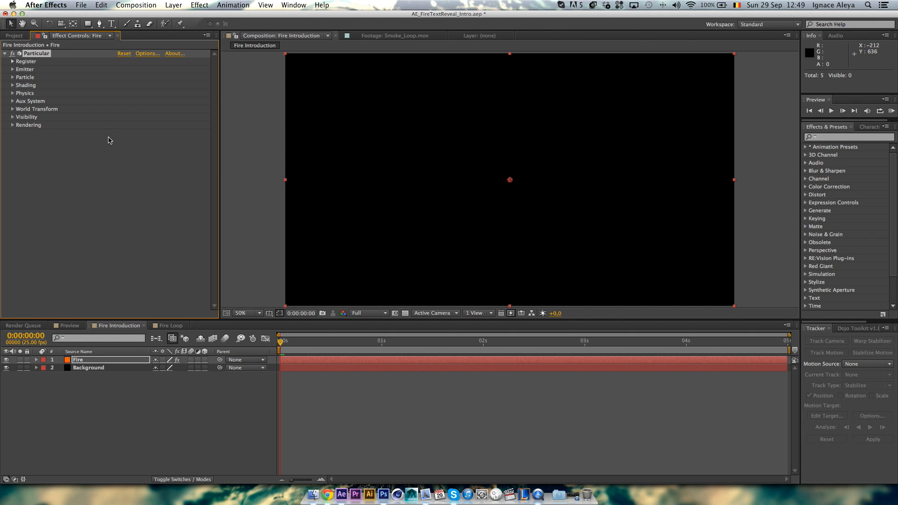
# Add the Fire Loop composition between the Fire and Background layers and hide it.
pyautogui.click(11, 37)
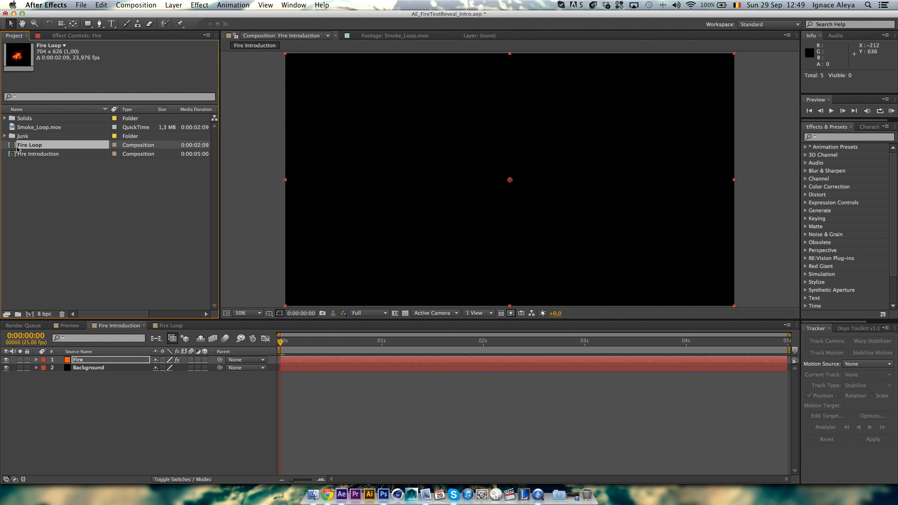
pyautogui.moveTo(17, 145); pyautogui.dragTo(83, 367)
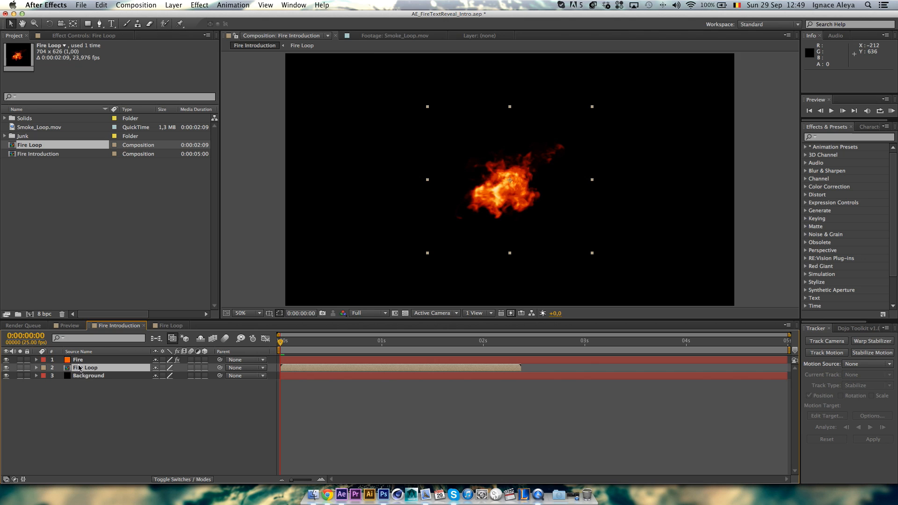
pyautogui.click(6, 368)
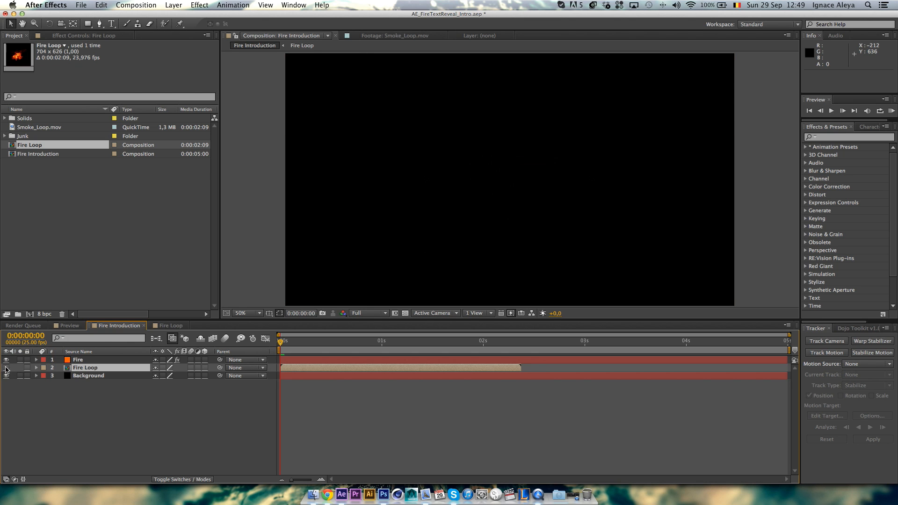
pyautogui.click(6, 368)
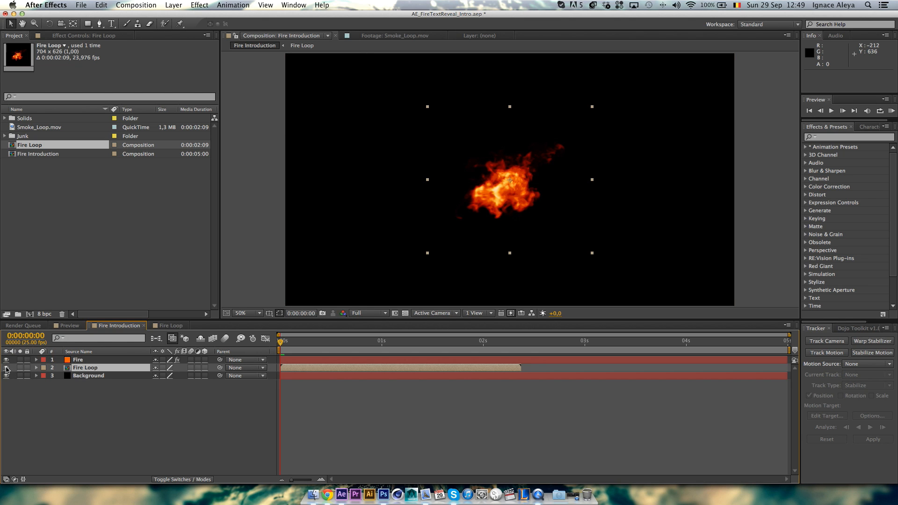
pyautogui.click(6, 368)
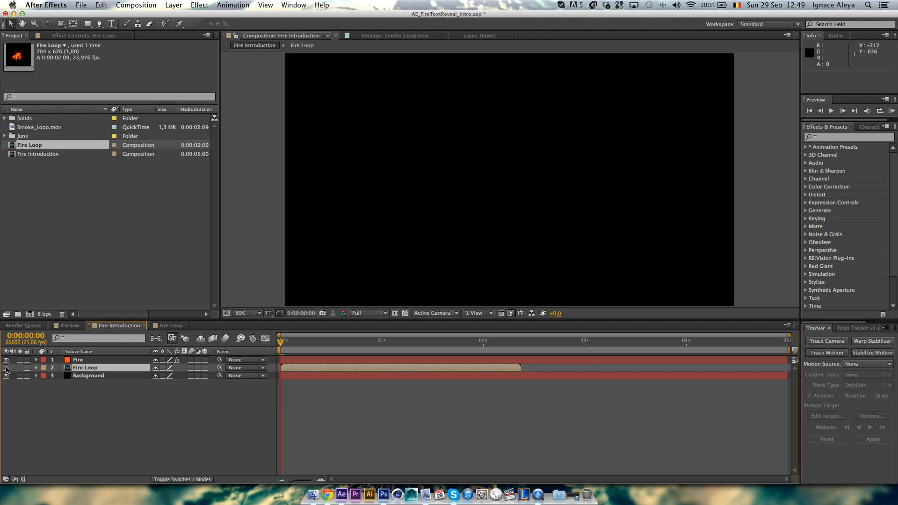
# Expand Particular's Emitter settings, shift the Fire layer to start at -0:00:01:04, and extend its end to 0:00:04:24.
pyautogui.click(79, 362)
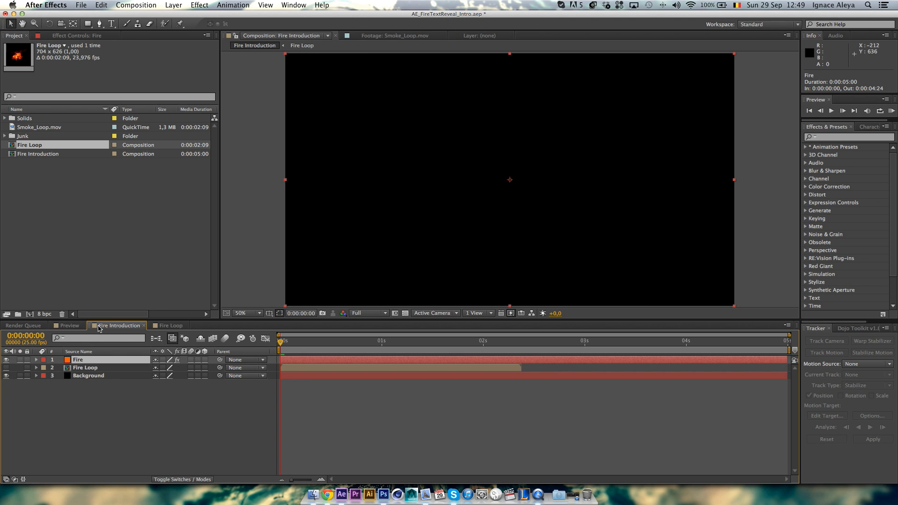
pyautogui.click(63, 37)
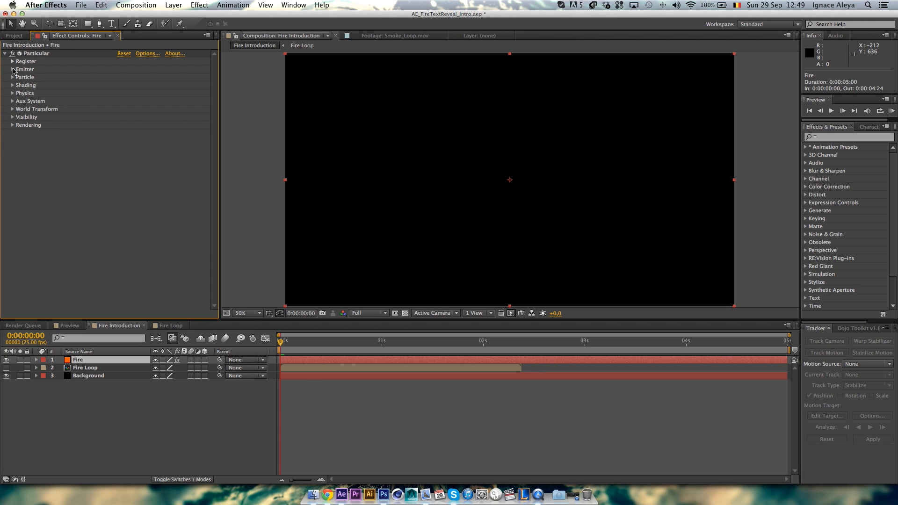
pyautogui.click(13, 69)
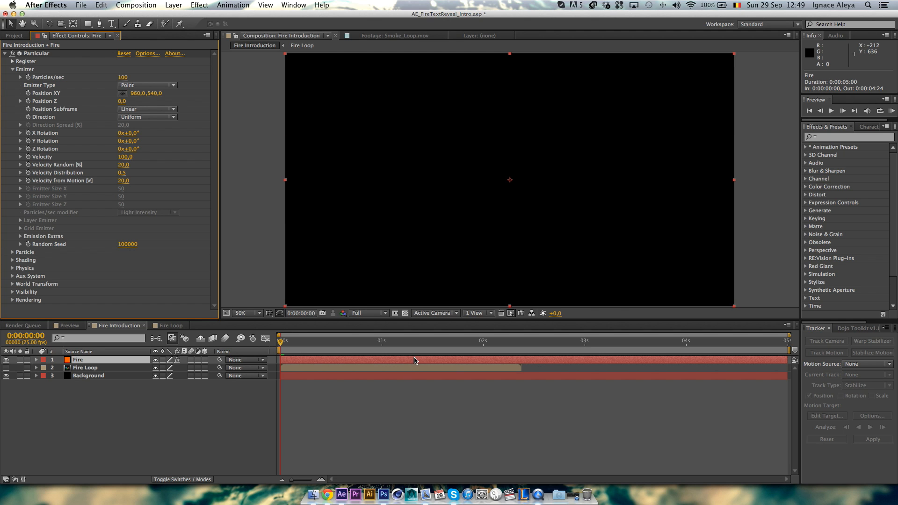
pyautogui.moveTo(421, 365); pyautogui.dragTo(301, 367)
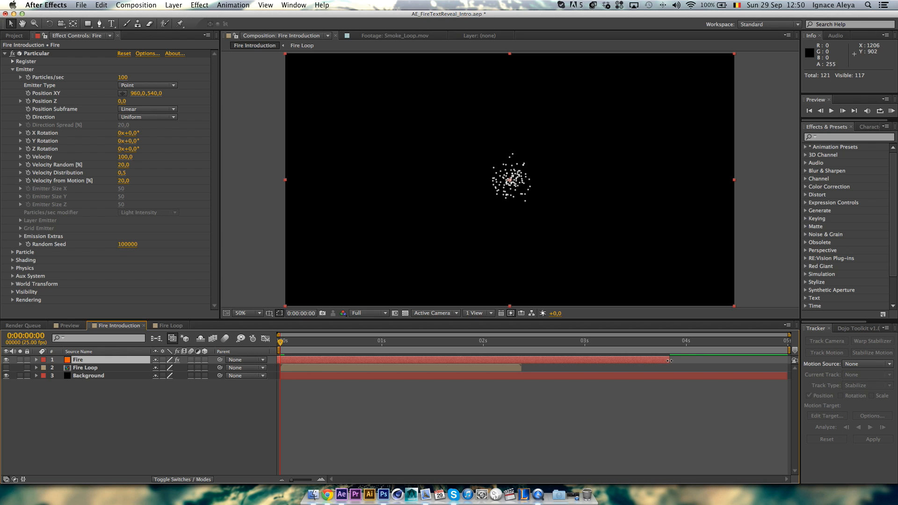
pyautogui.moveTo(669, 360); pyautogui.dragTo(788, 359)
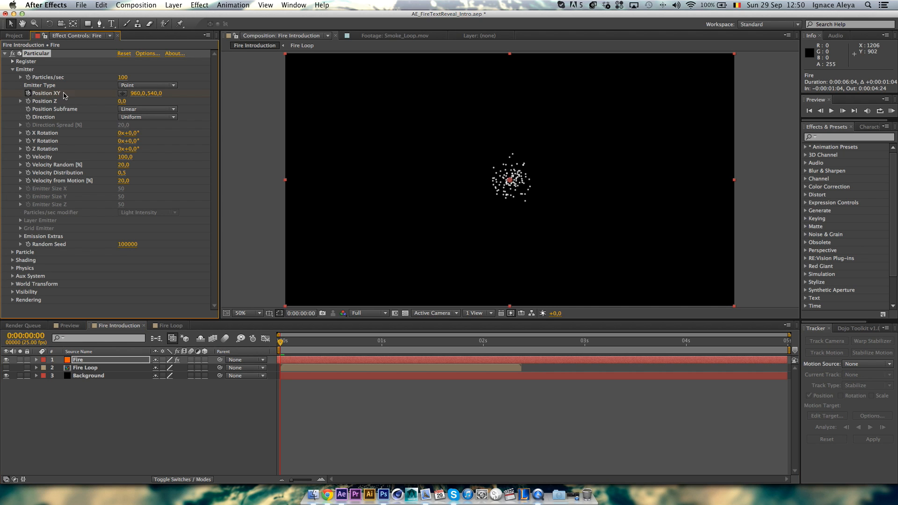
# Keyframe the emitter's Position XY from -264, 540 at 0:00:00:00 to 2836, 540 at 0:00:03:00 and check the keyframes.
pyautogui.moveTo(136, 93); pyautogui.dragTo(7, 96)
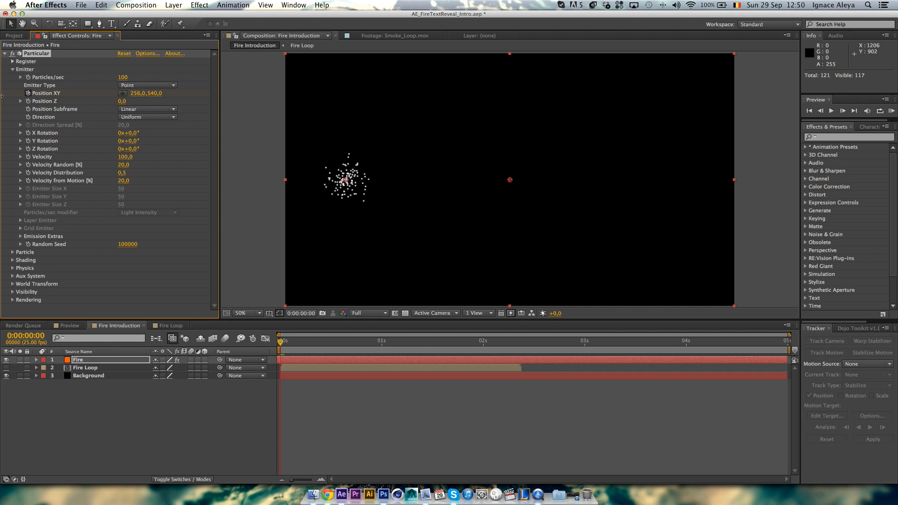
pyautogui.moveTo(141, 94); pyautogui.dragTo(115, 94)
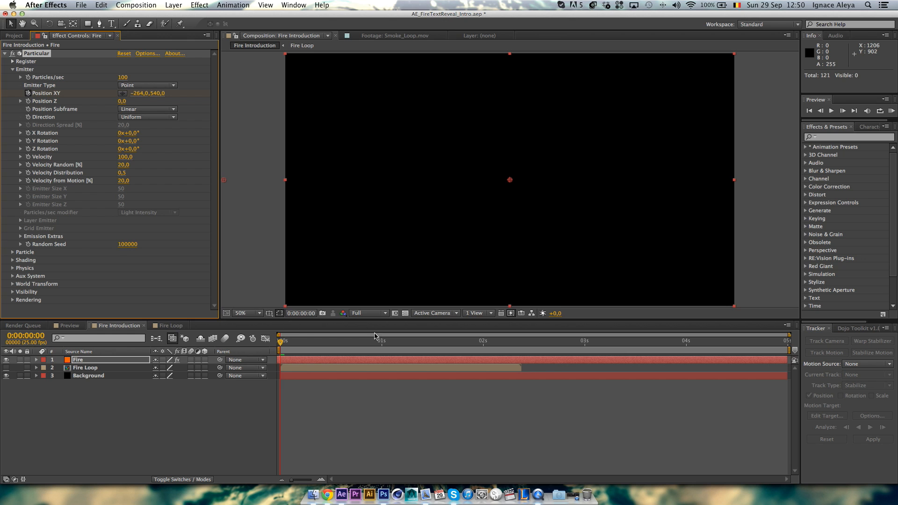
pyautogui.click(586, 347)
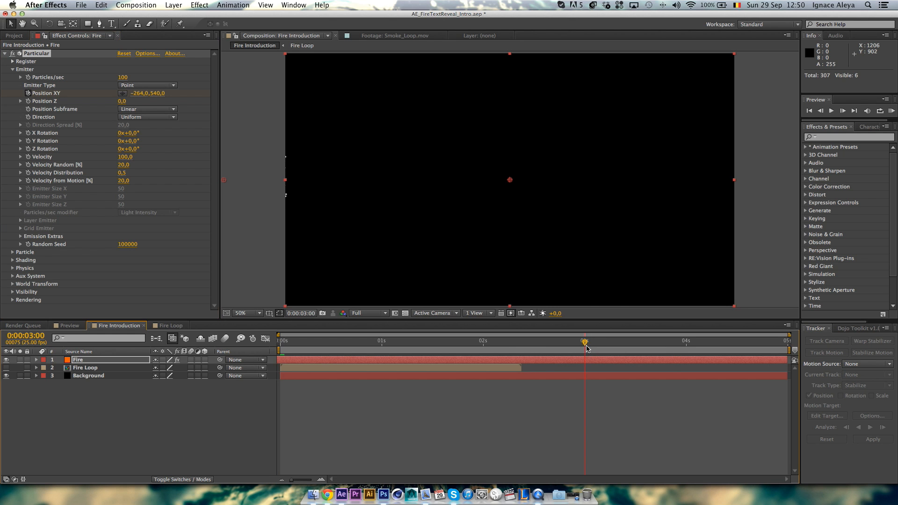
pyautogui.moveTo(138, 93); pyautogui.dragTo(289, 104)
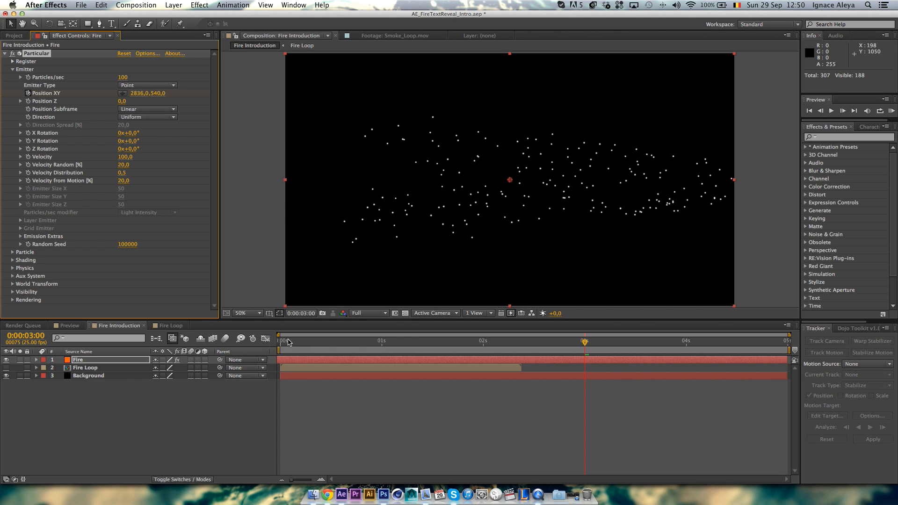
pyautogui.click(288, 341)
pyautogui.press('u')
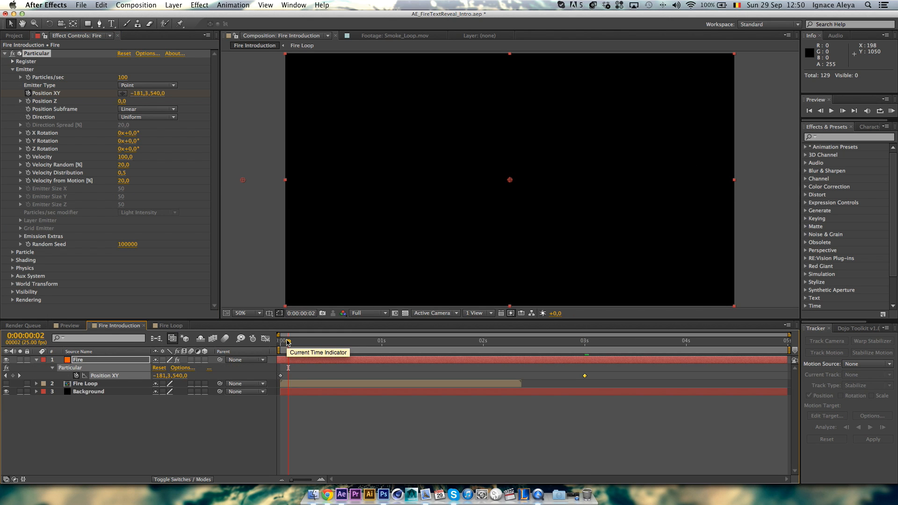
pyautogui.press('u')
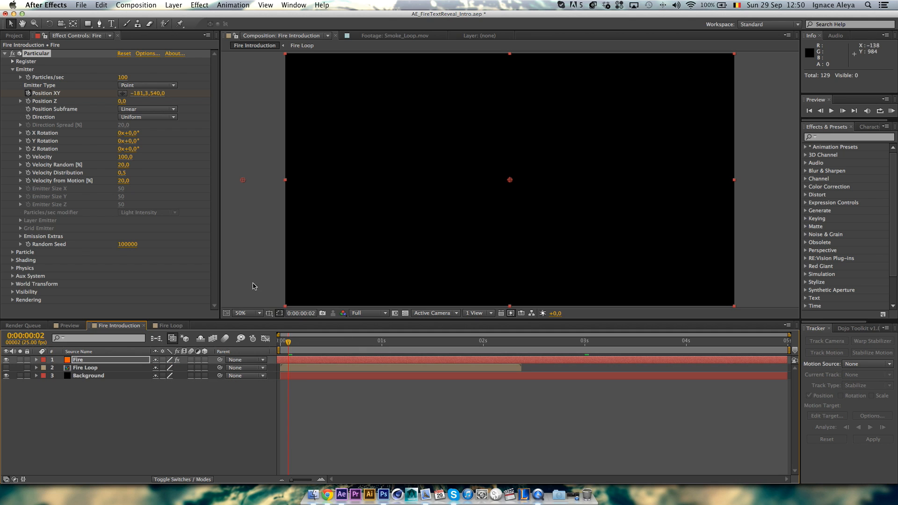
# Add the expression wiggle(7,70) to the emitter's Position XY and preview the particle motion up to 0:00:03:04.
pyautogui.keyDown('alt'); pyautogui.click(27, 94); pyautogui.keyUp('alt')
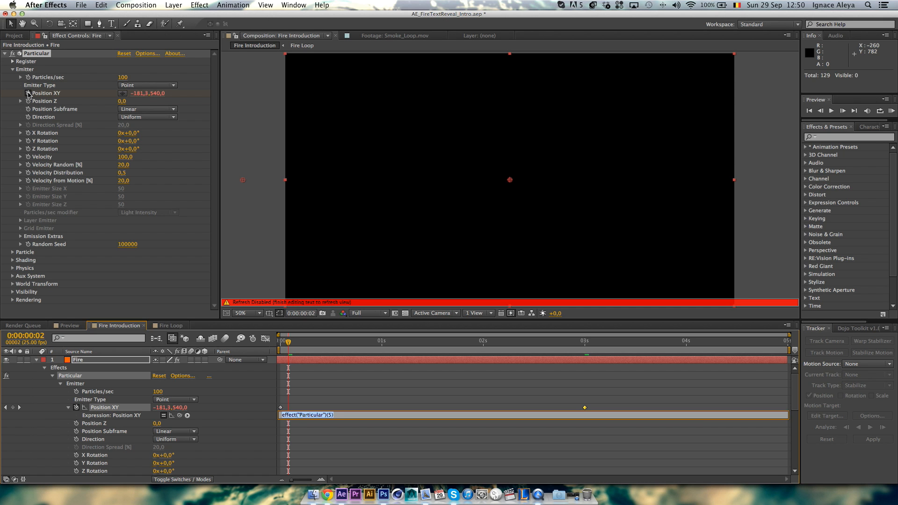
pyautogui.write('wiggle(7,70')
pyautogui.click(287, 345)
pyautogui.moveTo(287, 344)
pyautogui.mouseDown()
pyautogui.moveTo(491, 345)
pyautogui.moveTo(297, 345)
pyautogui.mouseUp()
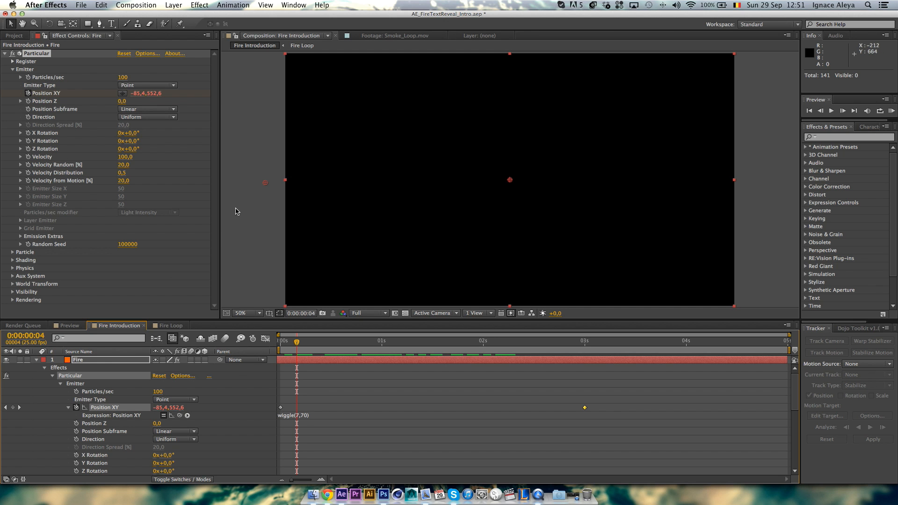
pyautogui.moveTo(297, 346); pyautogui.dragTo(601, 352)
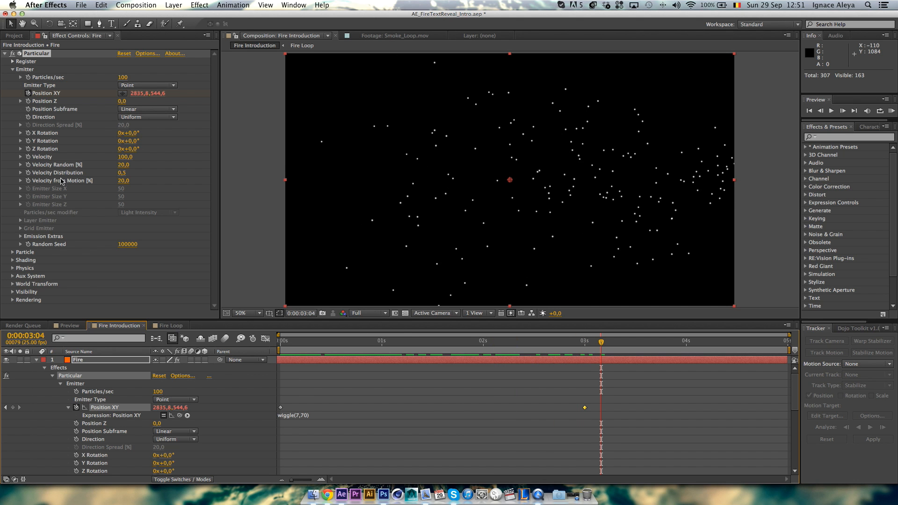
# In Particular's Particle settings, set Life to 1 second and Life Random to 50%.
pyautogui.click(12, 69)
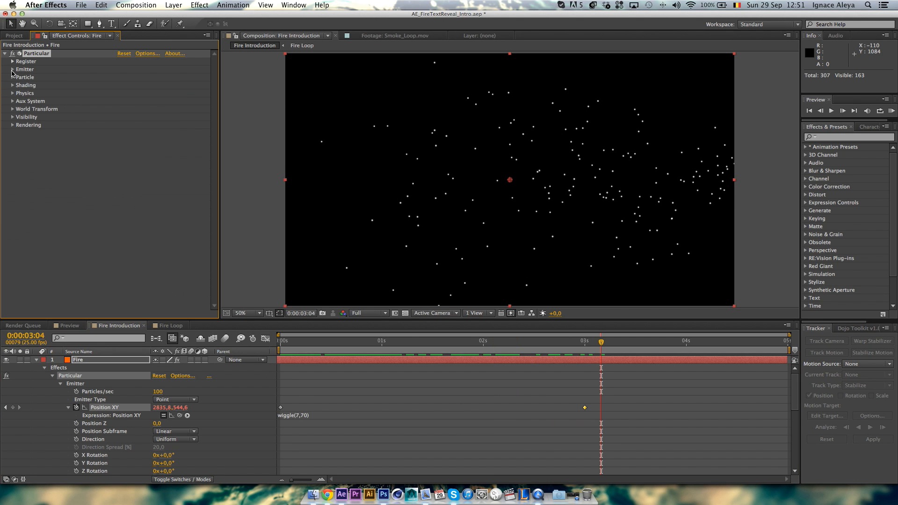
pyautogui.click(12, 78)
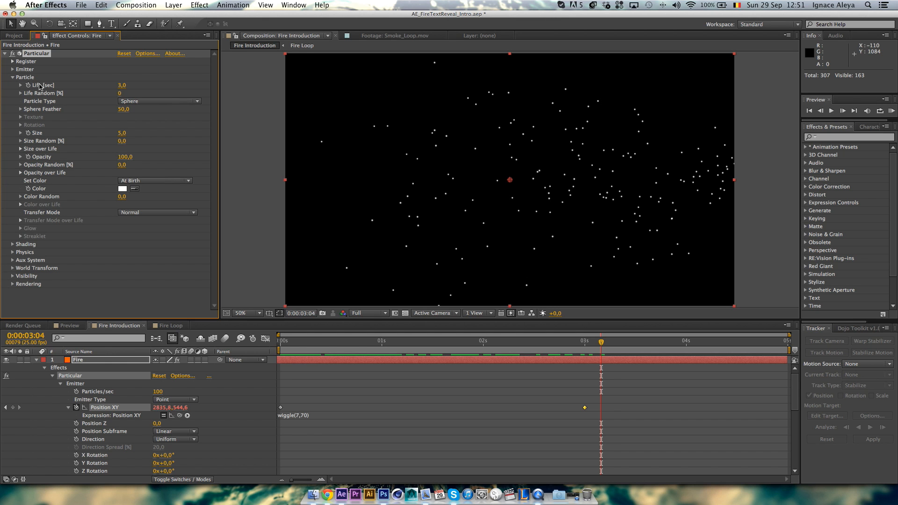
pyautogui.click(121, 86)
pyautogui.write('1')
pyautogui.press('Return')
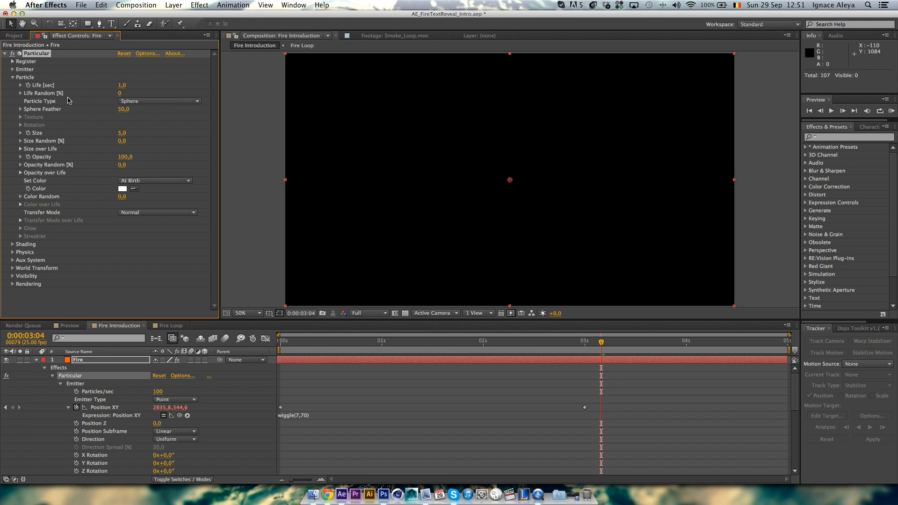
pyautogui.click(121, 96)
pyautogui.press('Return')
# Change the Particle Type to Sprite and assign the Fire Loop layer as its texture, accepting the layer-size warning.
pyautogui.click(135, 102)
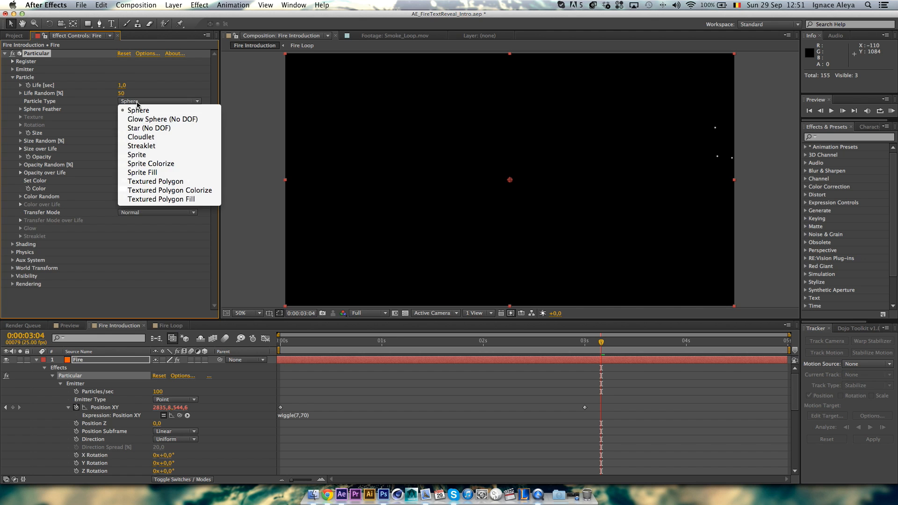
pyautogui.click(150, 157)
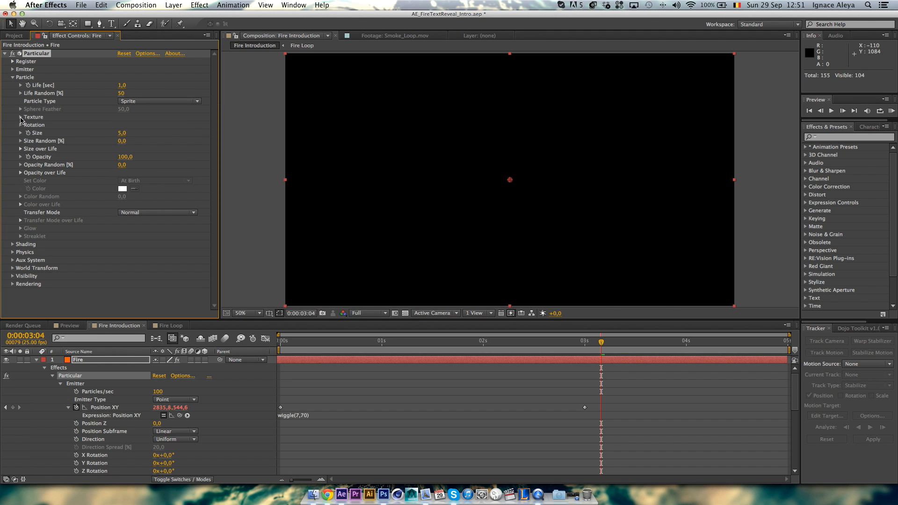
pyautogui.click(21, 117)
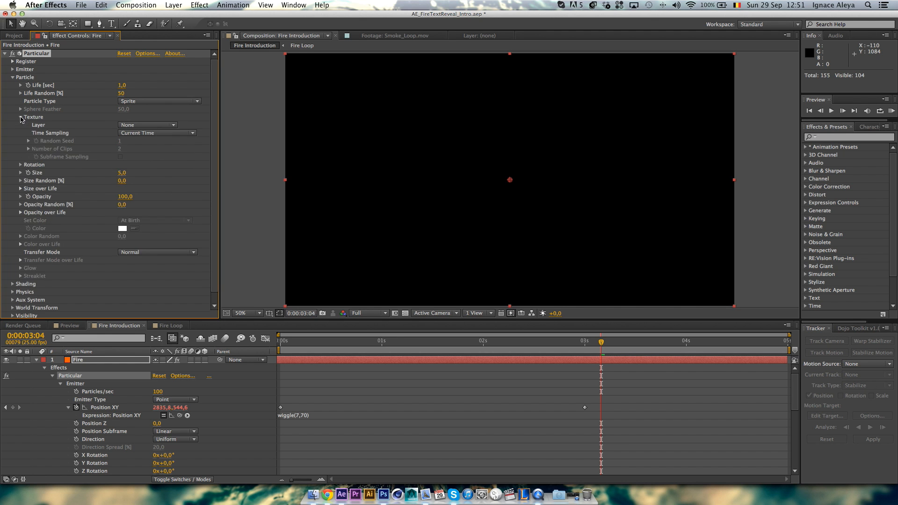
pyautogui.click(134, 127)
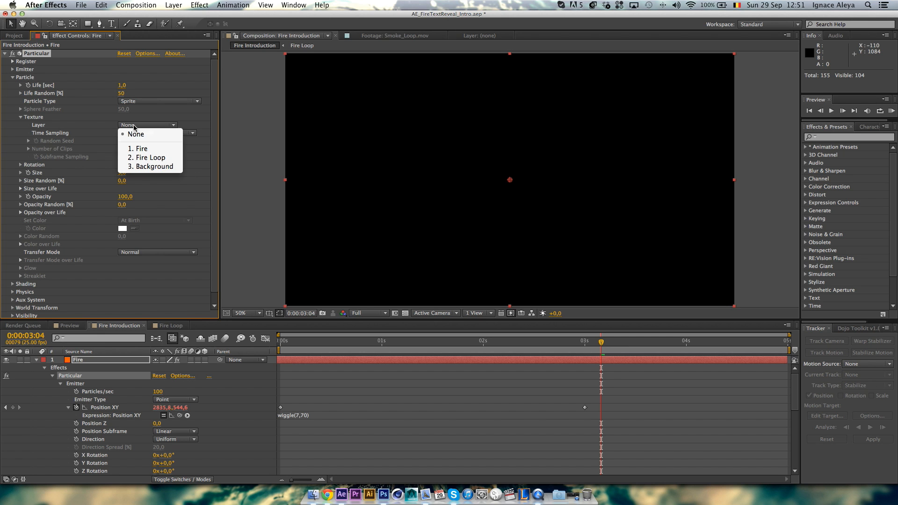
pyautogui.click(148, 158)
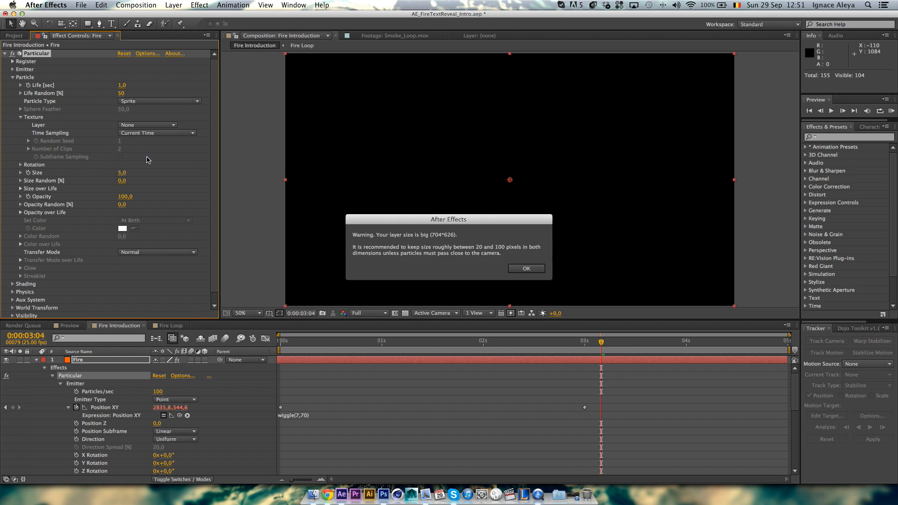
pyautogui.click(517, 269)
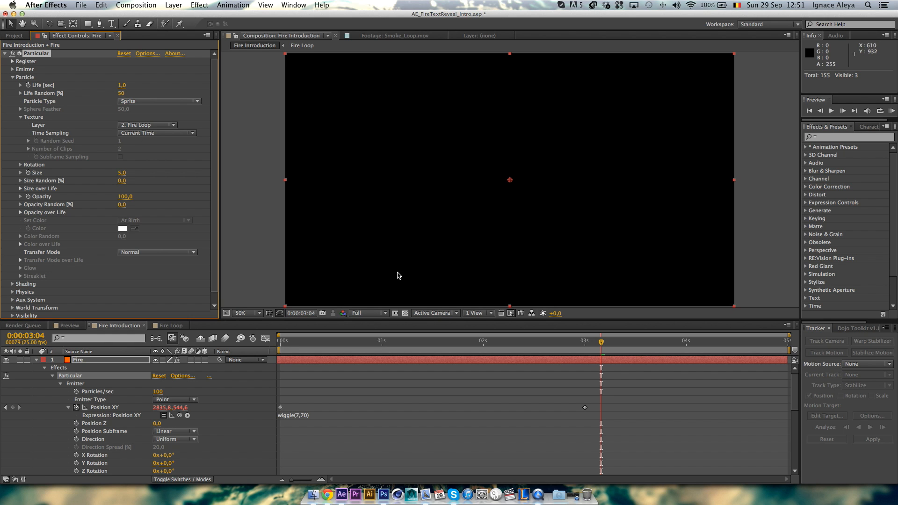
# Try making the Fire Loop layer 3D and reassigning it as the particle texture, restoring the layer to 2D.
pyautogui.click(36, 360)
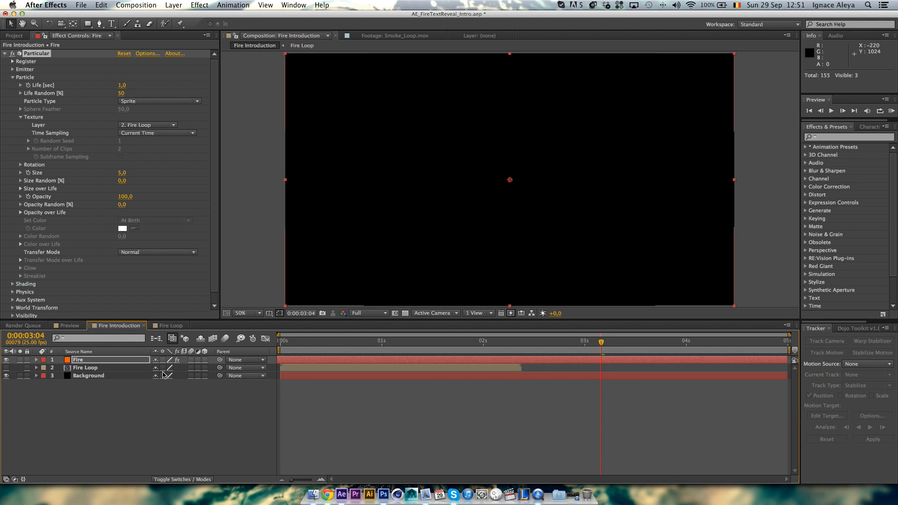
pyautogui.click(205, 368)
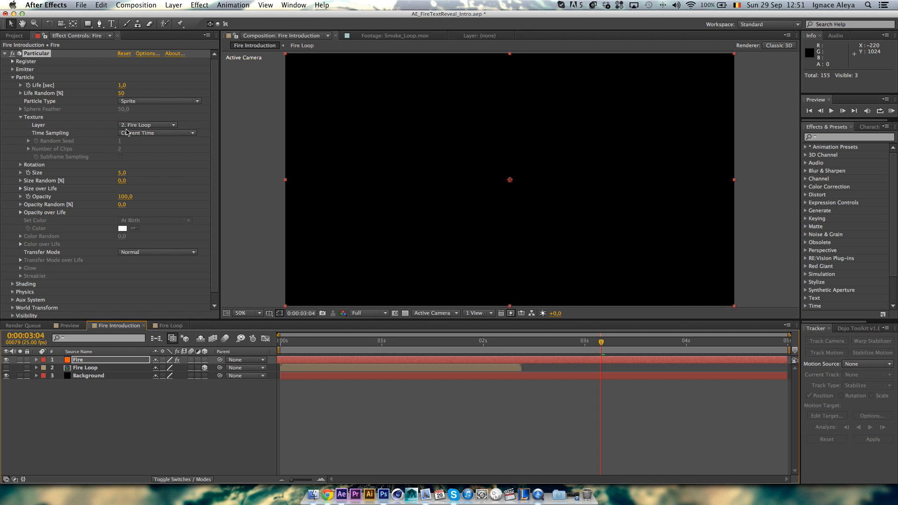
pyautogui.click(142, 125)
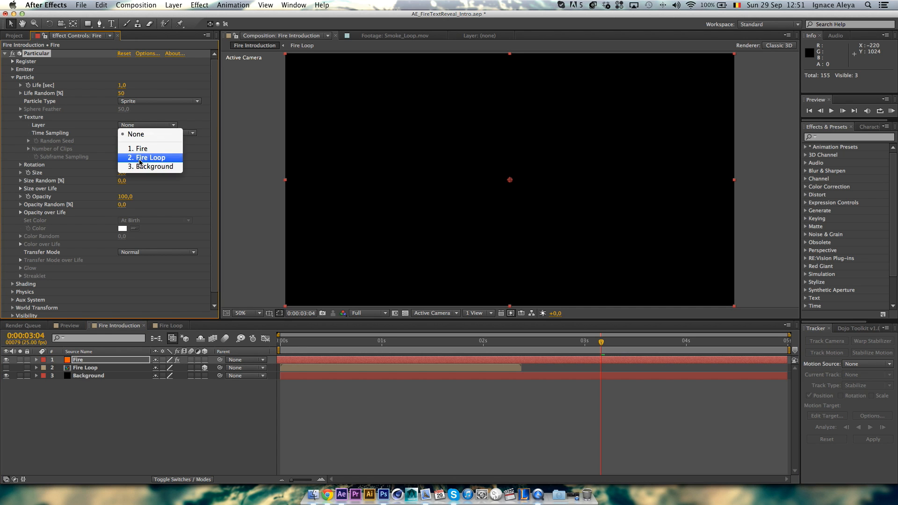
pyautogui.click(139, 158)
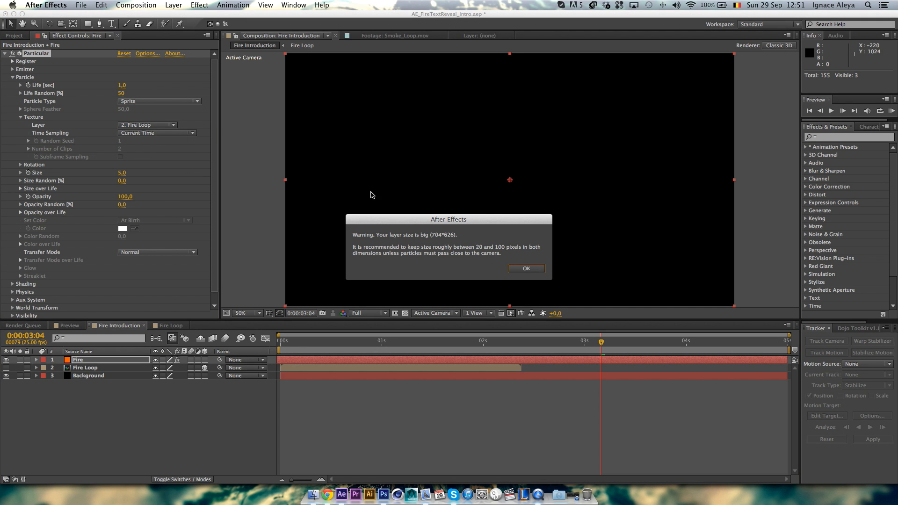
pyautogui.click(516, 269)
pyautogui.click(204, 369)
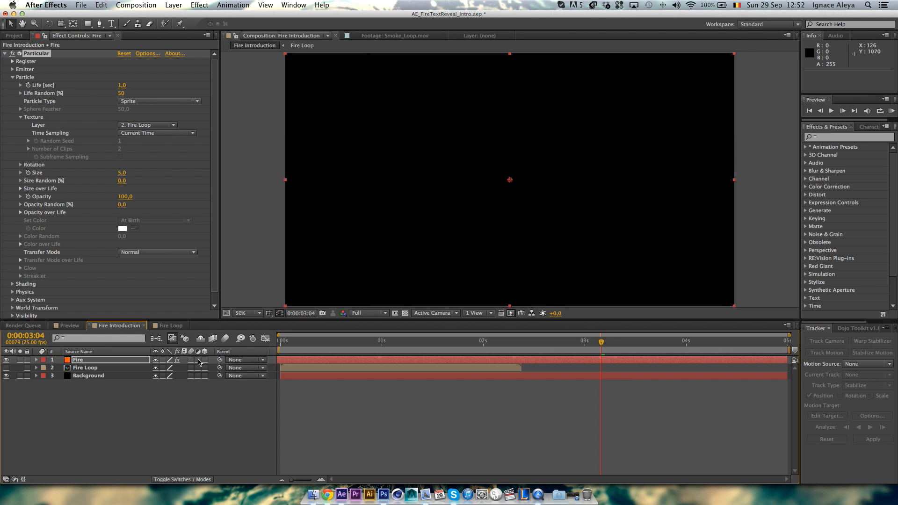
# Go to 0:00:00:17 and set the particle texture's Time Sampling to Start at Birth - Loop.
pyautogui.click(349, 344)
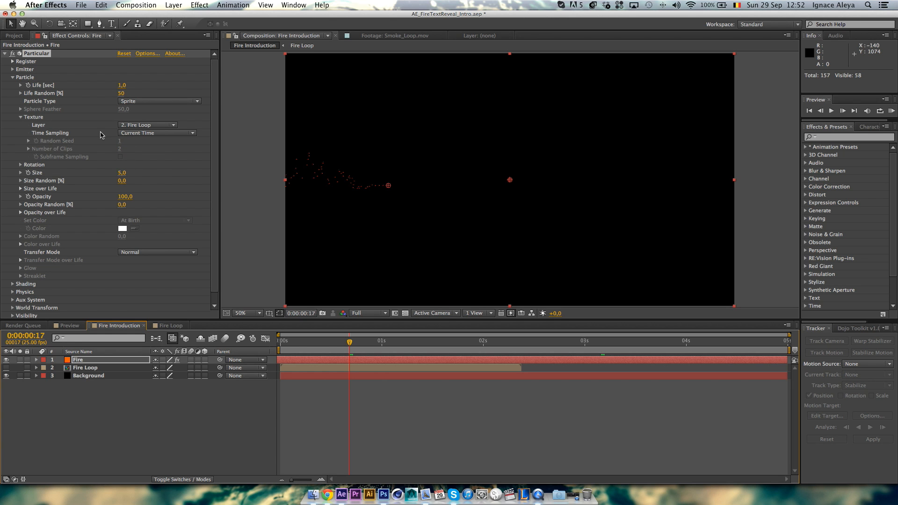
pyautogui.click(137, 133)
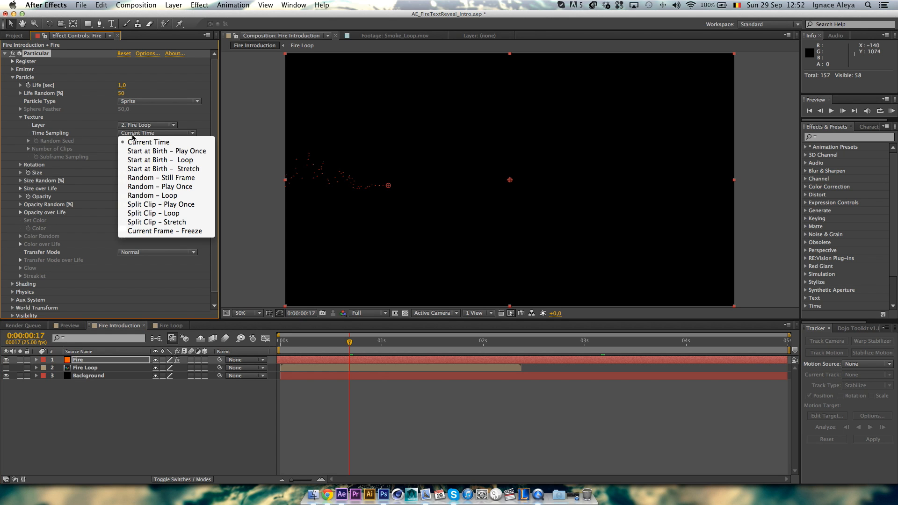
pyautogui.click(148, 160)
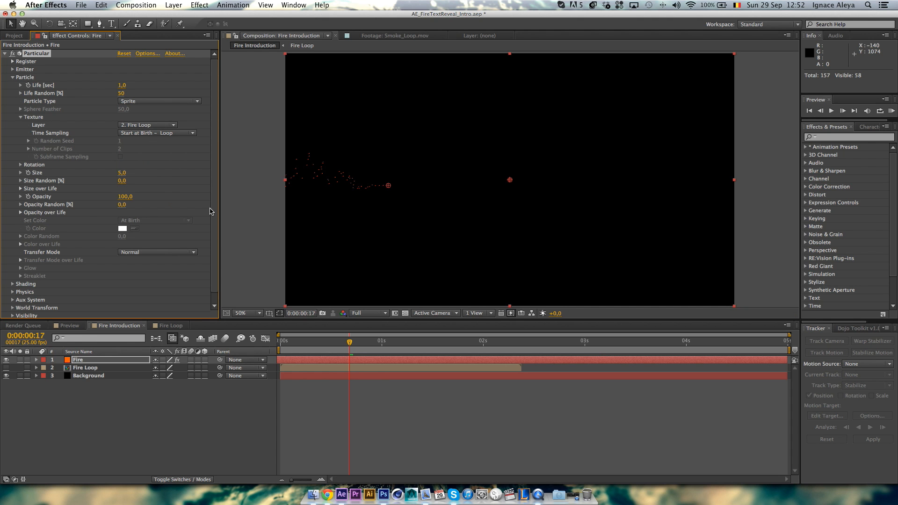
# Set the Random Rotation of the fire particles, and collapse the Rotation and Texture settings.
pyautogui.click(21, 165)
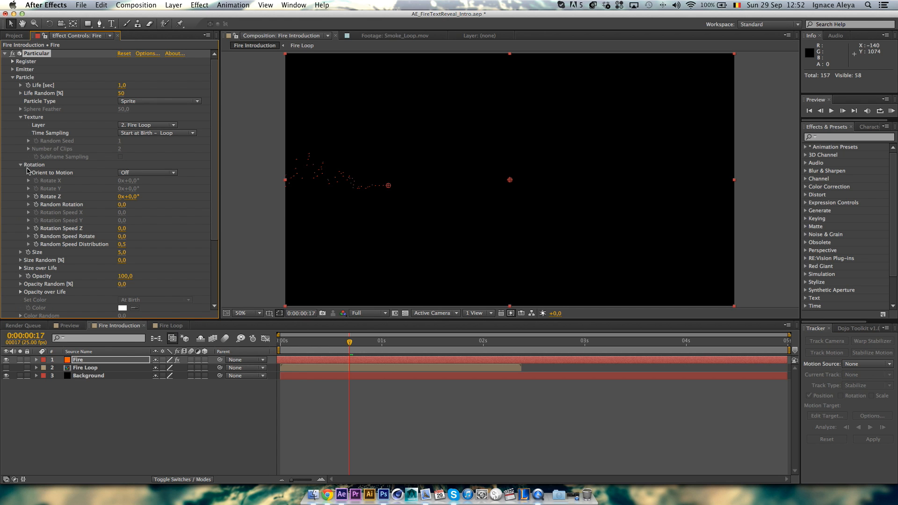
pyautogui.click(123, 204)
pyautogui.press('Return')
pyautogui.click(21, 165)
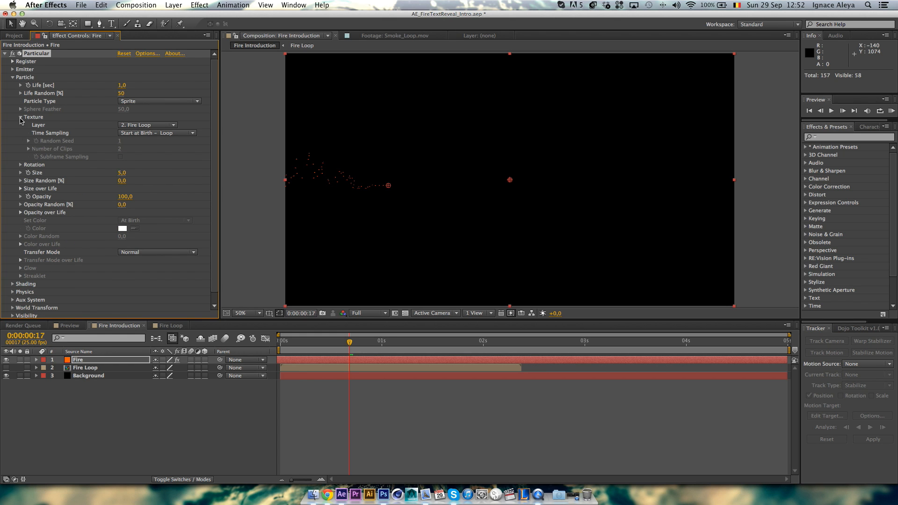
pyautogui.click(21, 118)
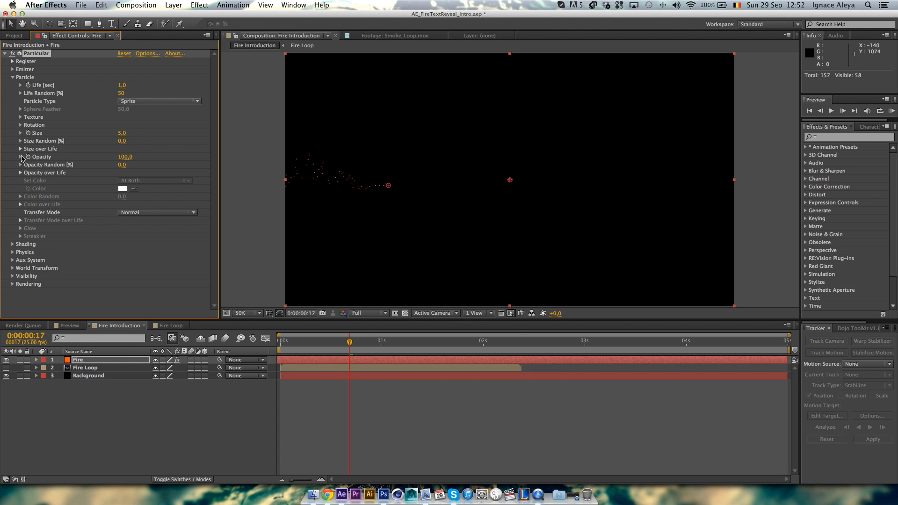
# Set the particle Opacity to 80 and Opacity Random to 25%.
pyautogui.click(126, 157)
pyautogui.write('80')
pyautogui.press('Return')
pyautogui.click(124, 166)
pyautogui.write('25')
pyautogui.press('Return')
# Set the particle Size to 250 and preview the fire at 0:00:00:22 and 0:00:01:18.
pyautogui.click(121, 134)
pyautogui.press('Return')
pyautogui.click(369, 342)
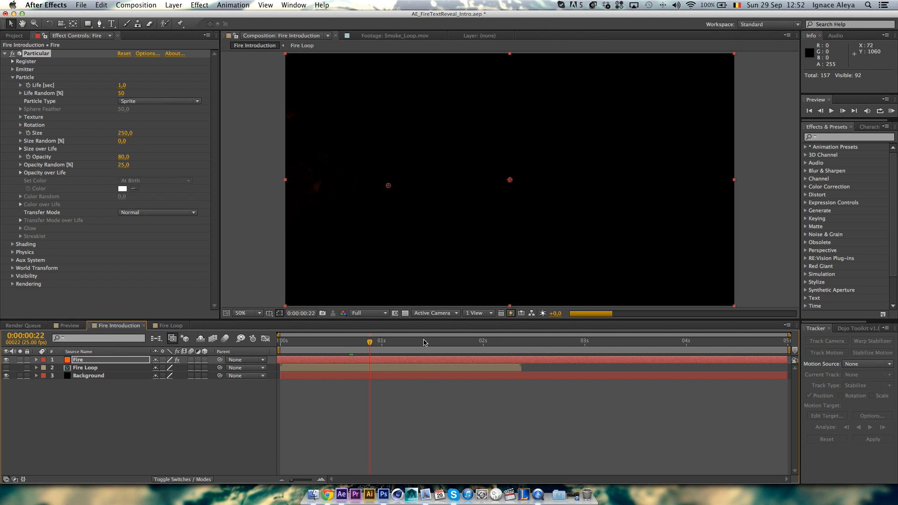
pyautogui.click(454, 342)
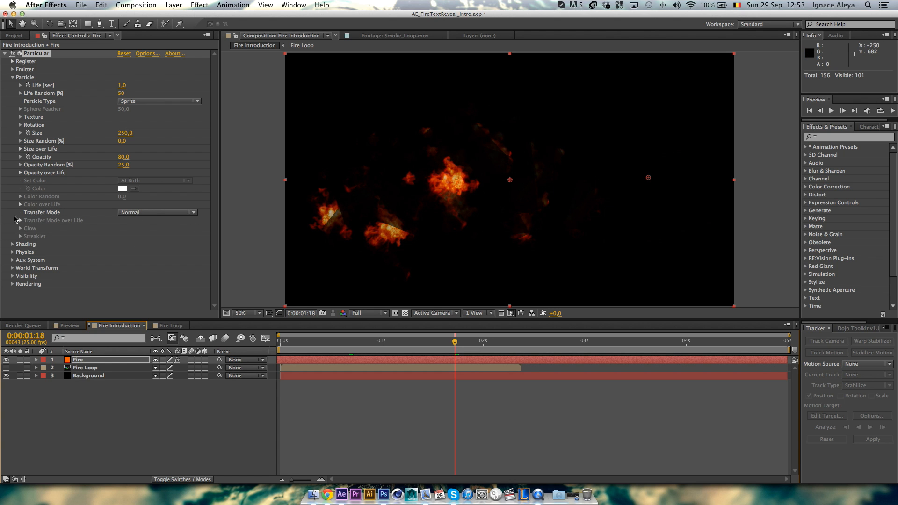
# Compare the Screen and Add transfer modes for the fire particles and settle on Screen.
pyautogui.click(159, 214)
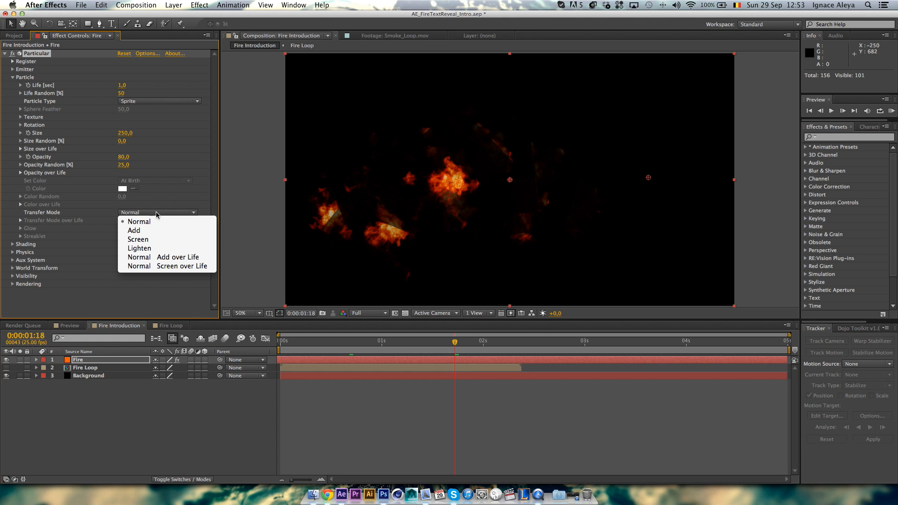
pyautogui.click(139, 240)
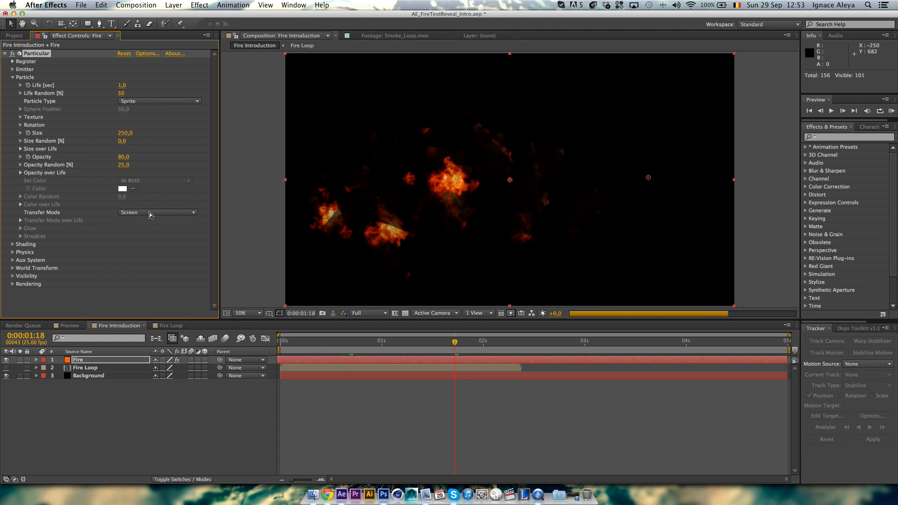
pyautogui.click(150, 212)
pyautogui.click(144, 230)
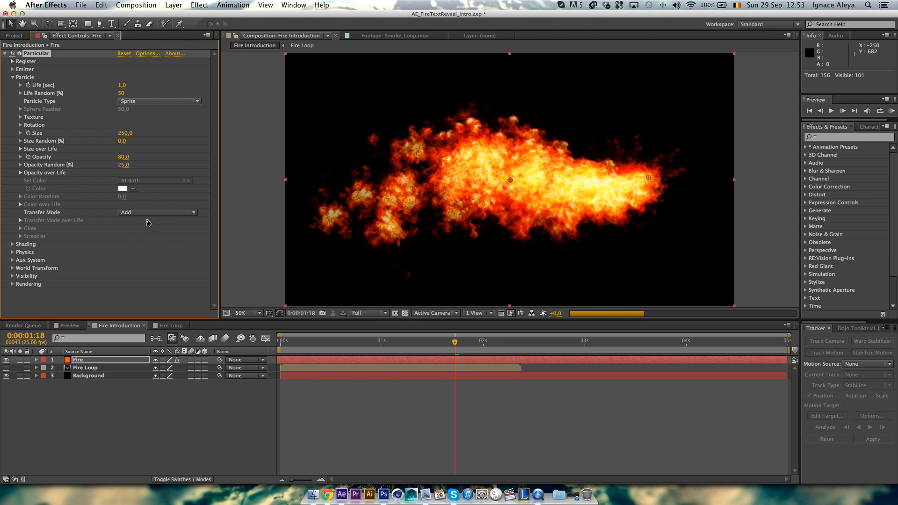
pyautogui.click(151, 214)
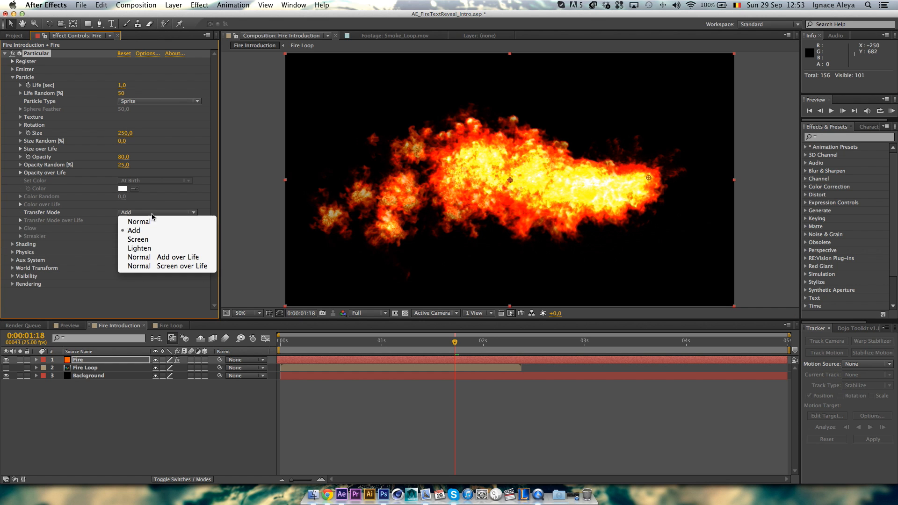
pyautogui.click(139, 239)
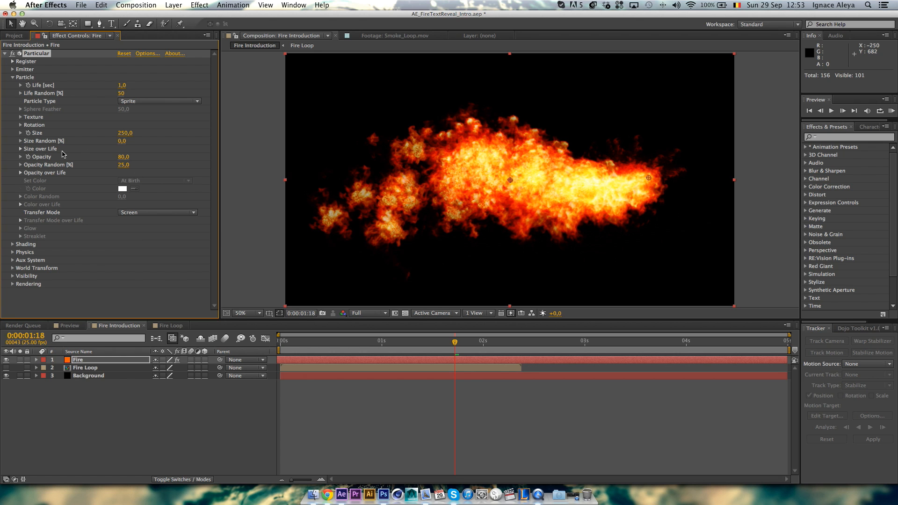
# Apply a linearly falling preset to Size over Life and a quick-rise, gradual-fade preset to Opacity over Life.
pyautogui.click(20, 149)
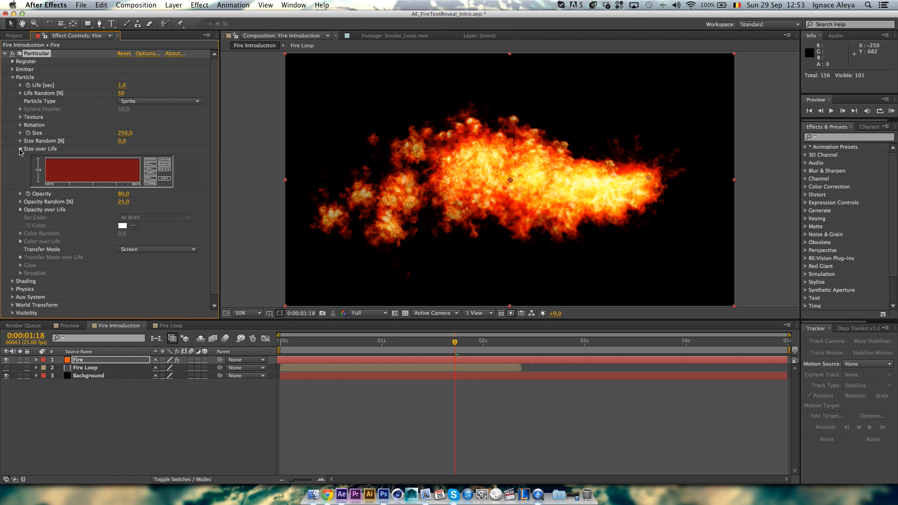
pyautogui.click(152, 168)
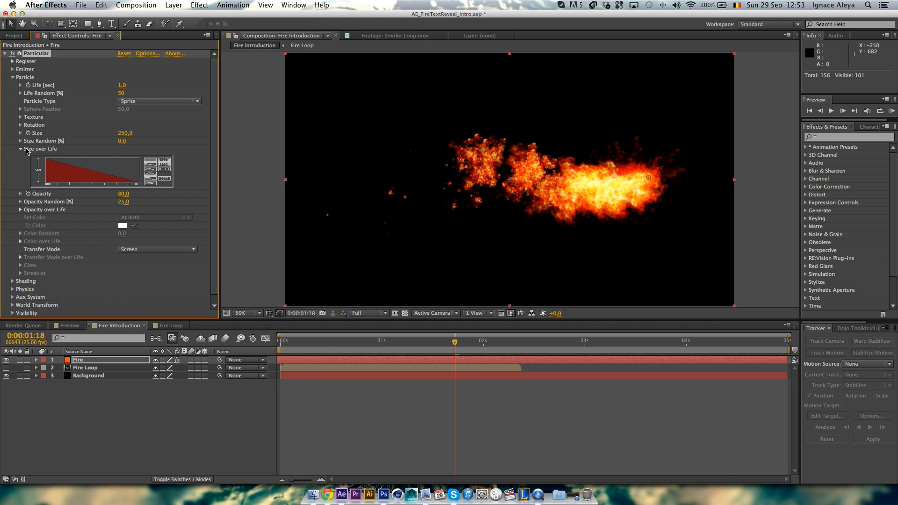
pyautogui.click(21, 149)
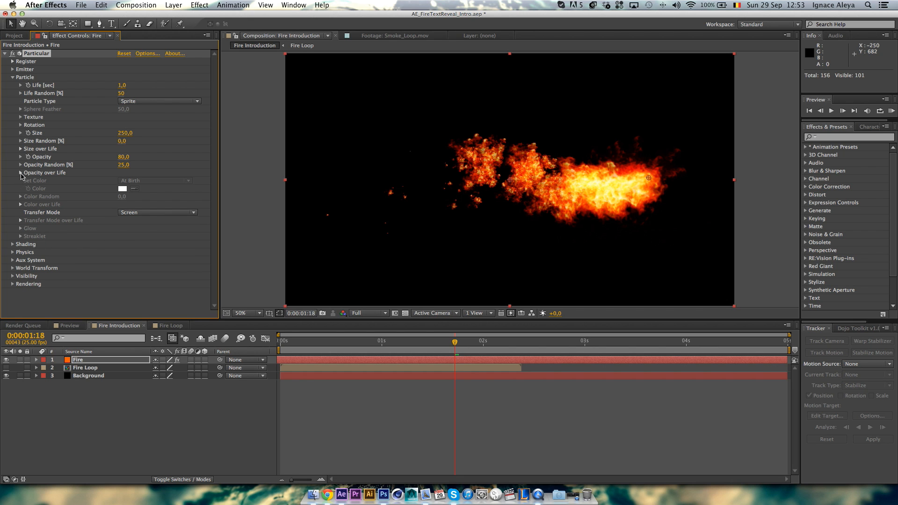
pyautogui.click(21, 173)
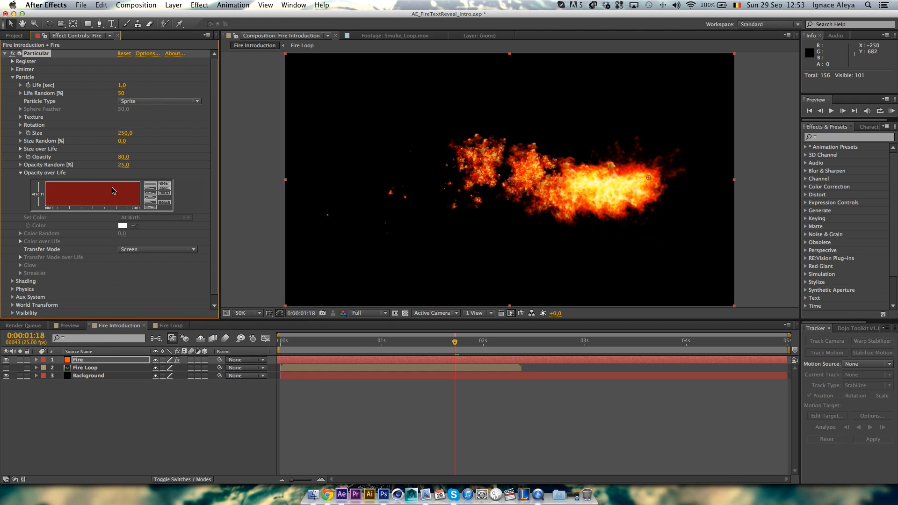
pyautogui.click(149, 195)
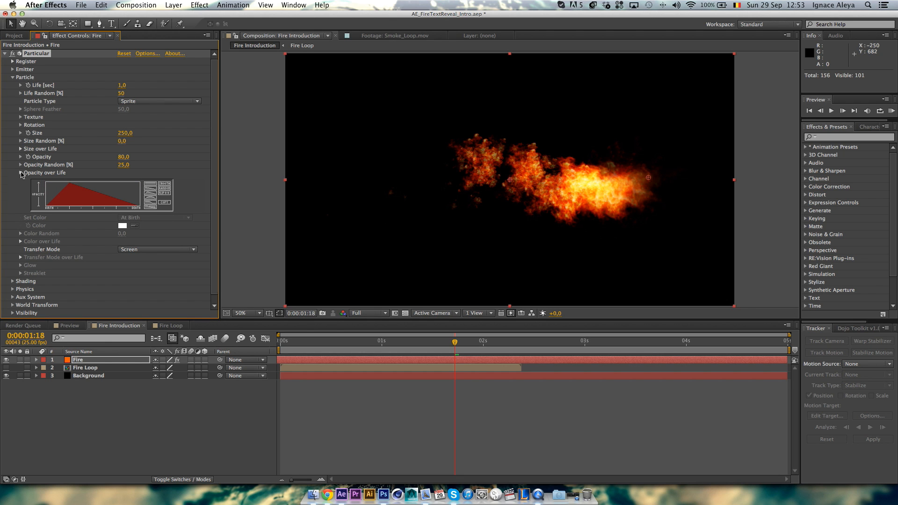
# Set the particle Size Random to 50% and check the particle Rotation settings.
pyautogui.click(20, 173)
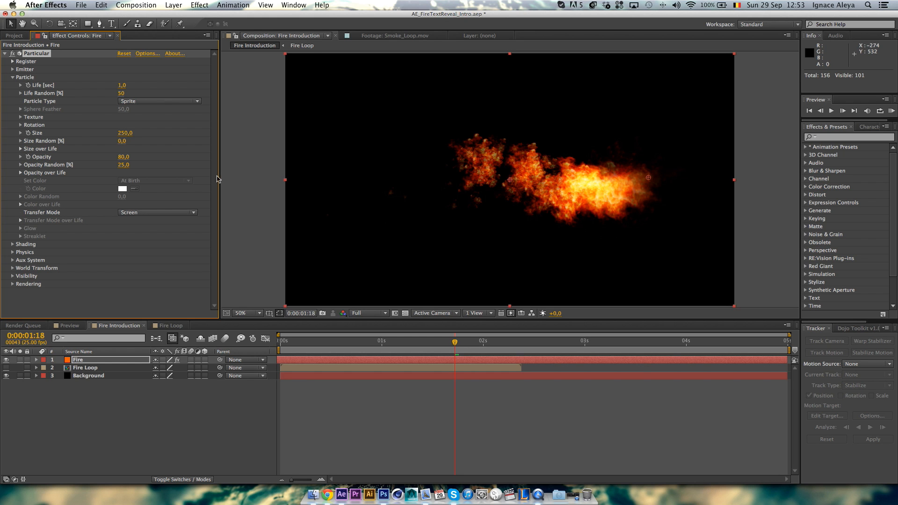
pyautogui.click(121, 142)
pyautogui.write('50')
pyautogui.press('Return')
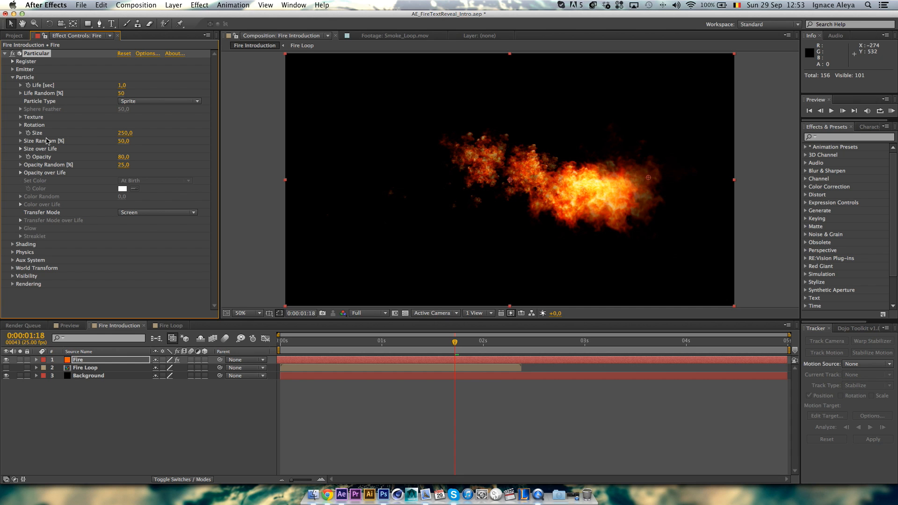
pyautogui.click(20, 125)
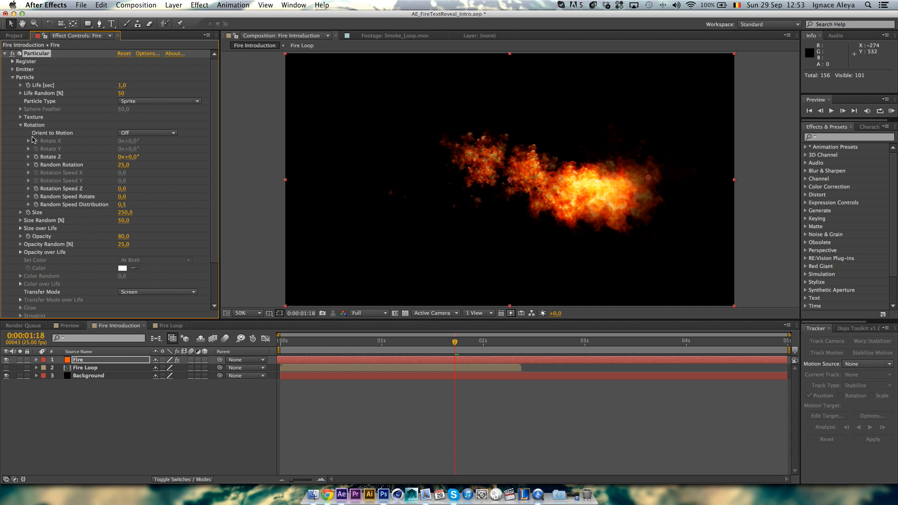
pyautogui.click(21, 125)
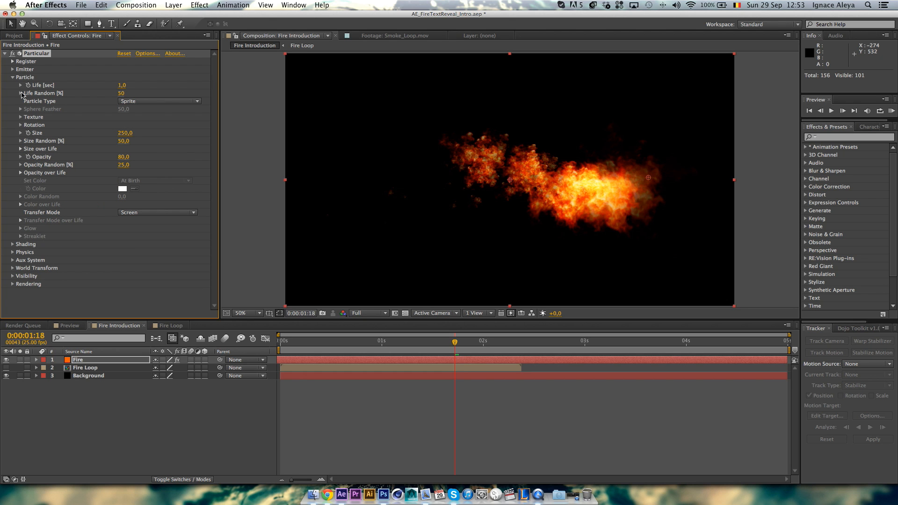
pyautogui.click(13, 77)
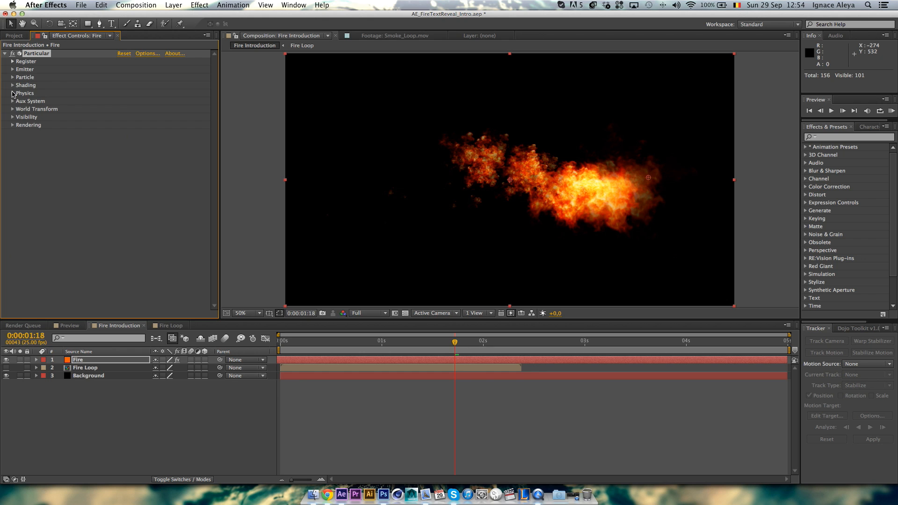
# Set Particular's physics Gravity to -10 so the fire particles drift upward.
pyautogui.click(13, 93)
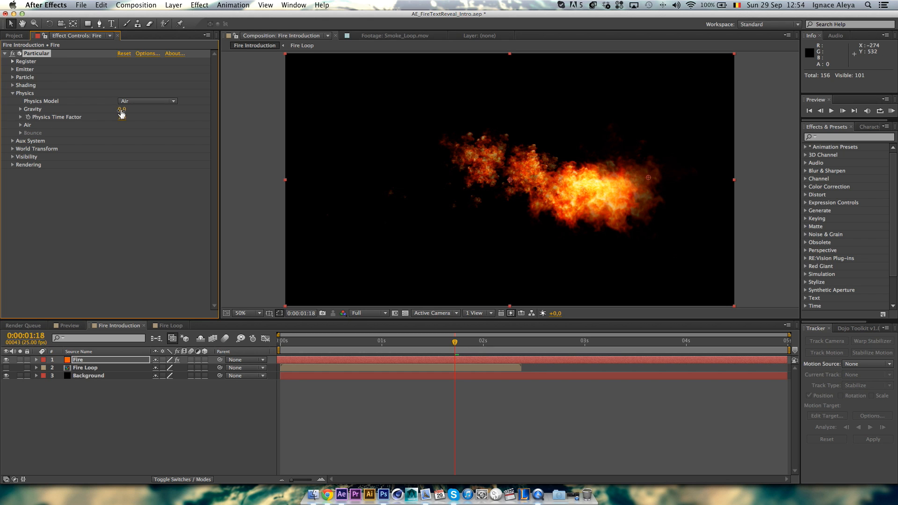
pyautogui.moveTo(122, 113); pyautogui.dragTo(122, 113)
pyautogui.click(122, 114)
pyautogui.write('-10')
pyautogui.press('Return')
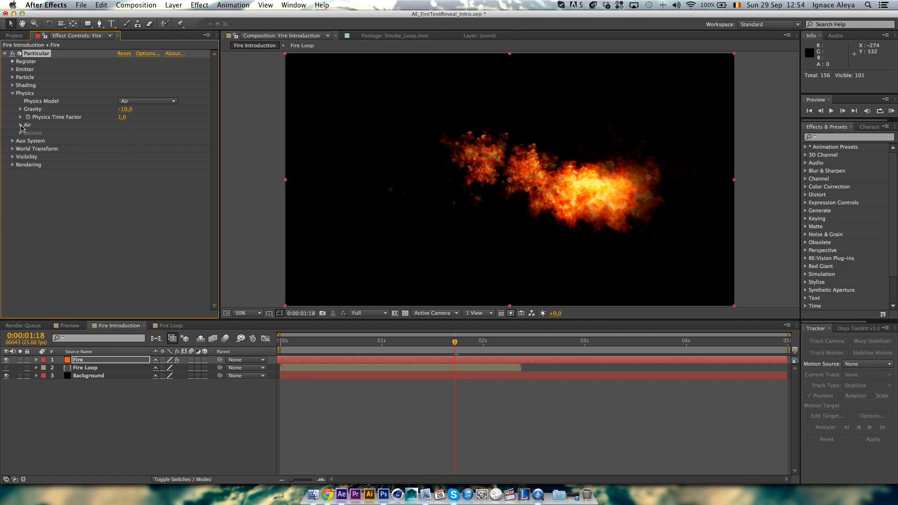
# Set Affect Position to 20 in the Turbulence Field of Particular's Air physics.
pyautogui.click(20, 125)
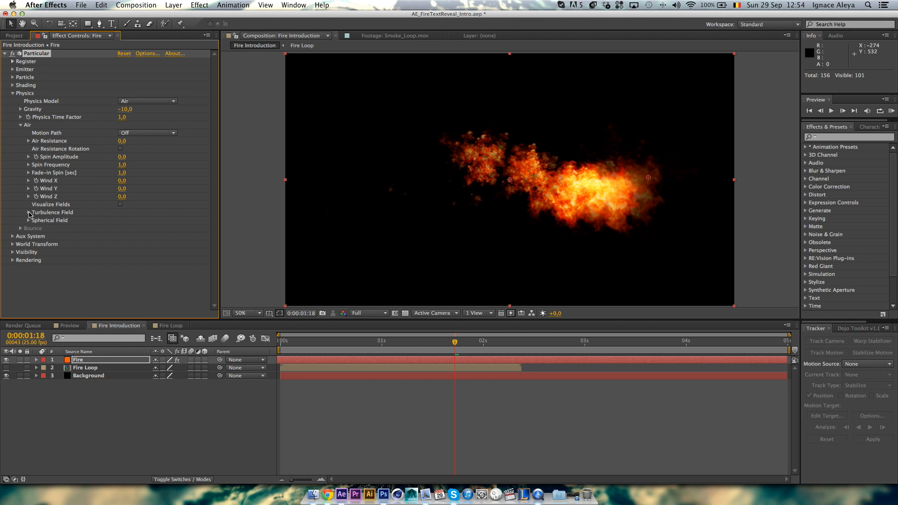
pyautogui.click(29, 215)
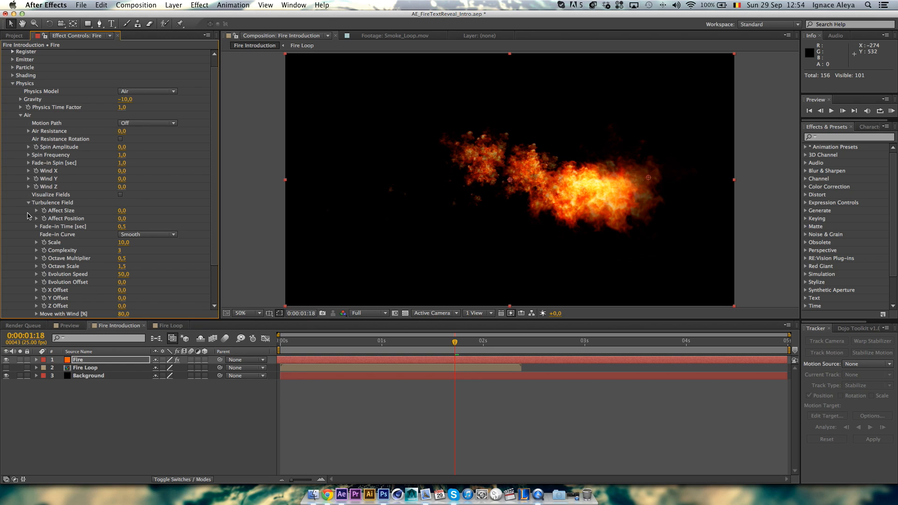
pyautogui.click(122, 219)
pyautogui.press('Return')
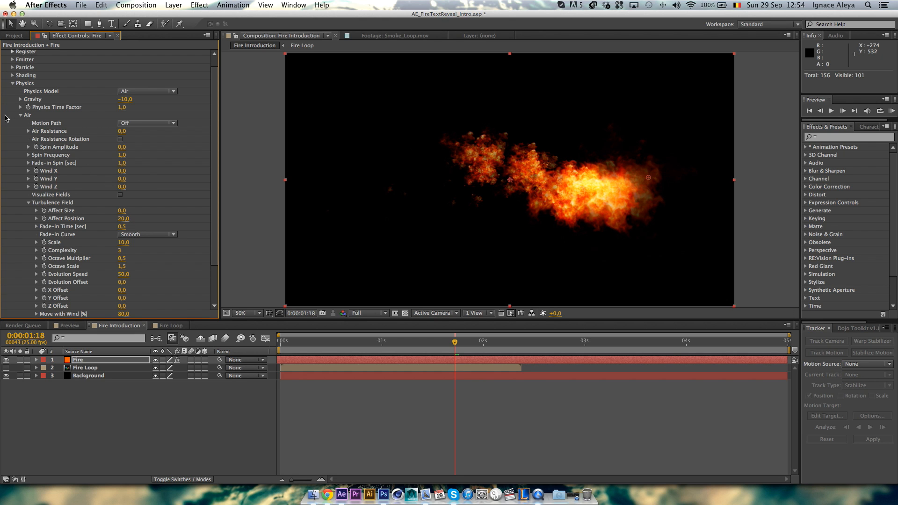
pyautogui.click(13, 83)
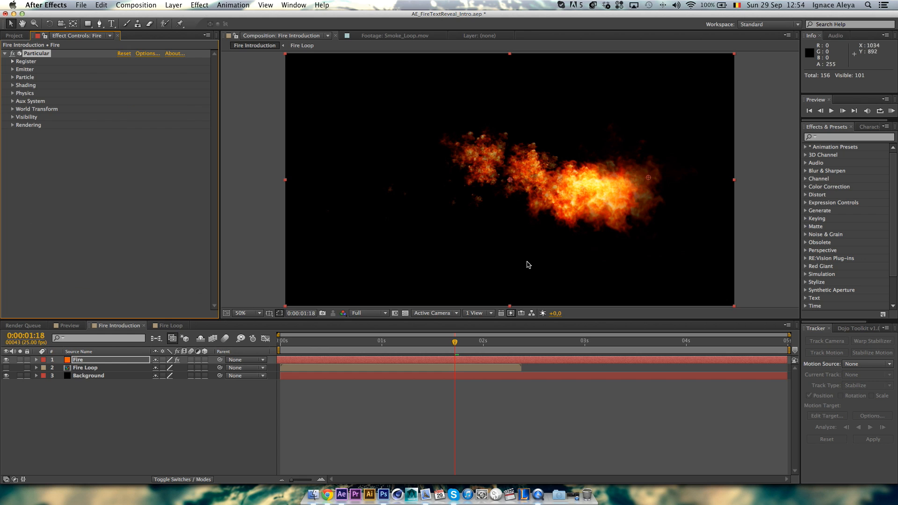
# Play a RAM preview of the fire animation, then move the current time to 0:00:01:06.
pyautogui.click(892, 113)
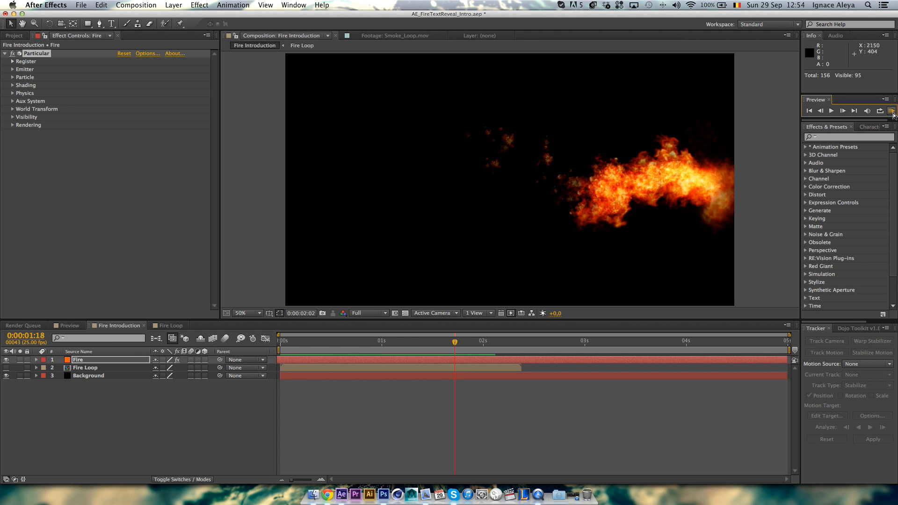
pyautogui.click(893, 115)
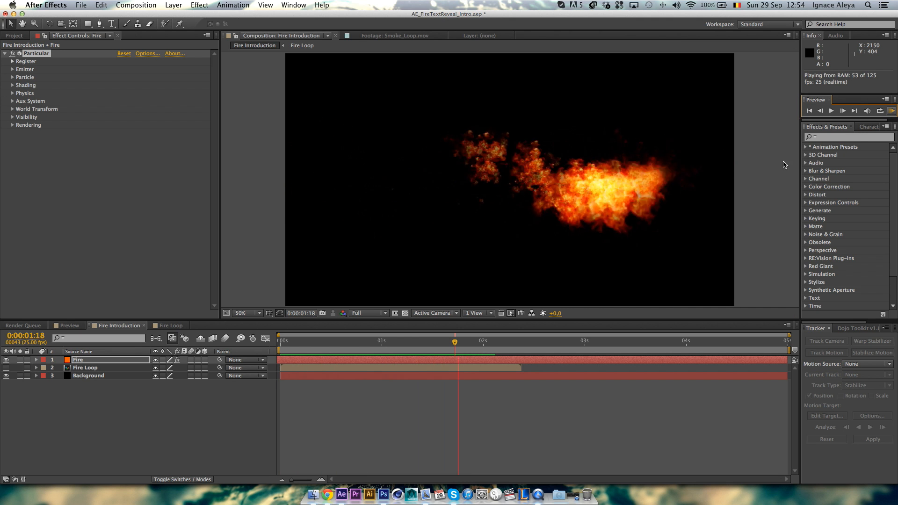
pyautogui.click(406, 341)
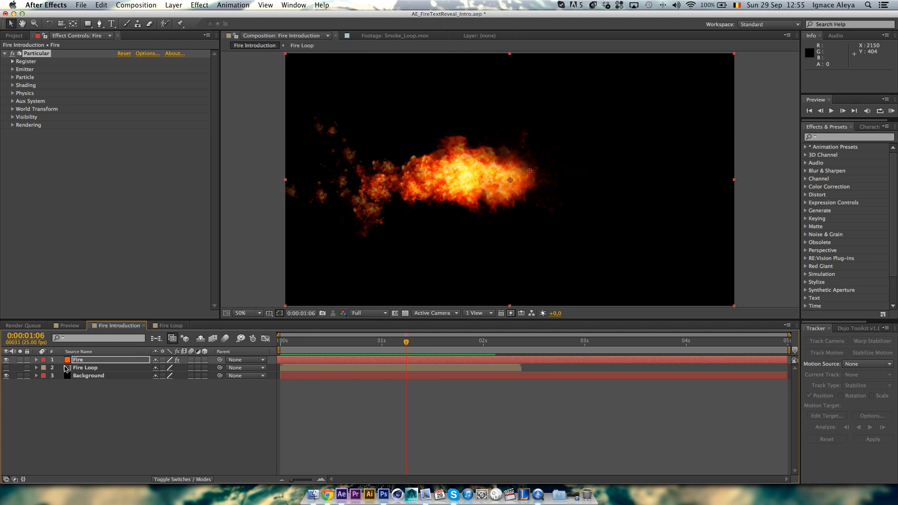
# Reveal the Fire layer's animated properties and change the Position XY expression to wiggle(4,70).
pyautogui.click(75, 361)
pyautogui.press('u')
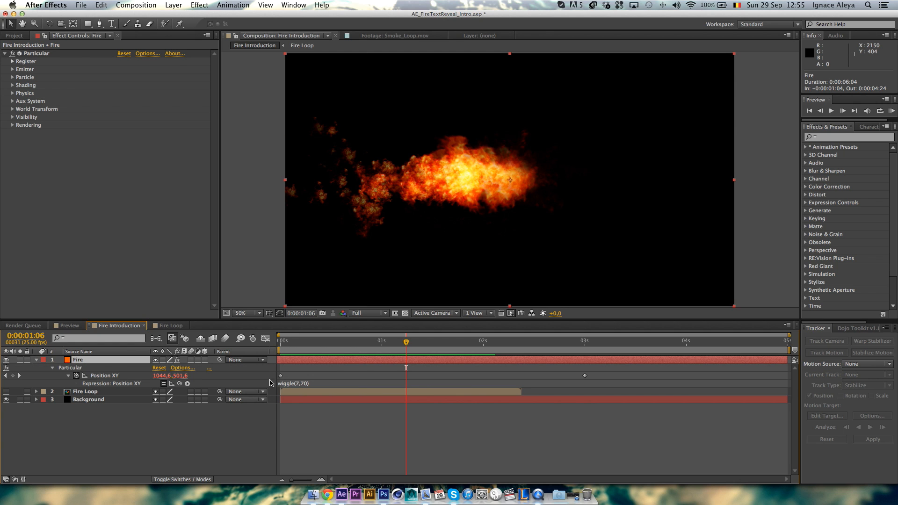
pyautogui.click(301, 383)
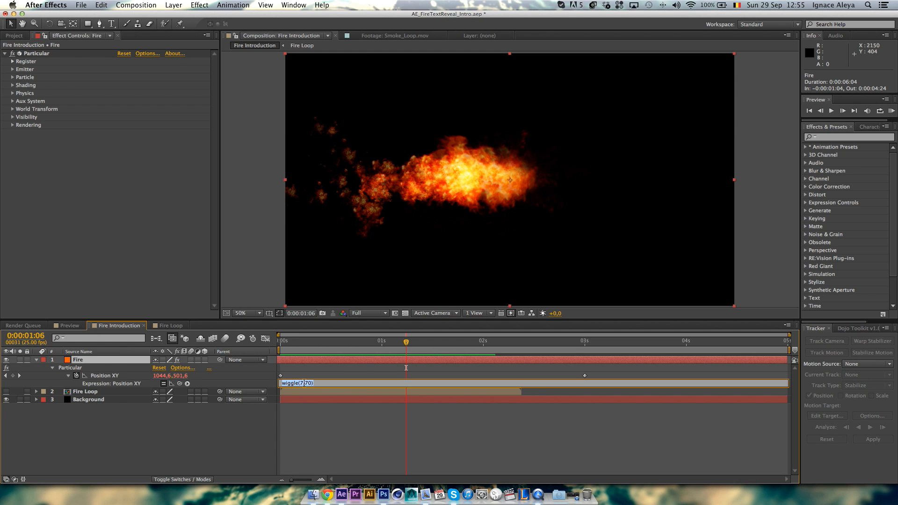
pyautogui.click(305, 383)
pyautogui.press('BackSpace')
pyautogui.write('4')
pyautogui.click(395, 343)
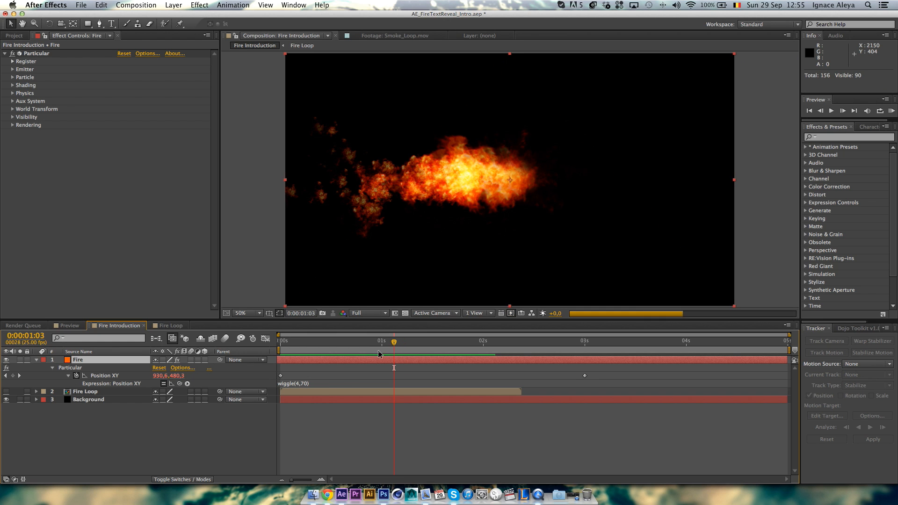
# Reduce the wiggle amplitude so the Position XY expression reads wiggle(4,50), and preview the emitter's motion.
pyautogui.click(311, 384)
pyautogui.click(309, 383)
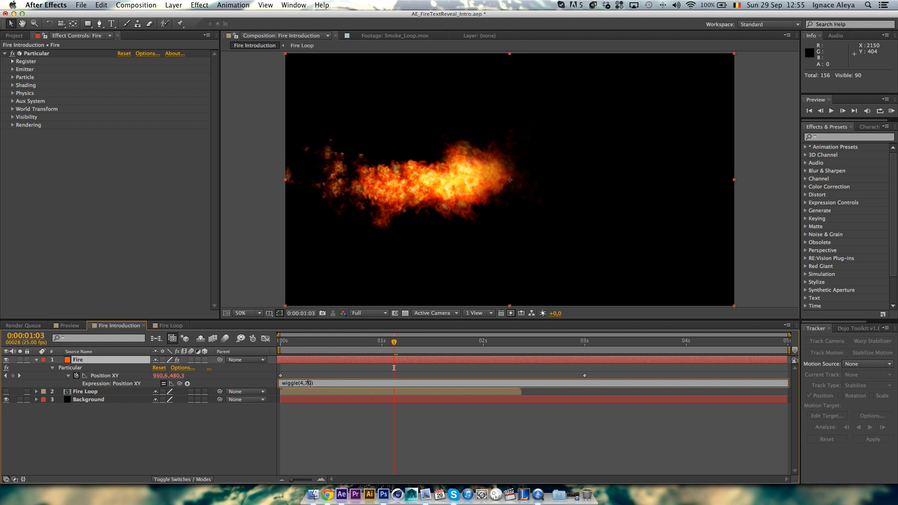
pyautogui.press('BackSpace')
pyautogui.click(394, 343)
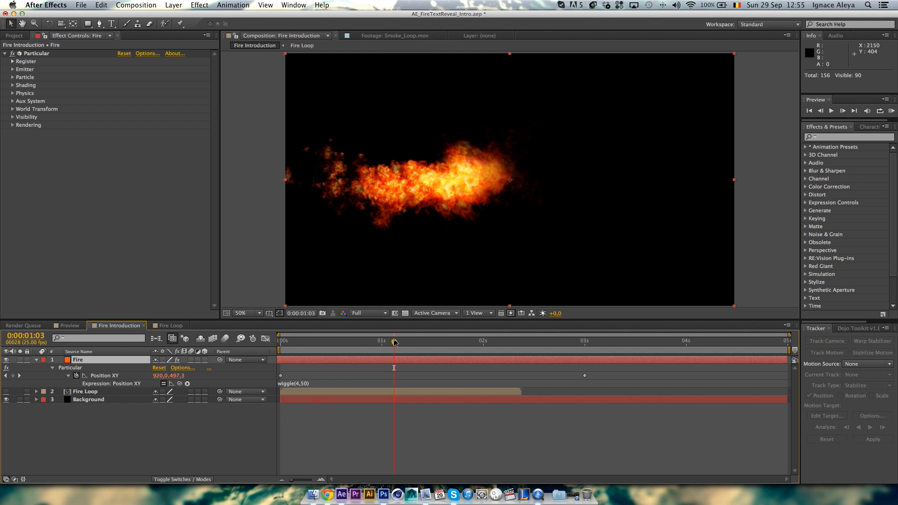
pyautogui.press('KP_0')
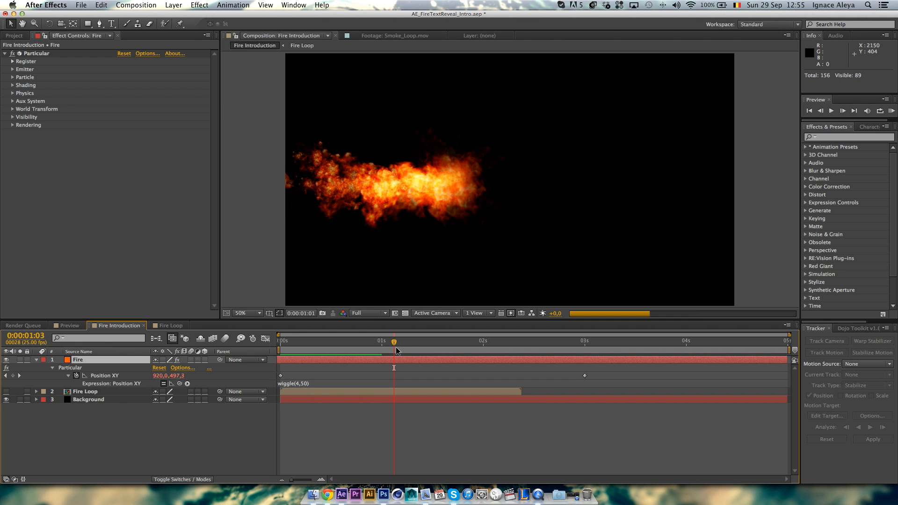
pyautogui.click(396, 350)
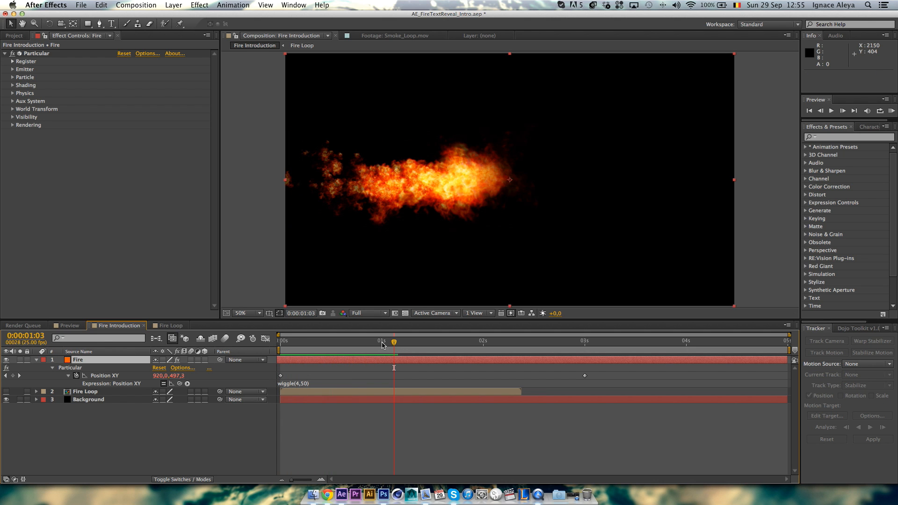
# Set the Fire layer's blending mode to Screen and return to the layer switches.
pyautogui.click(158, 480)
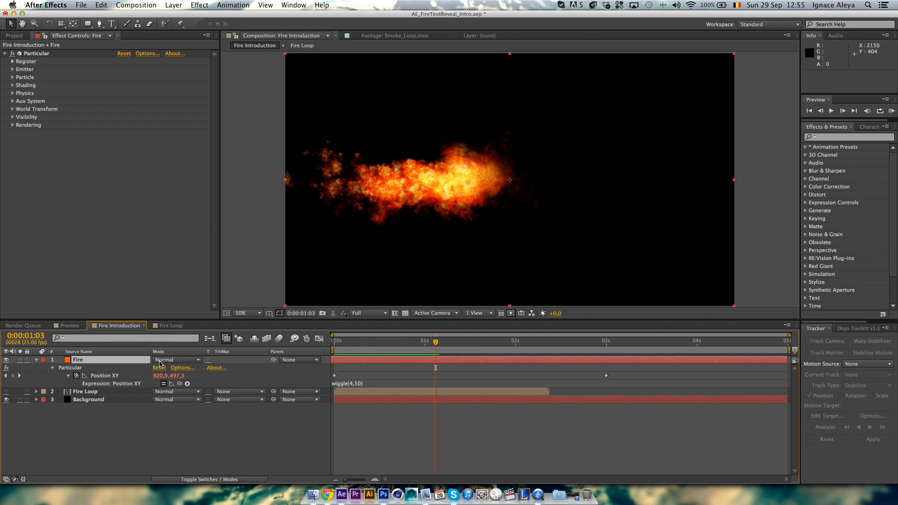
pyautogui.click(164, 359)
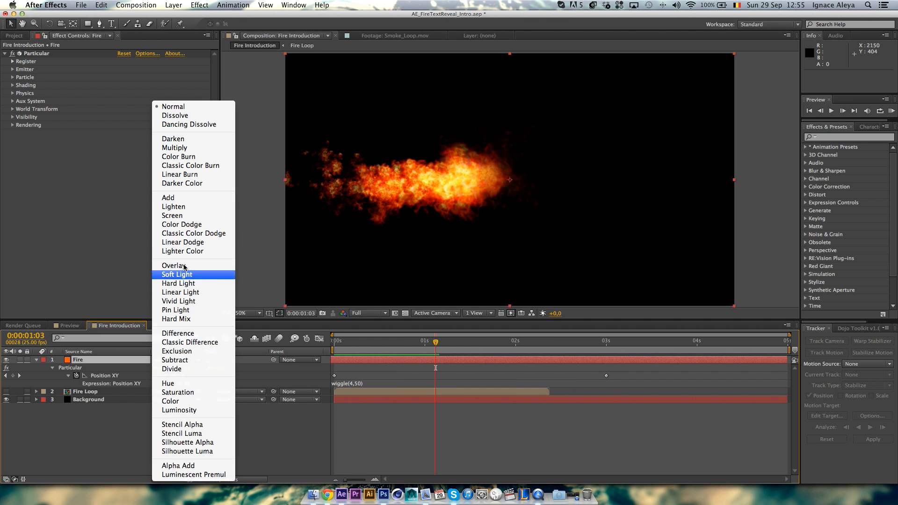
pyautogui.click(172, 215)
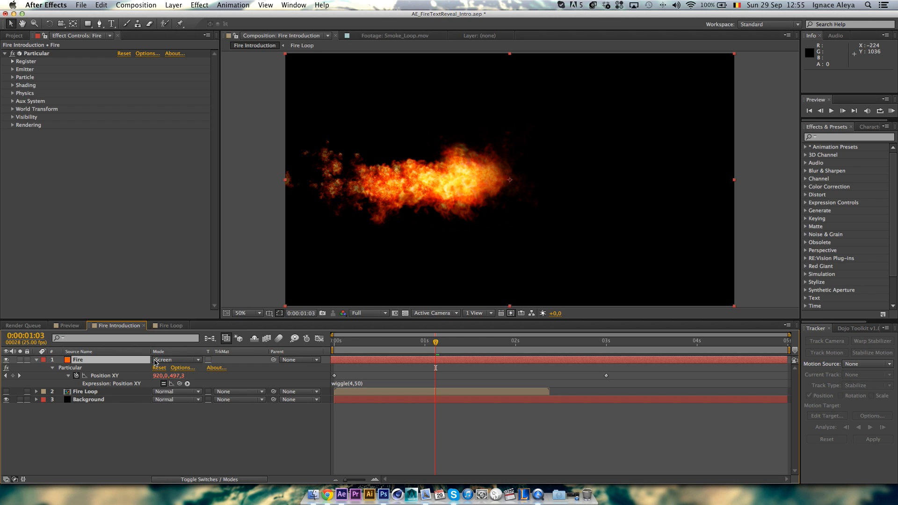
pyautogui.click(176, 479)
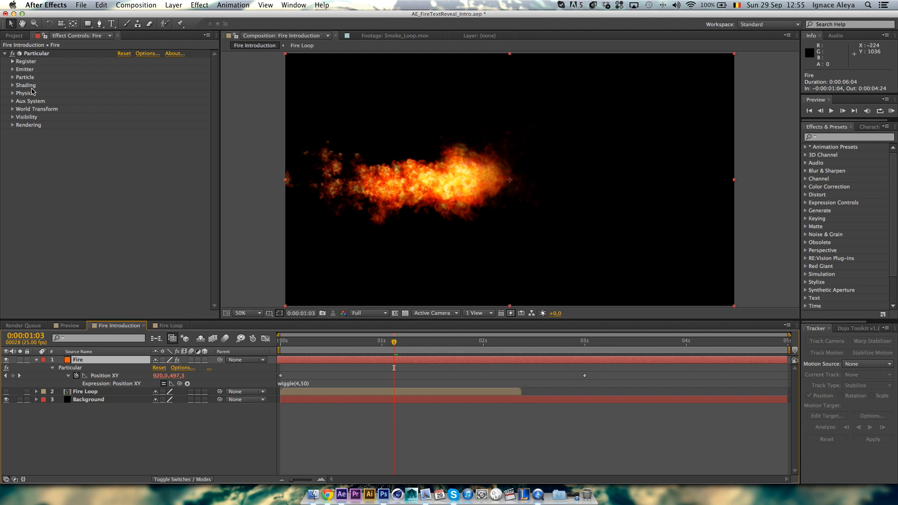
# Add a Fast Blur effect to the Fire layer with Blurriness set to 2.
pyautogui.click(5, 54)
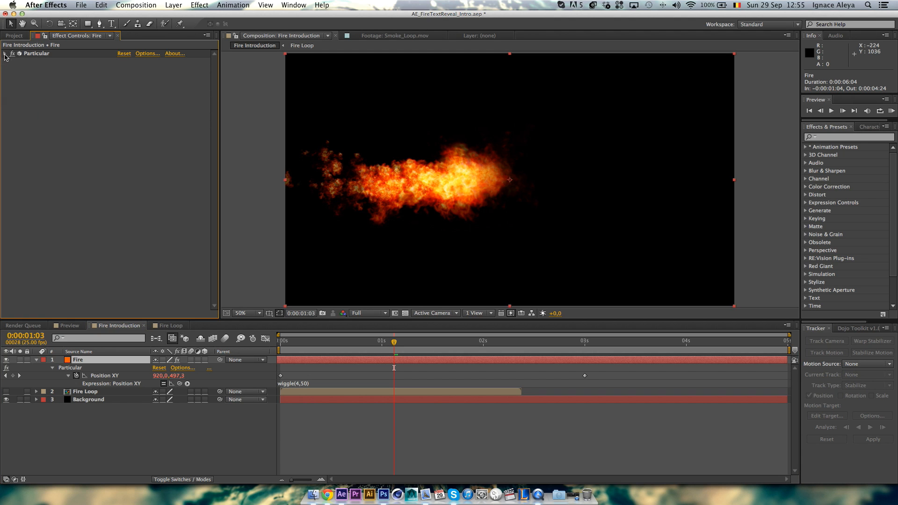
pyautogui.click(200, 5)
pyautogui.moveTo(220, 66)
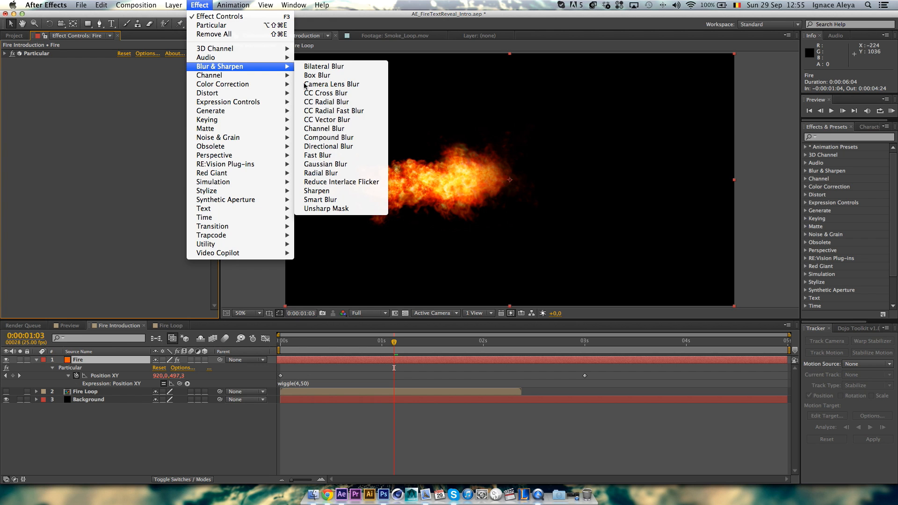
pyautogui.click(317, 156)
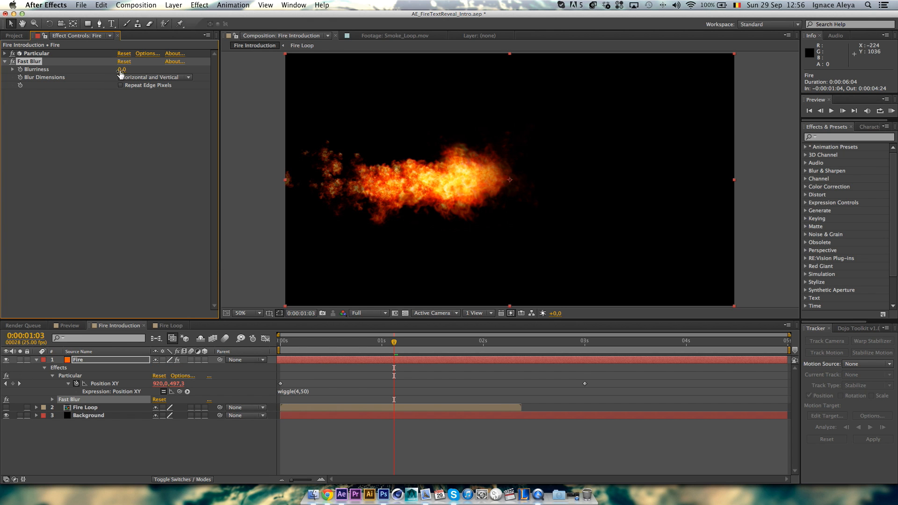
pyautogui.click(121, 69)
pyautogui.press('Return')
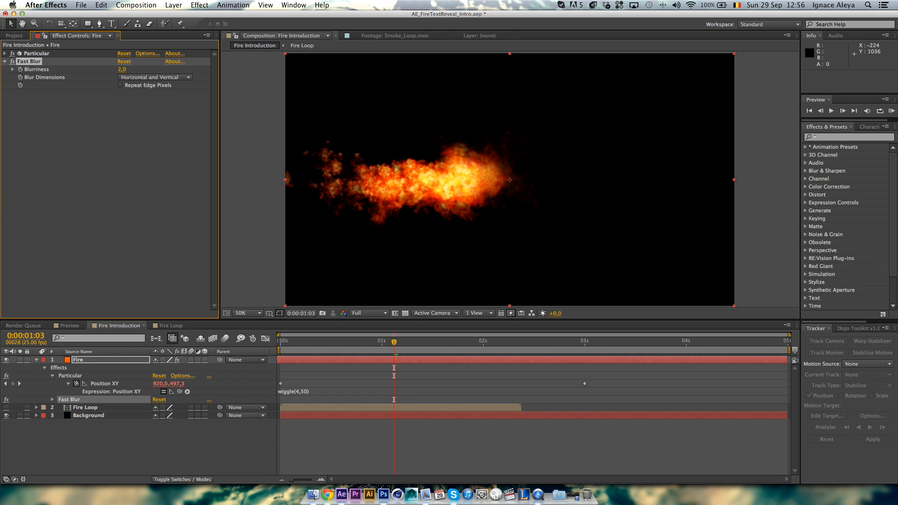
# Add a Glow effect to the Fire layer with Glow Threshold 90% and Glow Radius 25.
pyautogui.click(199, 5)
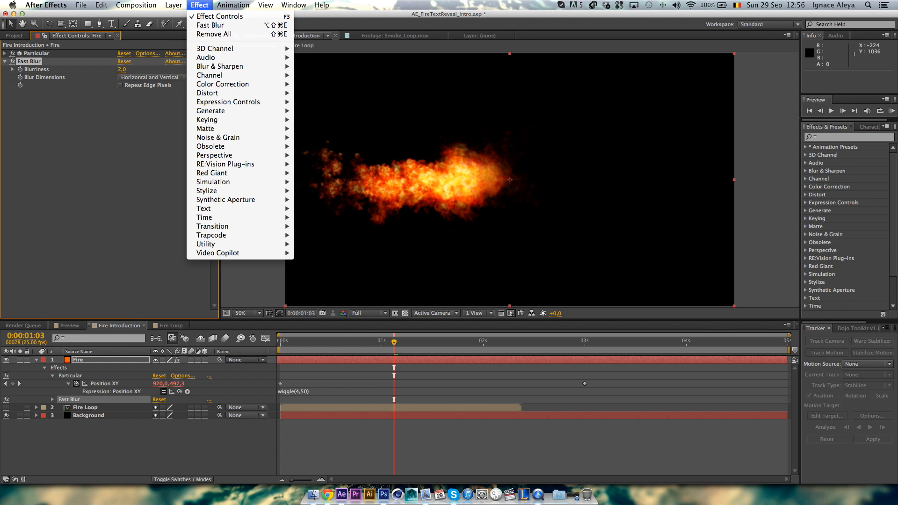
pyautogui.moveTo(220, 192)
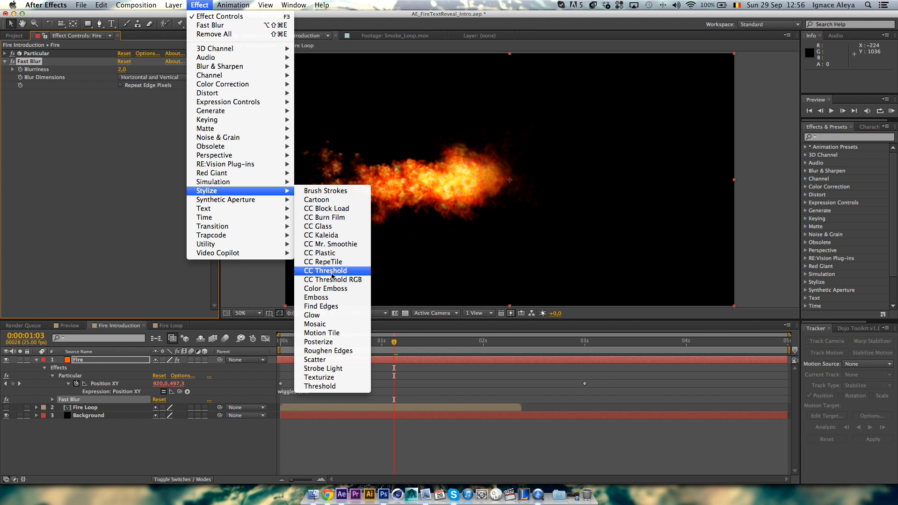
pyautogui.click(317, 316)
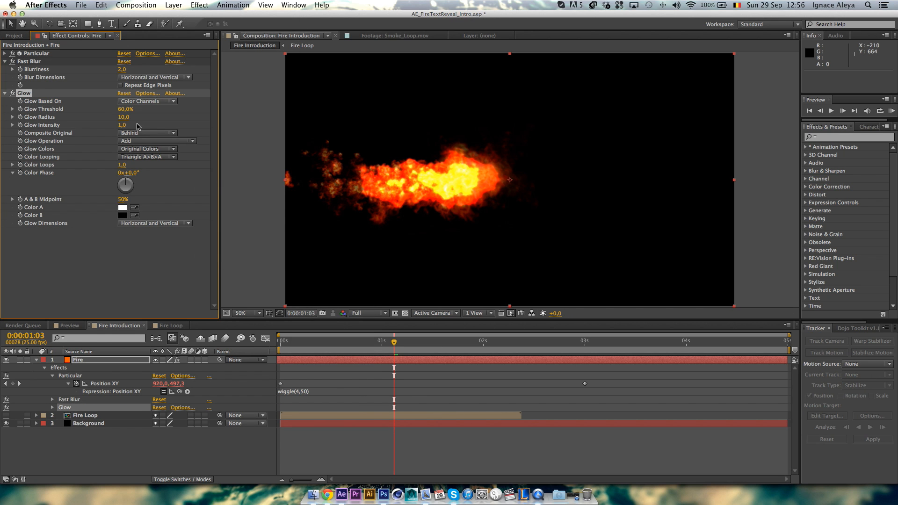
pyautogui.click(123, 110)
pyautogui.press('Tab')
pyautogui.write('2')
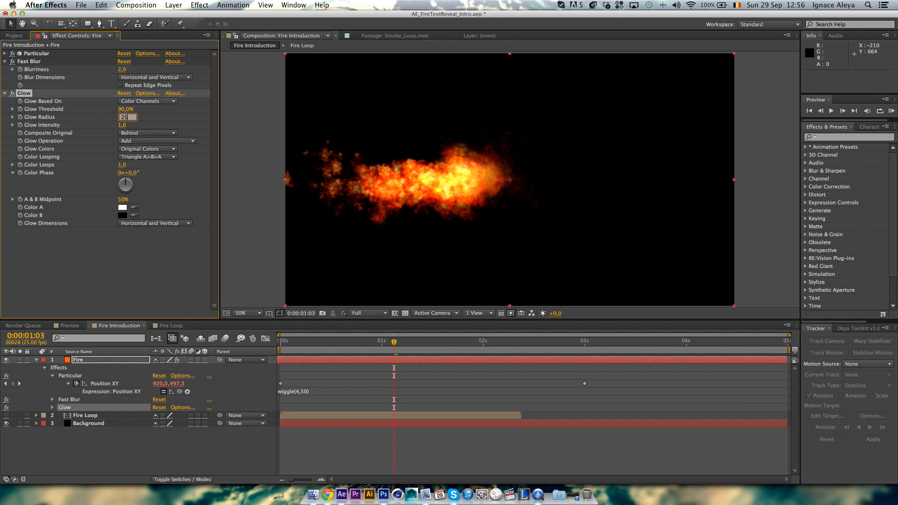
pyautogui.press('Tab')
# Rename the Glow effect on the Fire layer to Glow 1.
pyautogui.click(25, 95)
pyautogui.press('Return')
pyautogui.write('C')
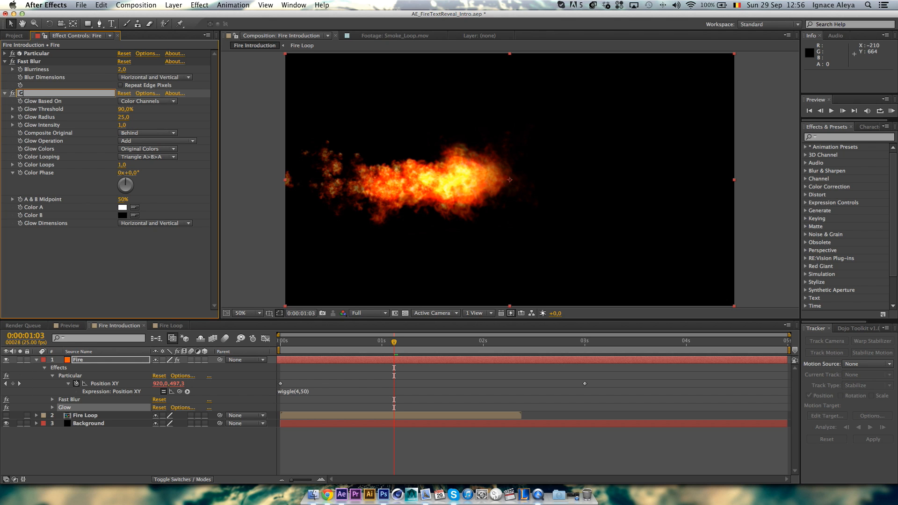
pyautogui.write(' 1')
pyautogui.press('Return')
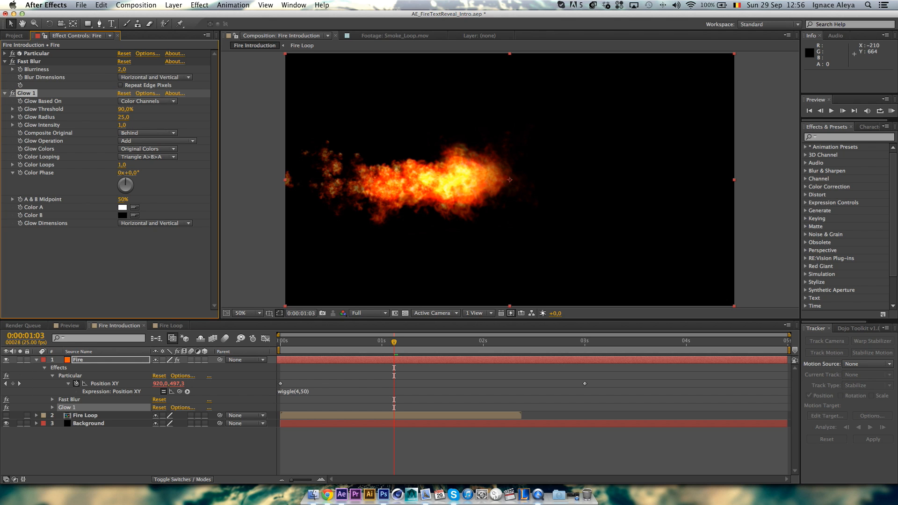
# Collapse the Glow 1 and Fast Blur settings on the Fire layer and duplicate the Glow 1 effect.
pyautogui.click(4, 93)
pyautogui.click(5, 61)
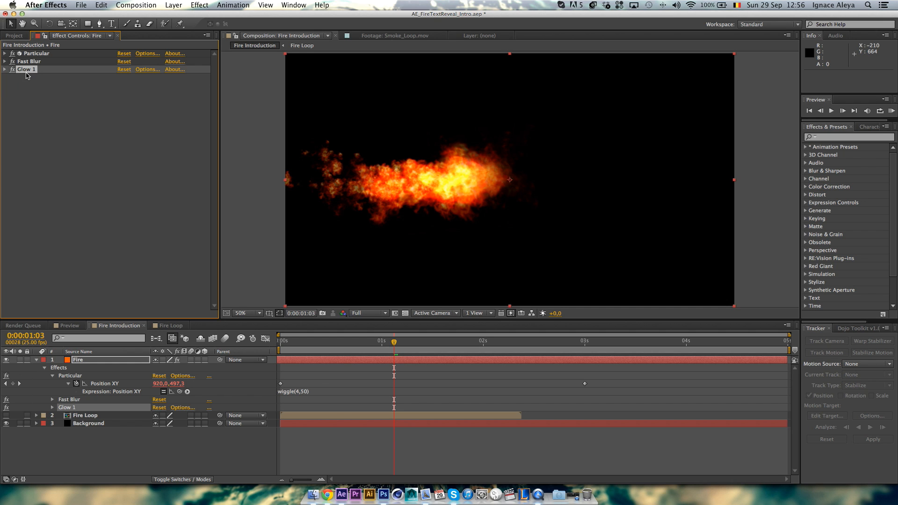
pyautogui.press('super+d')
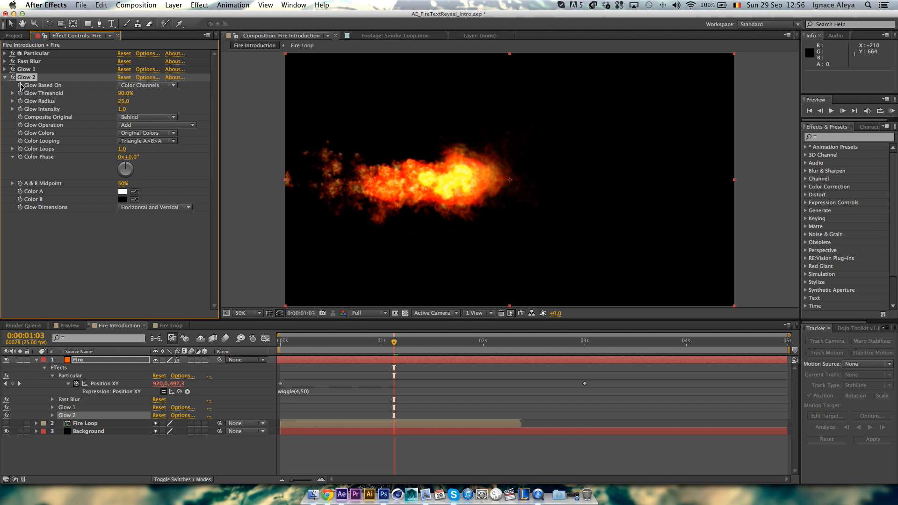
# Set the Glow 2 effect's Glow Threshold to 80% and Glow Radius to 250.
pyautogui.click(124, 95)
pyautogui.write('80')
pyautogui.press('Return')
pyautogui.click(124, 102)
pyautogui.write('2')
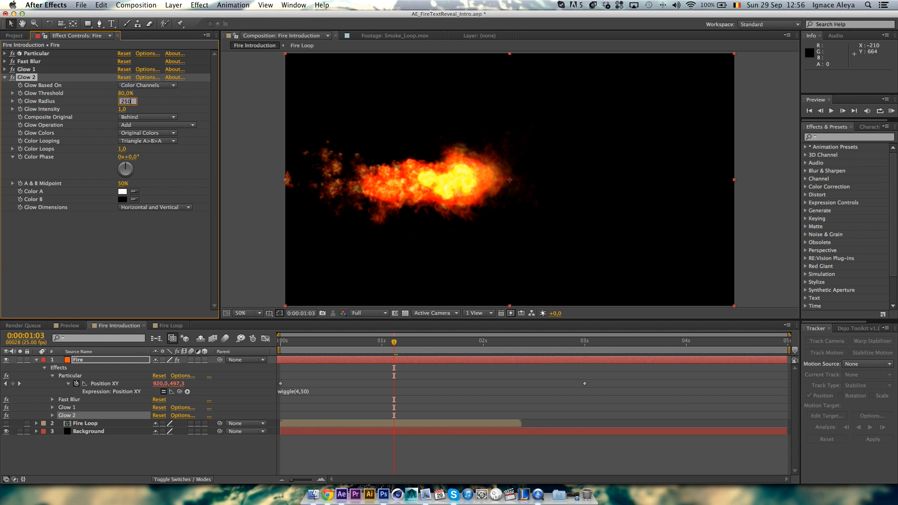
pyautogui.press('Return')
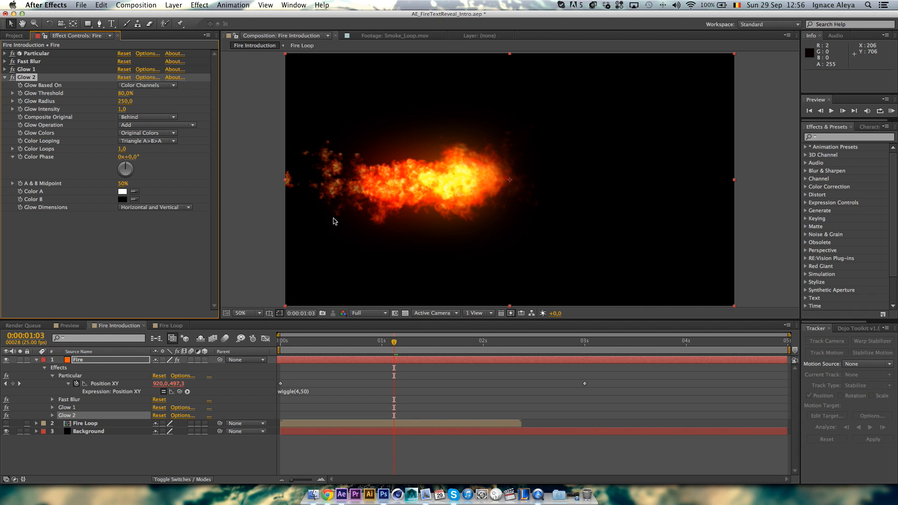
# At 0:00:01:23, set the particle Life in the Fire layer's Particular effect to 1,5 seconds.
pyautogui.moveTo(400, 343); pyautogui.dragTo(476, 348)
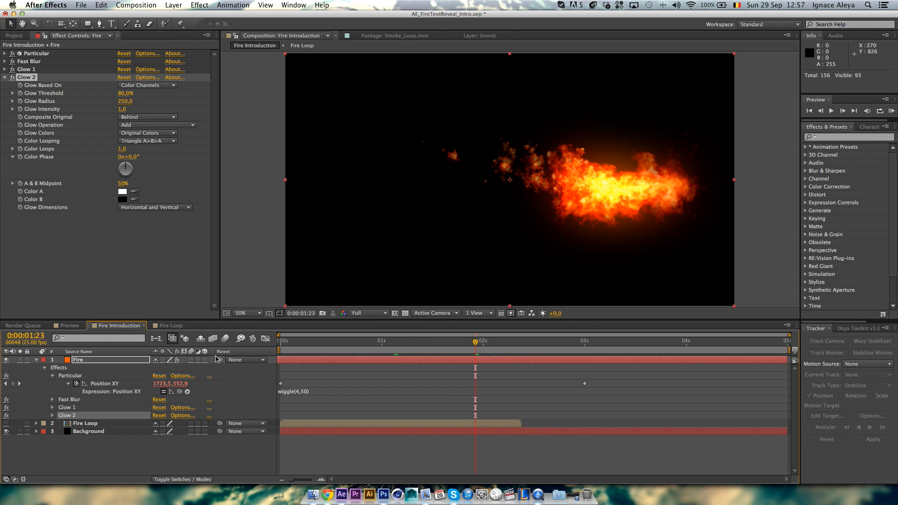
pyautogui.click(131, 361)
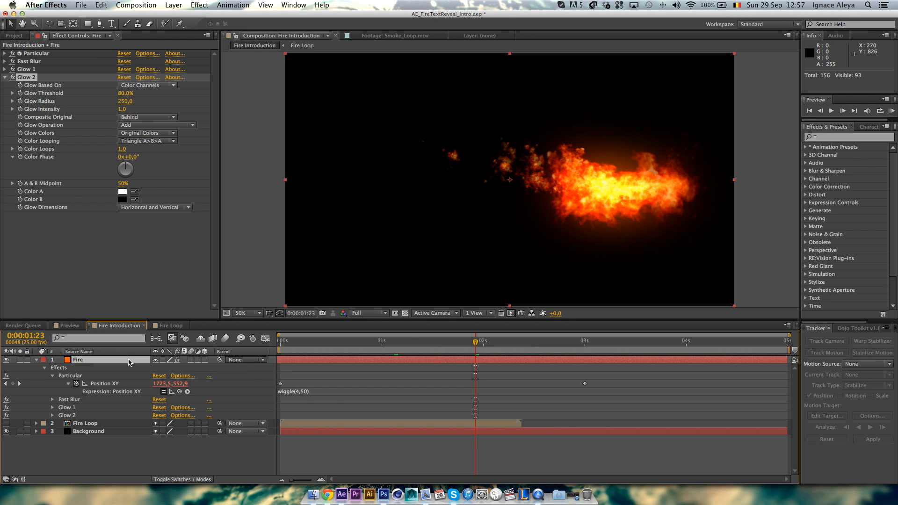
pyautogui.click(4, 78)
pyautogui.click(4, 53)
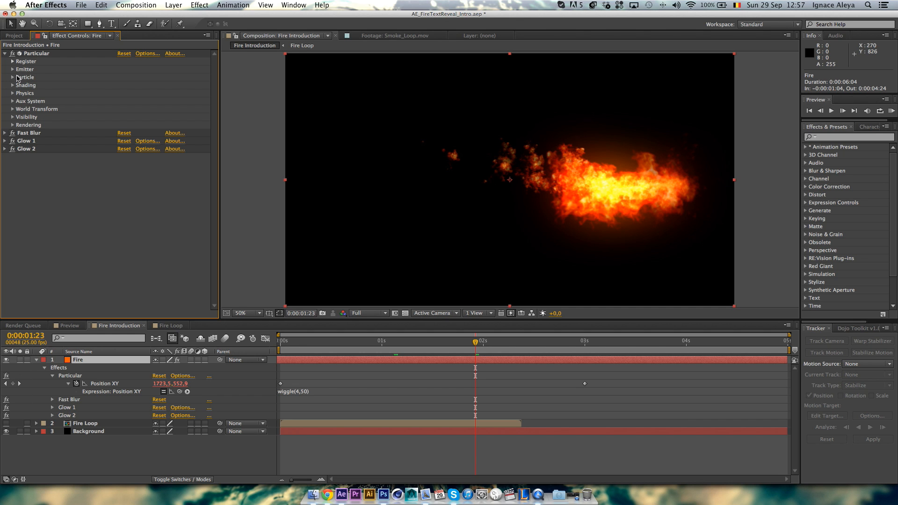
pyautogui.click(13, 77)
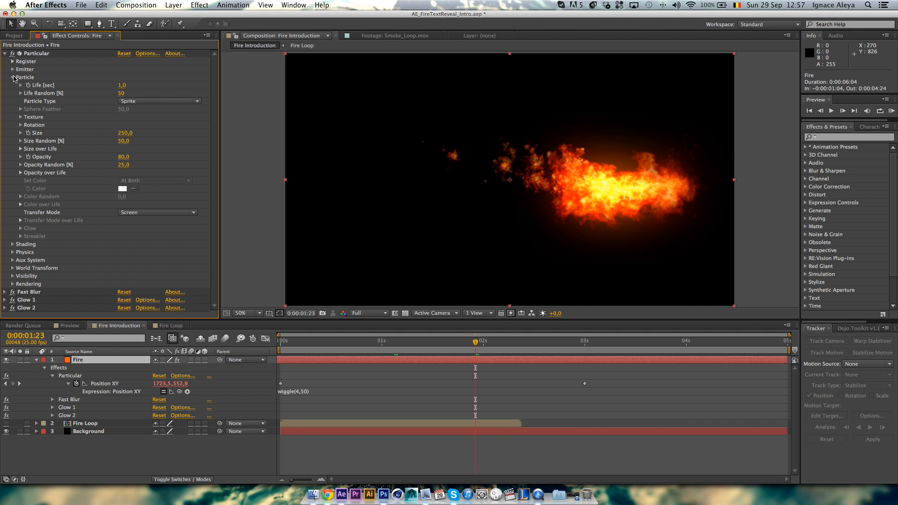
pyautogui.click(122, 85)
pyautogui.write('1,5')
pyautogui.press('Return')
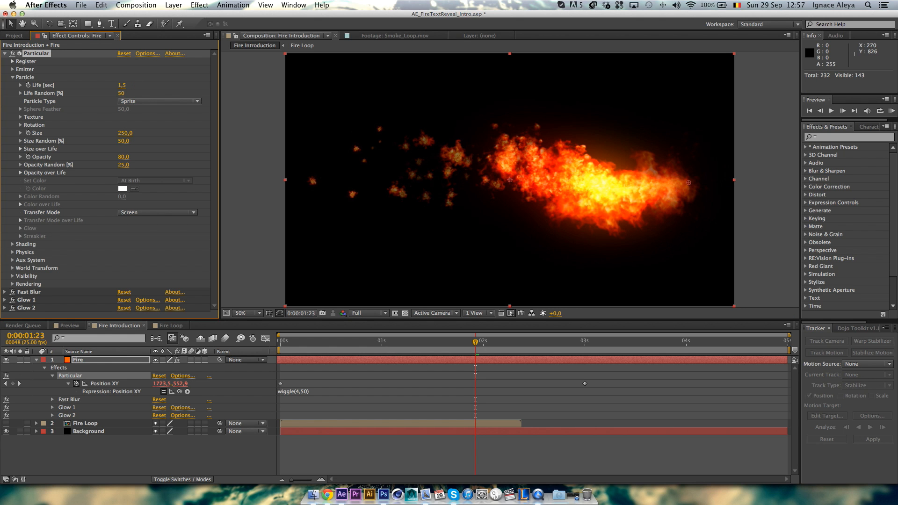
# Try a particle Size of 150 in the Fire layer's Particular effect.
pyautogui.click(125, 133)
pyautogui.write('150')
pyautogui.press('Return')
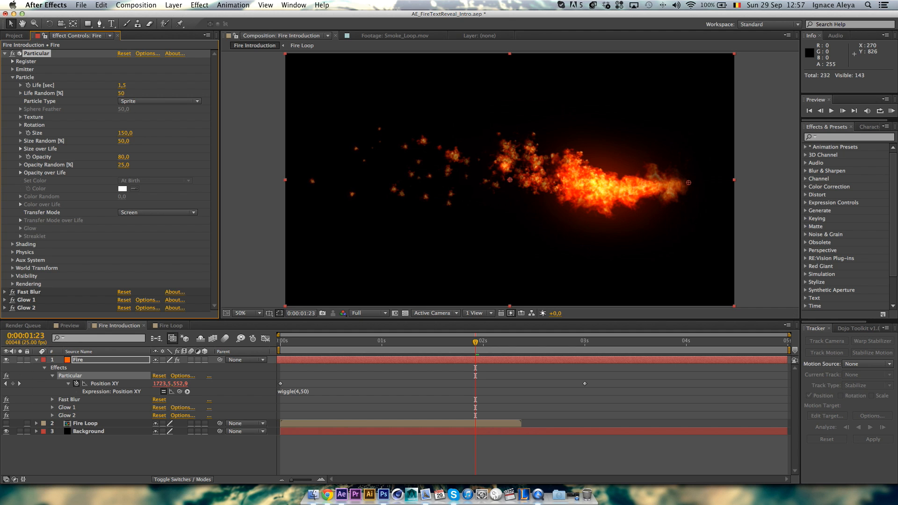
# Set the particle Size in the Fire layer's Particular effect to 200.
pyautogui.click(125, 134)
pyautogui.write('200')
pyautogui.press('Return')
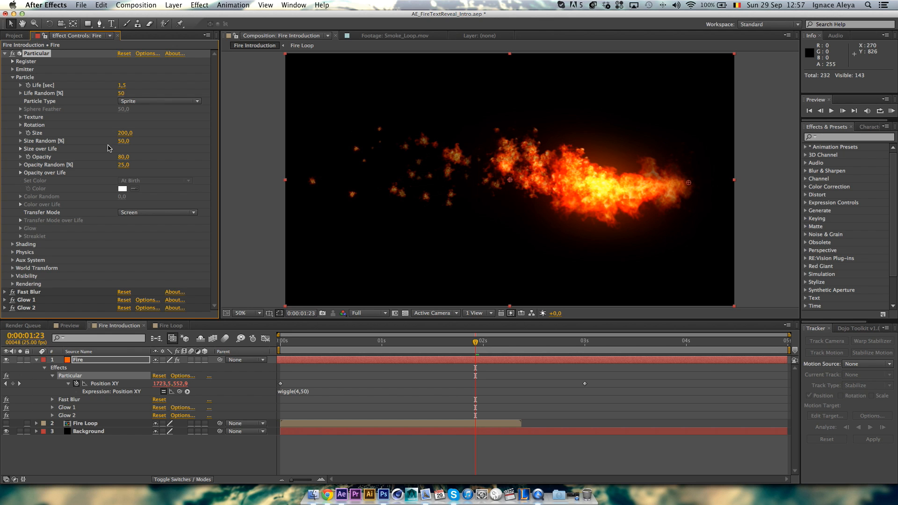
# Set the Fire layer's particle Life Random to 25% and run a RAM preview of the composition.
pyautogui.click(122, 93)
pyautogui.write('25')
pyautogui.press('Return')
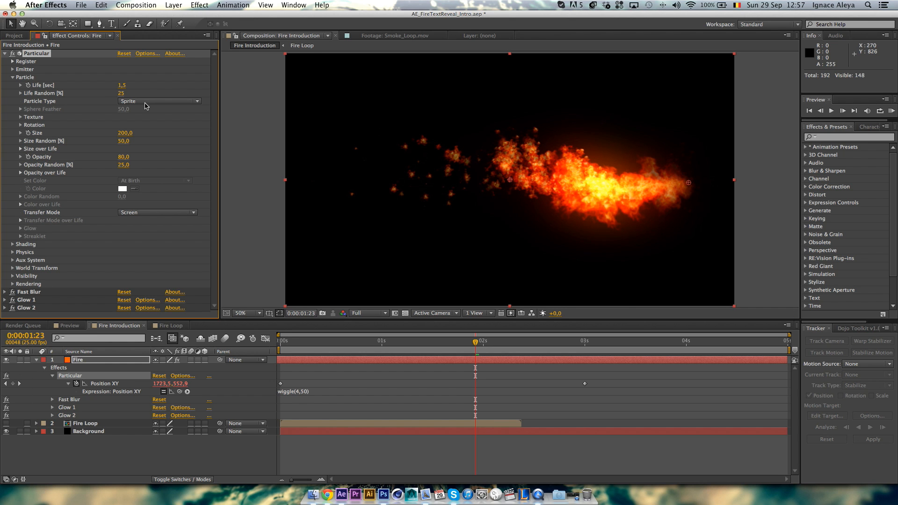
pyautogui.press('KP_0')
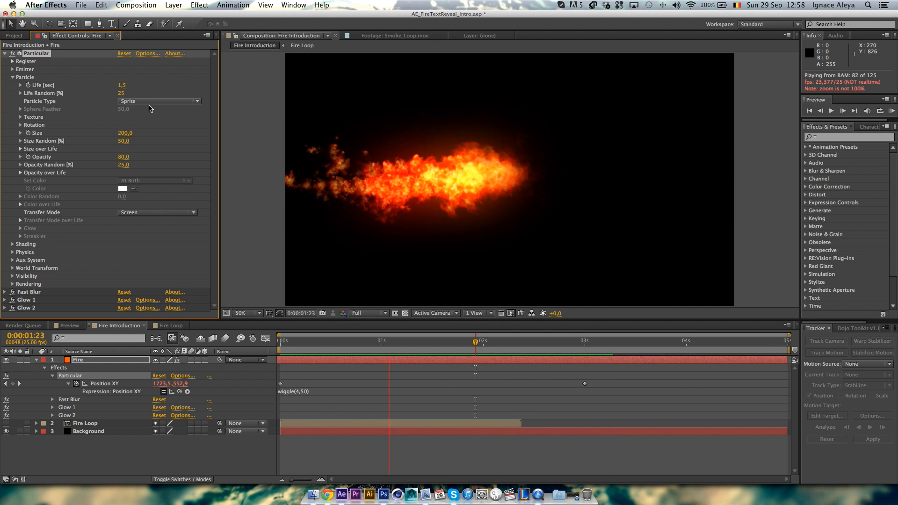
pyautogui.press('space')
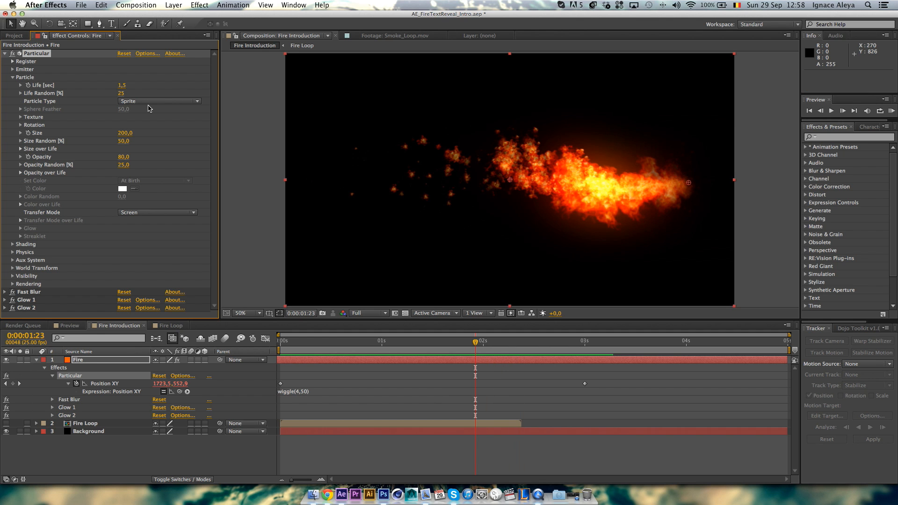
# Set the emitter Velocity in the Fire layer's Particular effect to 50 and run a RAM preview.
pyautogui.click(12, 70)
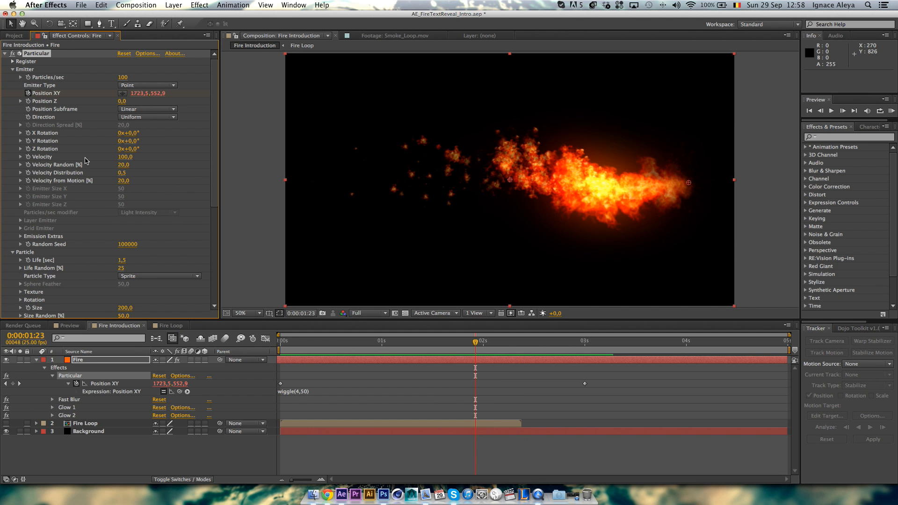
pyautogui.click(122, 157)
pyautogui.press('Return')
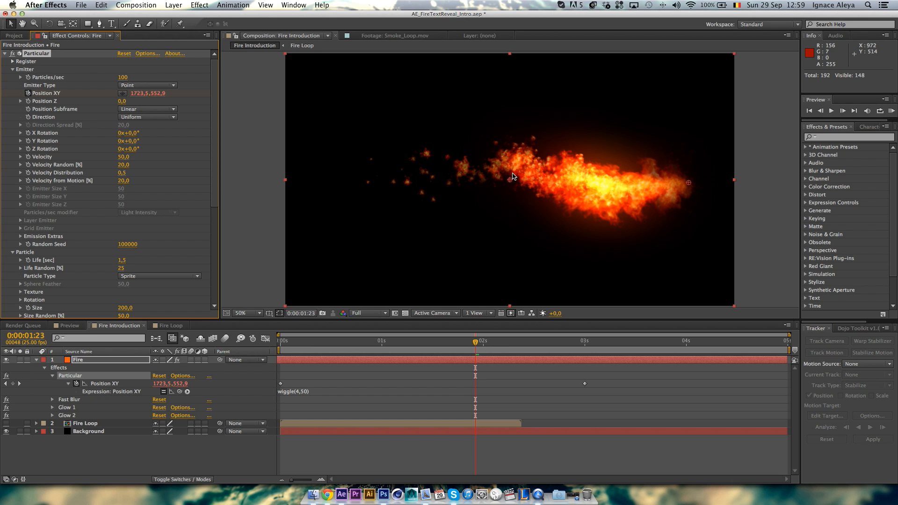
pyautogui.click(892, 111)
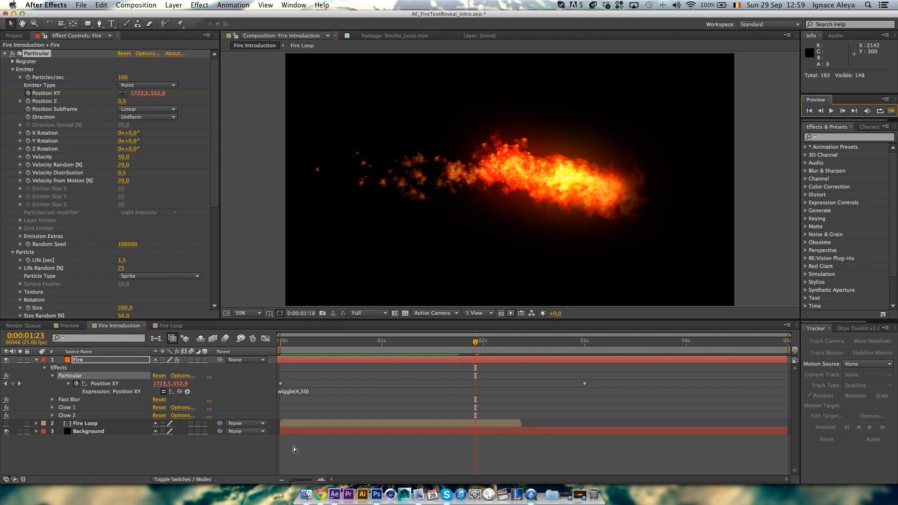
pyautogui.click(893, 111)
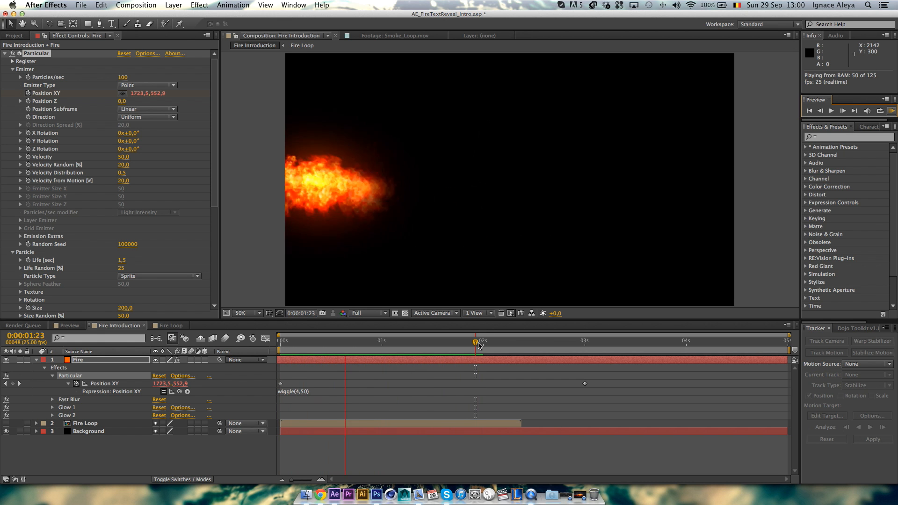
pyautogui.press('space')
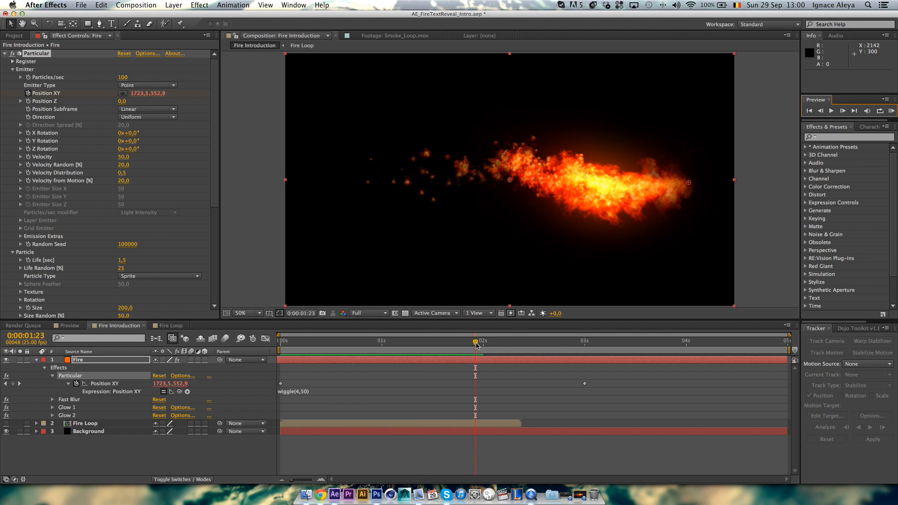
# Duplicate the Fire layer and hide the original Fire layer beneath the copy.
pyautogui.click(85, 361)
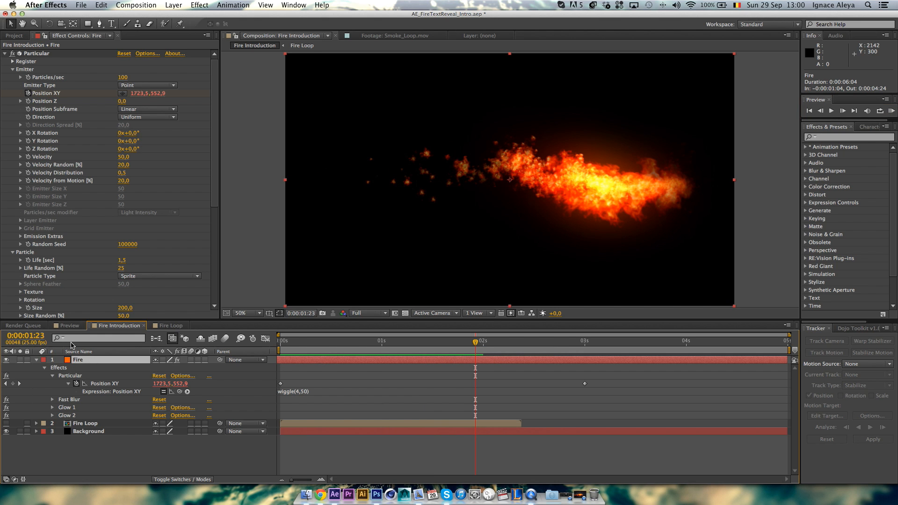
pyautogui.click(102, 5)
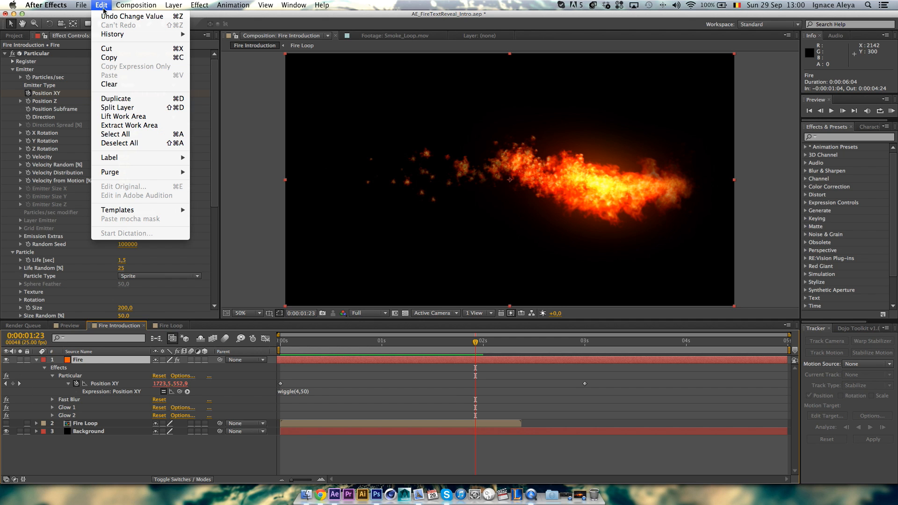
pyautogui.click(117, 100)
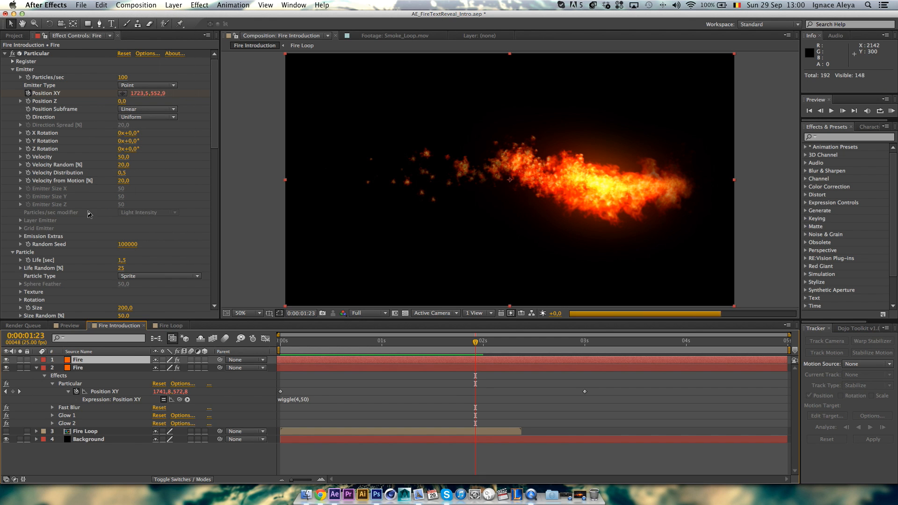
pyautogui.click(37, 367)
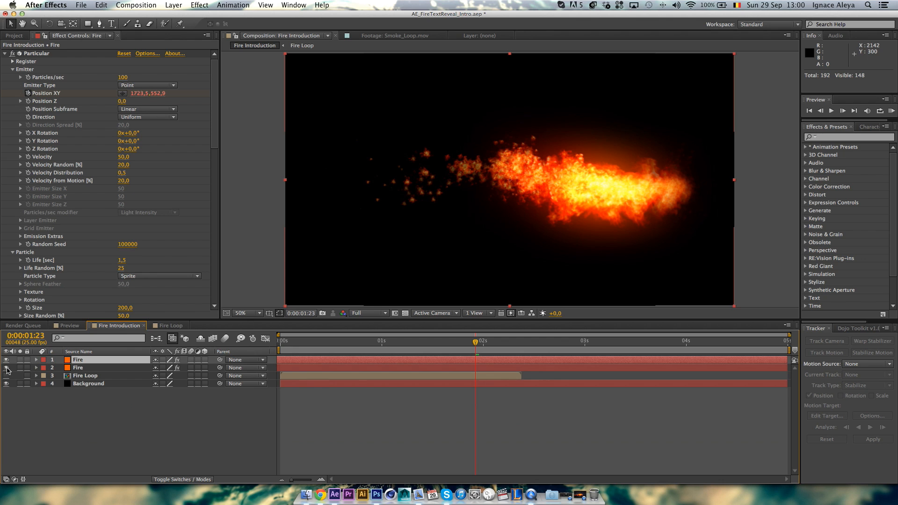
pyautogui.click(7, 368)
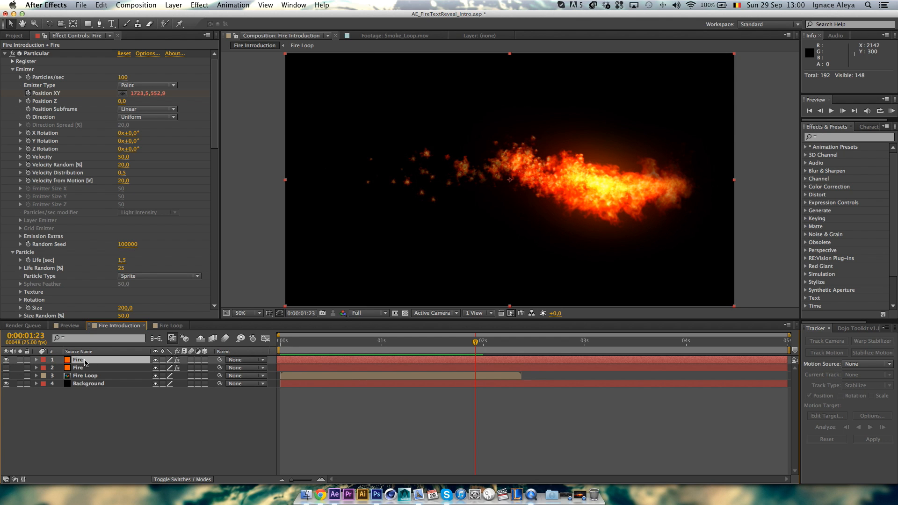
# Rename the duplicated Fire layer as Fire Particles.
pyautogui.press('Return')
pyautogui.write('Fir')
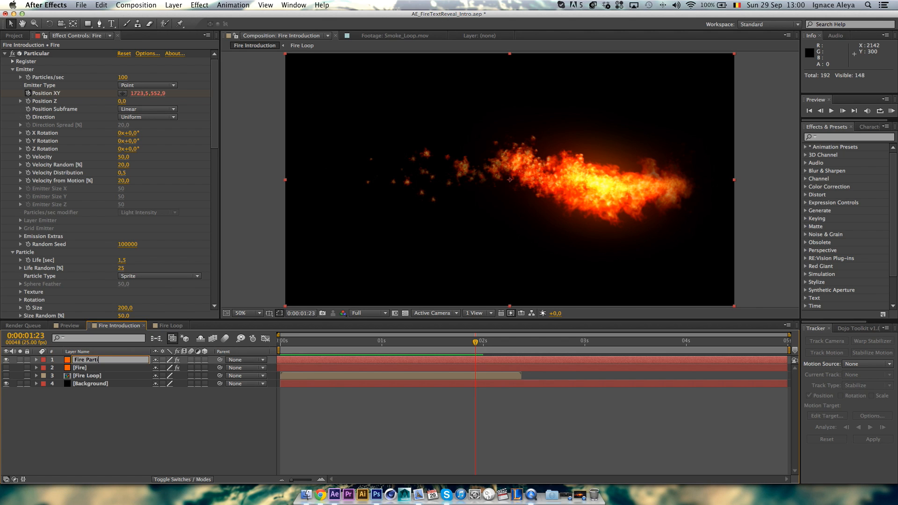
pyautogui.press('Return')
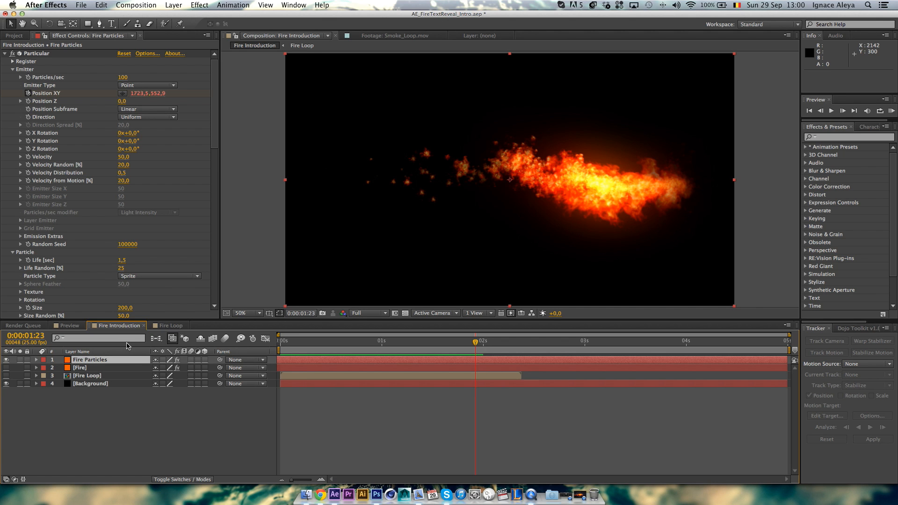
# Set the emitter's Particles/sec on the Fire Particles layer to 300.
pyautogui.click(123, 78)
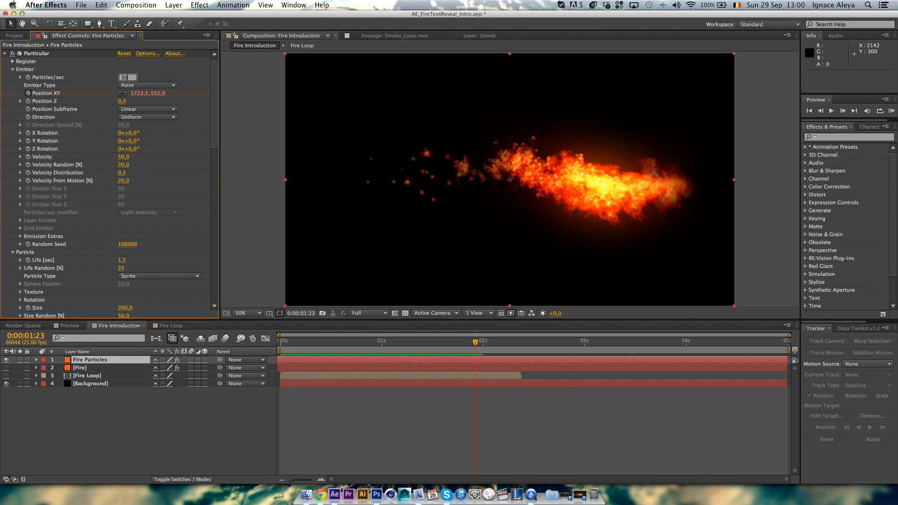
pyautogui.write('300')
pyautogui.press('Return')
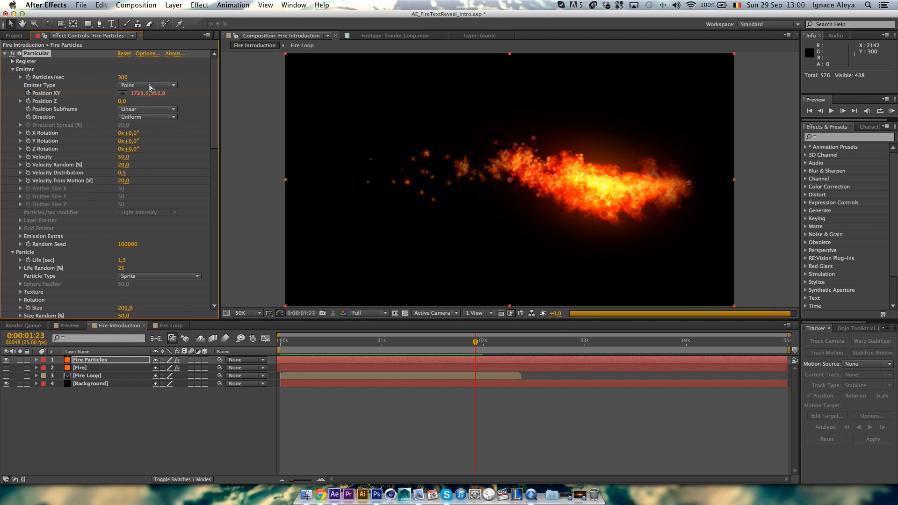
# Change the Fire Particles layer's Emitter Type to Box and set Emitter Size Y to 250.
pyautogui.click(149, 85)
pyautogui.click(150, 104)
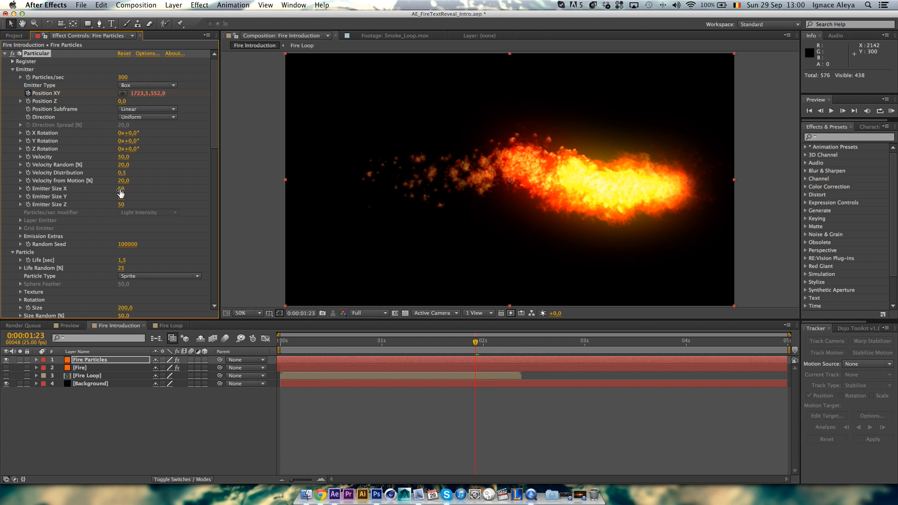
pyautogui.click(120, 197)
pyautogui.write('250')
pyautogui.press('Return')
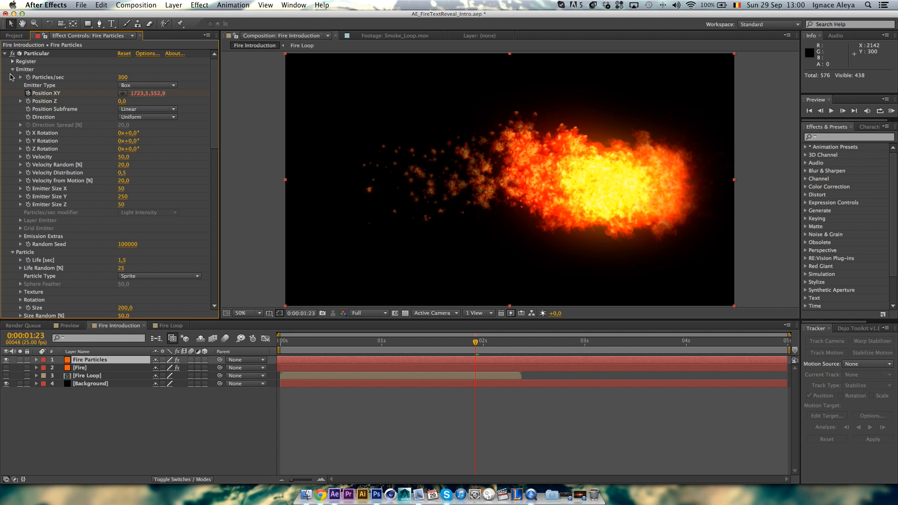
# Change the Fire Particles layer's Particle Type to Sphere and set the particle Size to 2.
pyautogui.click(13, 70)
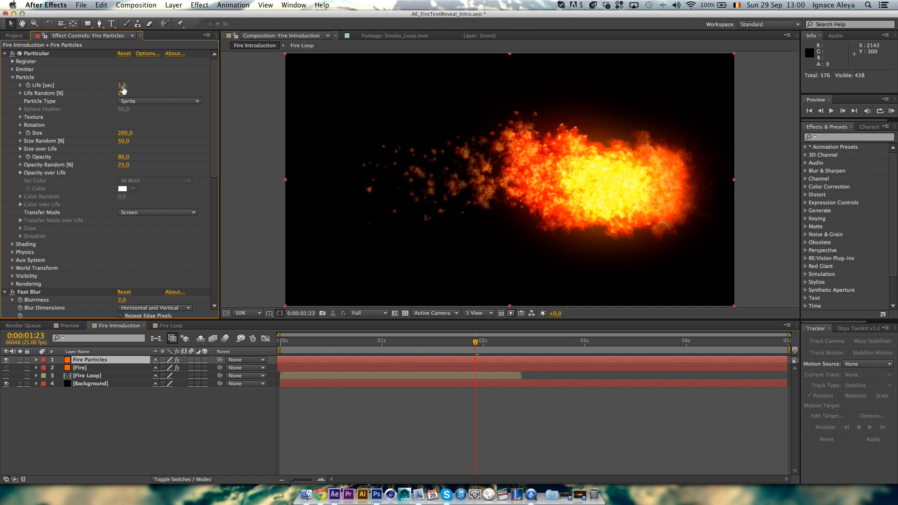
pyautogui.click(134, 102)
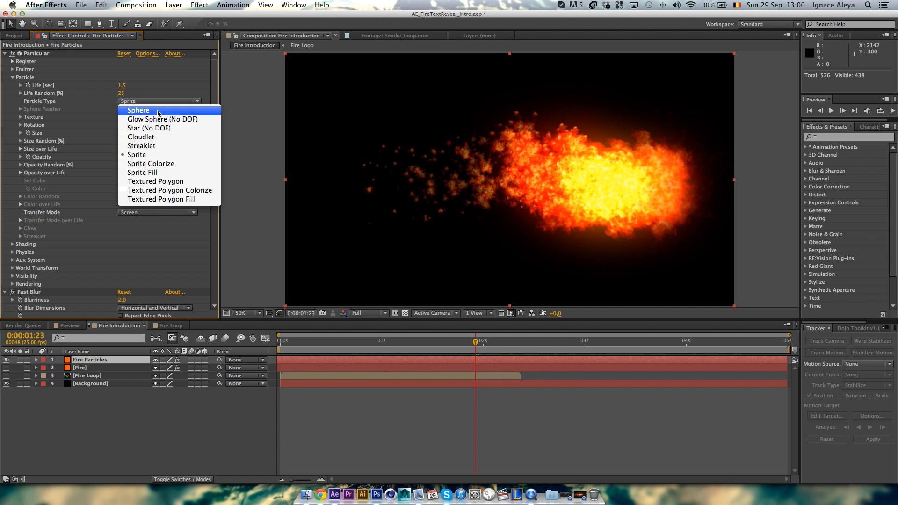
pyautogui.click(156, 113)
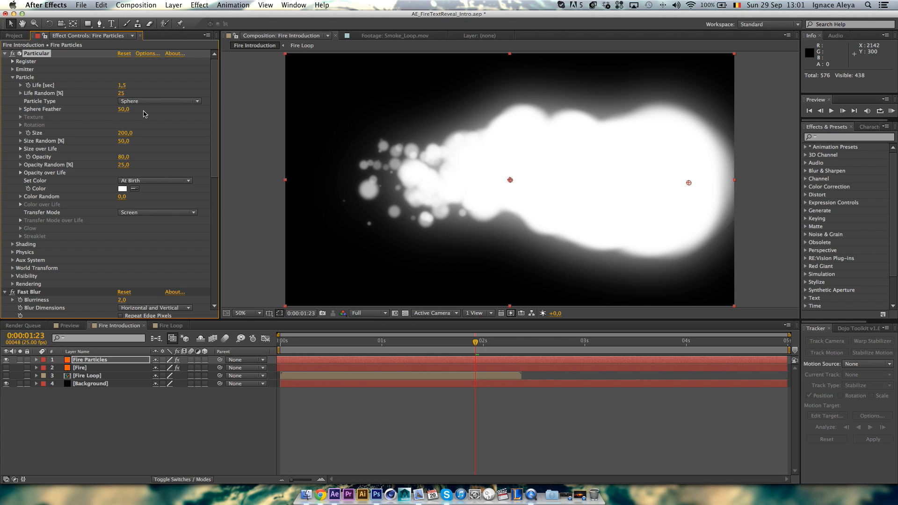
pyautogui.click(124, 135)
pyautogui.write('2')
pyautogui.press('Return')
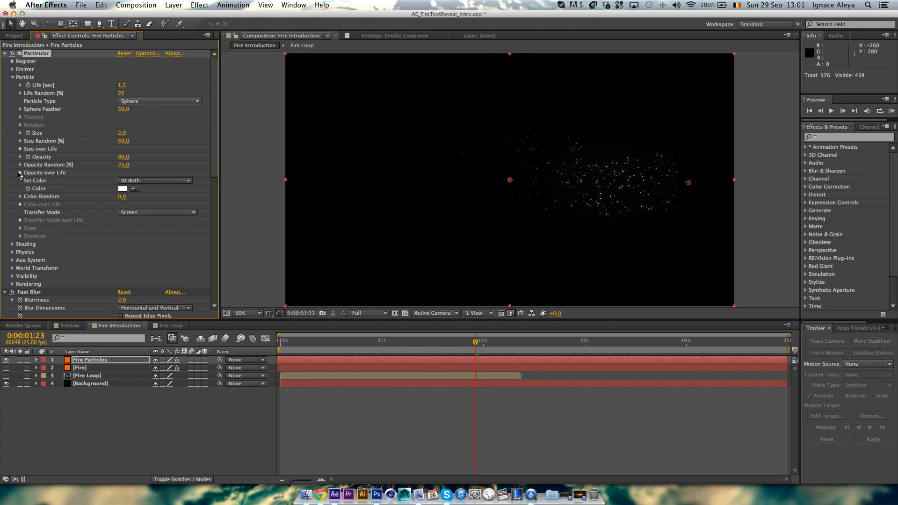
# Set the Fire Particles' Set Color option to Over Life and load the white-cyan-blue gradient preset for Color over Life.
pyautogui.click(134, 182)
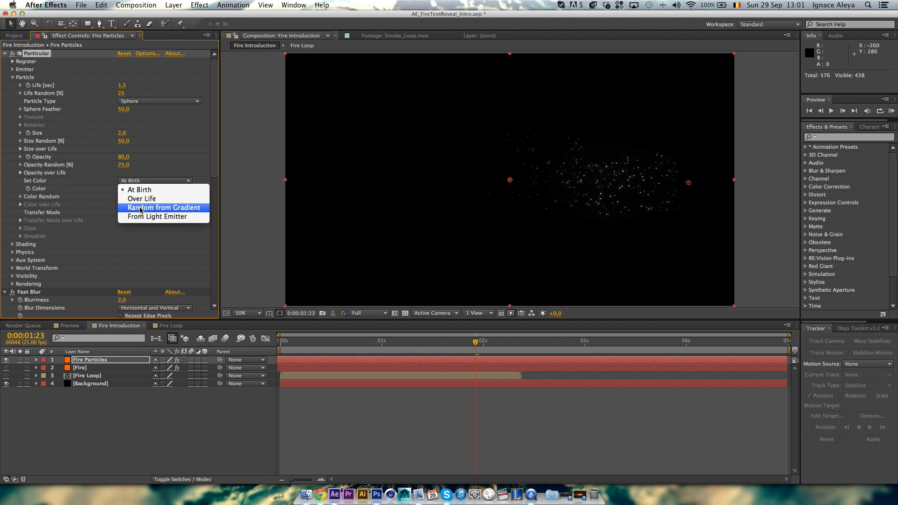
pyautogui.click(144, 200)
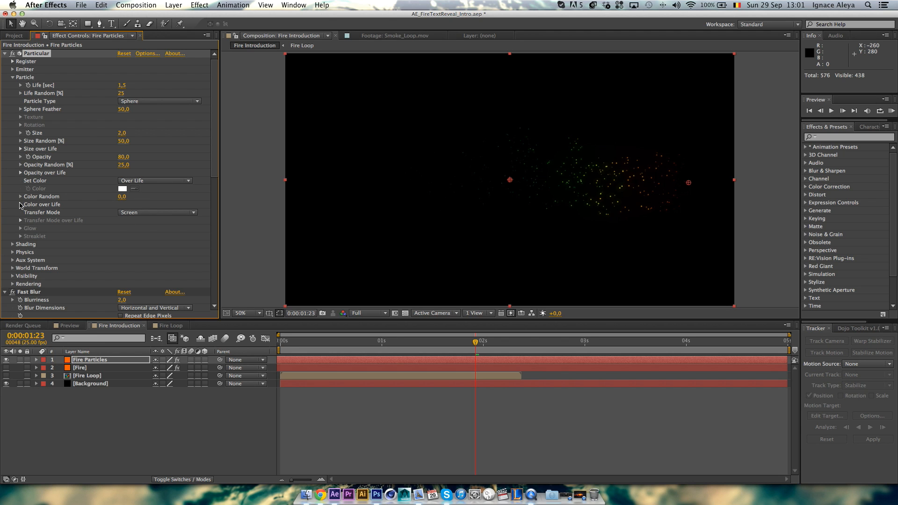
pyautogui.click(20, 205)
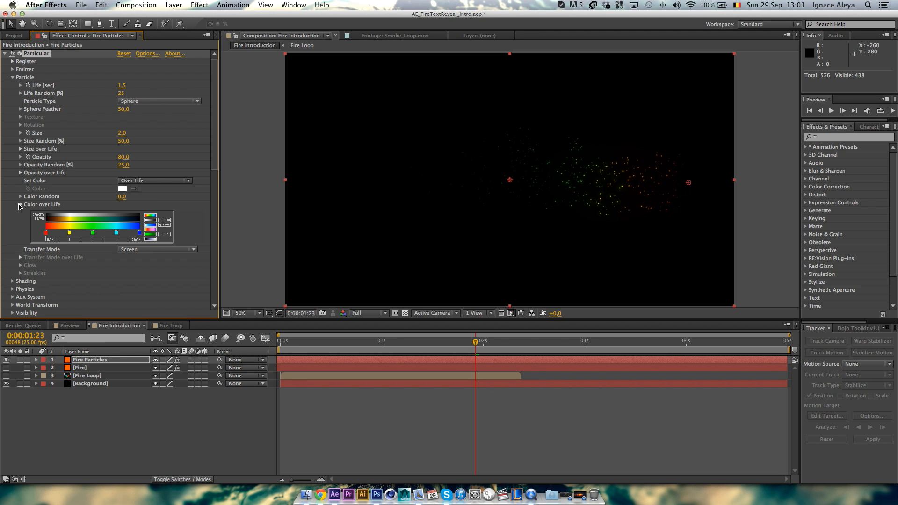
pyautogui.click(149, 225)
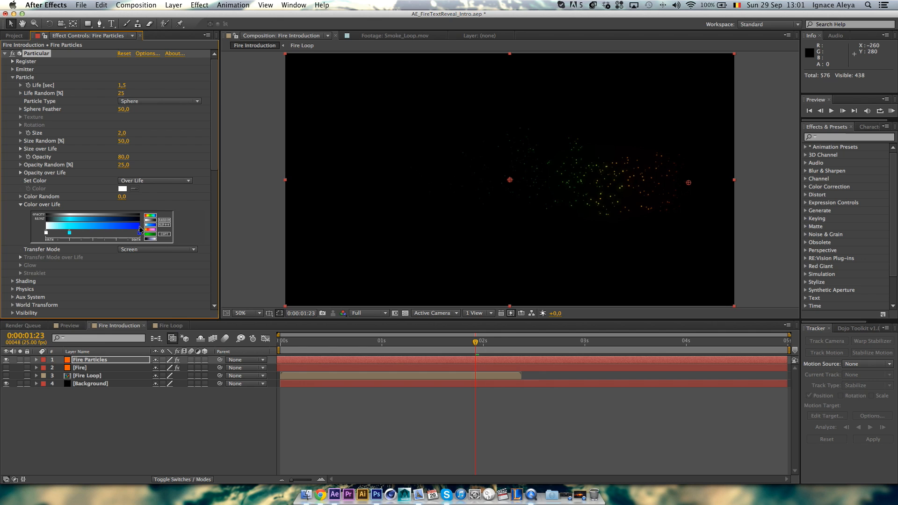
# Change the white birth color stop of the Color over Life gradient to the warm off-white FFF3E3.
pyautogui.doubleClick(46, 233)
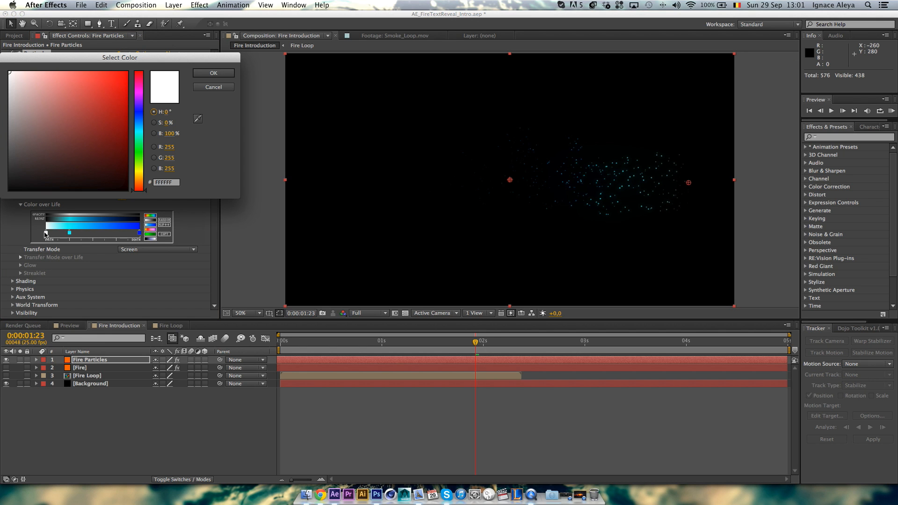
pyautogui.click(138, 179)
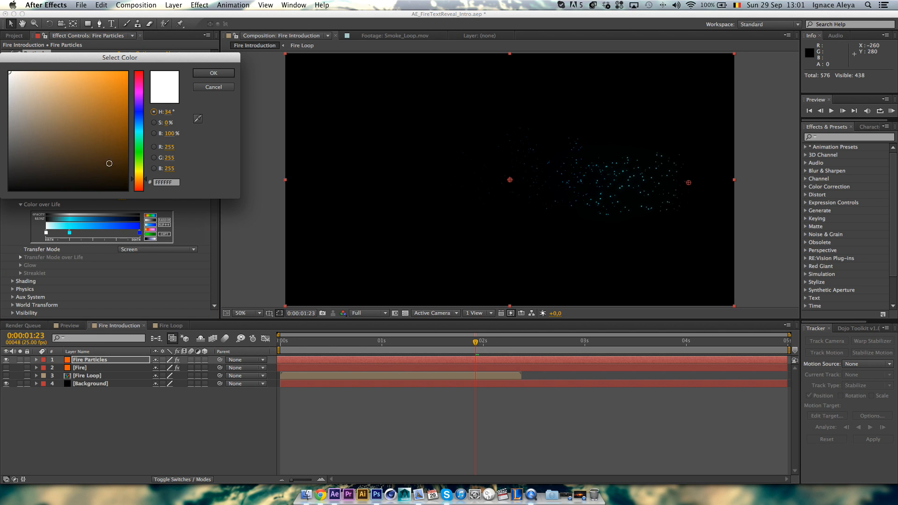
pyautogui.moveTo(31, 74); pyautogui.dragTo(22, 63)
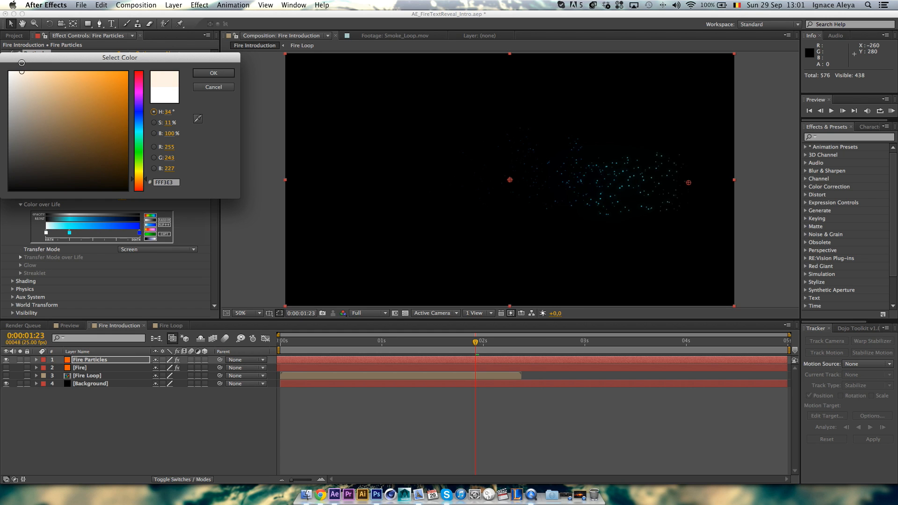
pyautogui.click(206, 75)
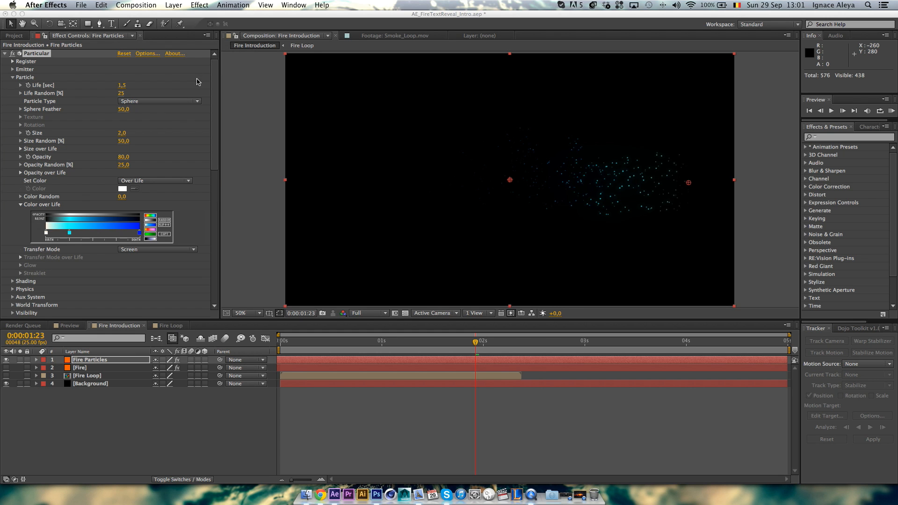
# Recolor the Color over Life gradient's cyan middle stop to orange F0990D and its blue end stop to orange-red.
pyautogui.doubleClick(69, 233)
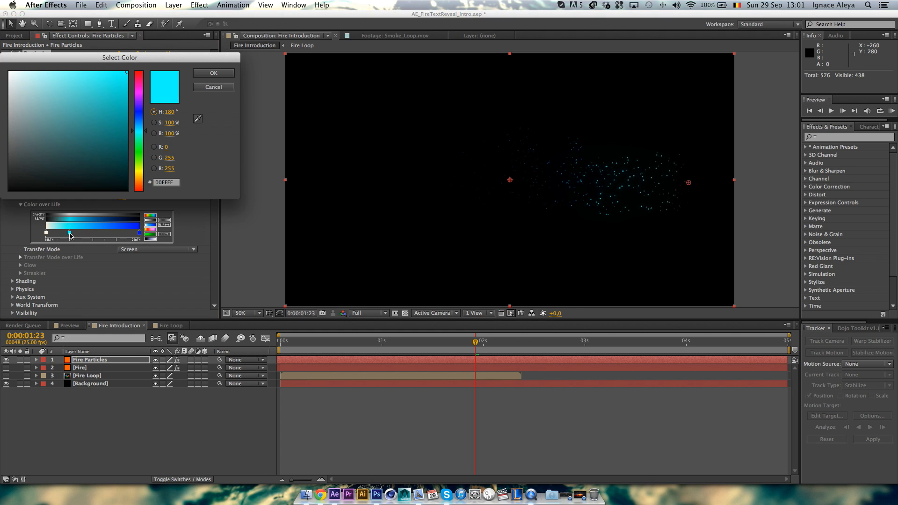
pyautogui.click(139, 179)
pyautogui.moveTo(88, 104)
pyautogui.mouseDown()
pyautogui.moveTo(124, 62)
pyautogui.moveTo(112, 62)
pyautogui.moveTo(109, 84)
pyautogui.moveTo(120, 79)
pyautogui.mouseUp()
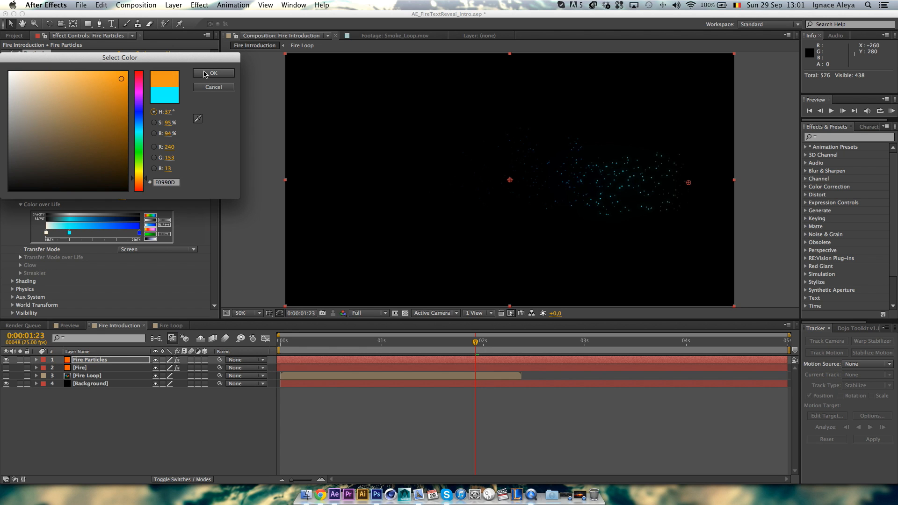
pyautogui.click(209, 74)
pyautogui.doubleClick(140, 232)
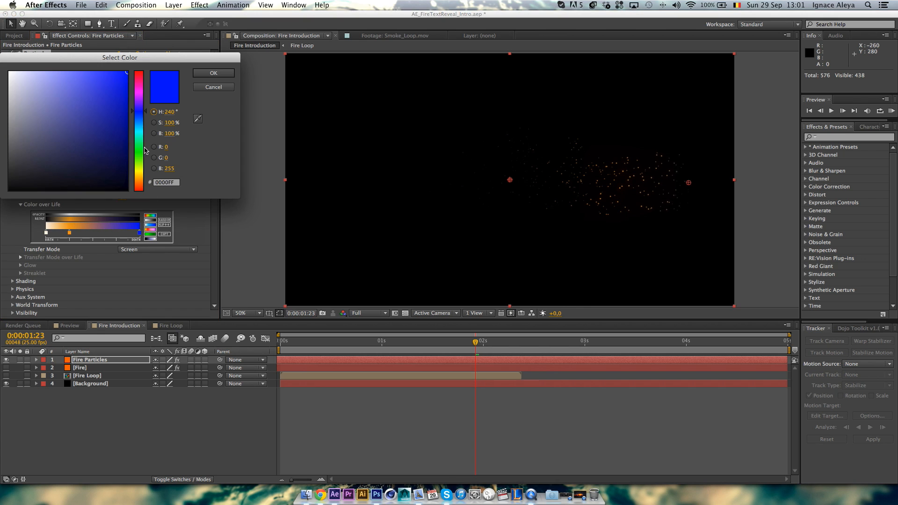
pyautogui.click(139, 187)
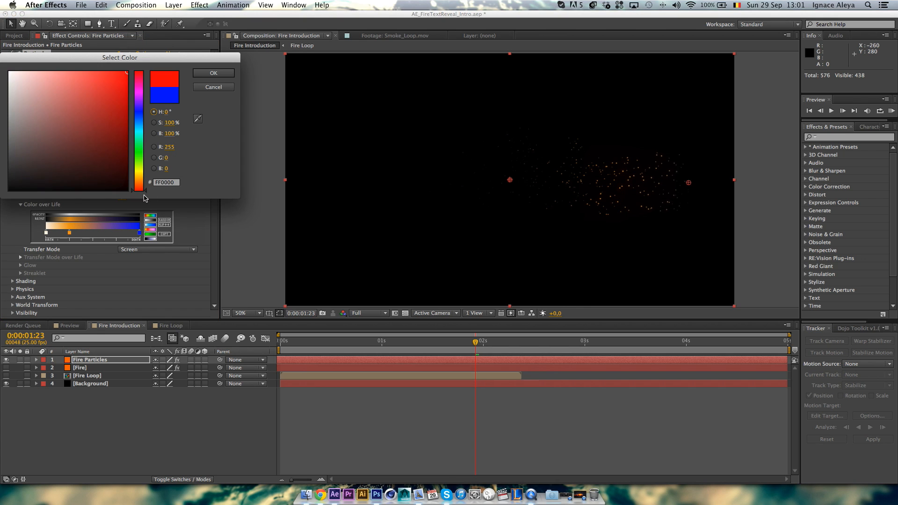
pyautogui.click(213, 73)
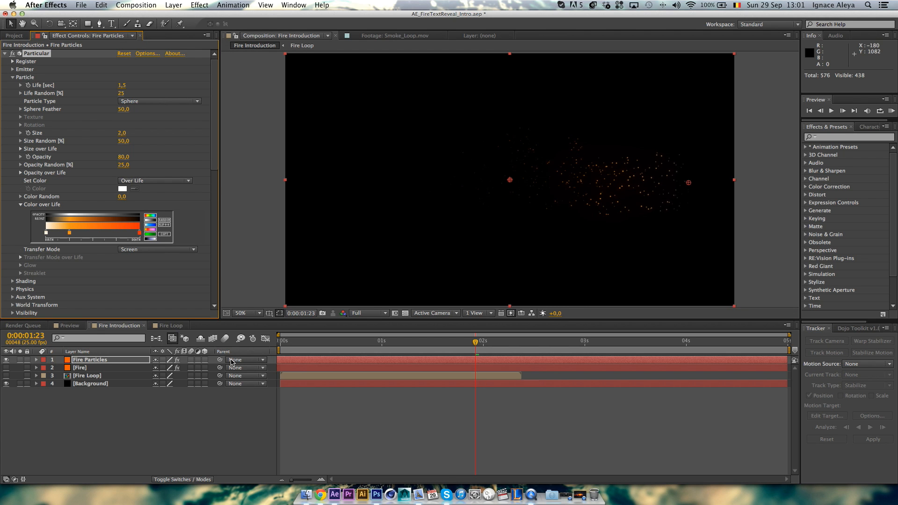
# Set the Fire Particles' Life Random to 100% and the emitter's Particles/sec to 200.
pyautogui.click(121, 93)
pyautogui.write('100')
pyautogui.press('Return')
pyautogui.click(13, 70)
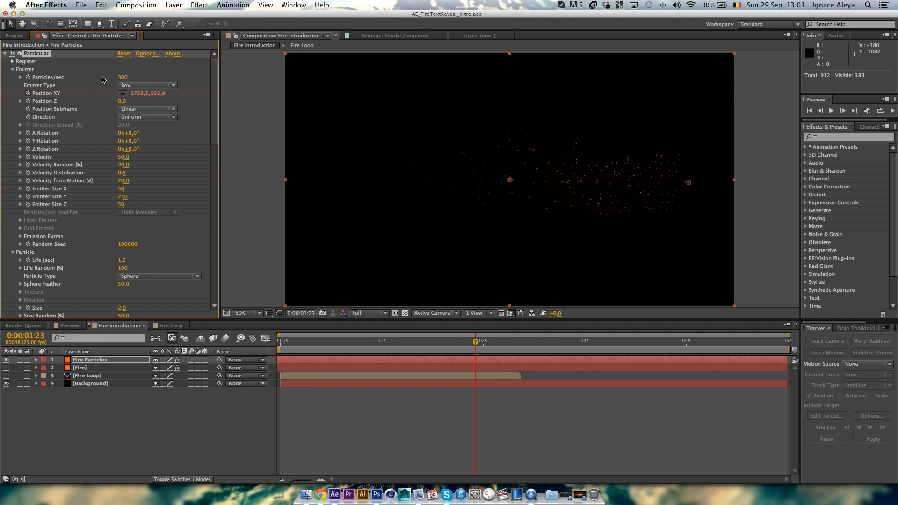
pyautogui.click(123, 78)
pyautogui.write('200')
pyautogui.press('Return')
pyautogui.click(14, 69)
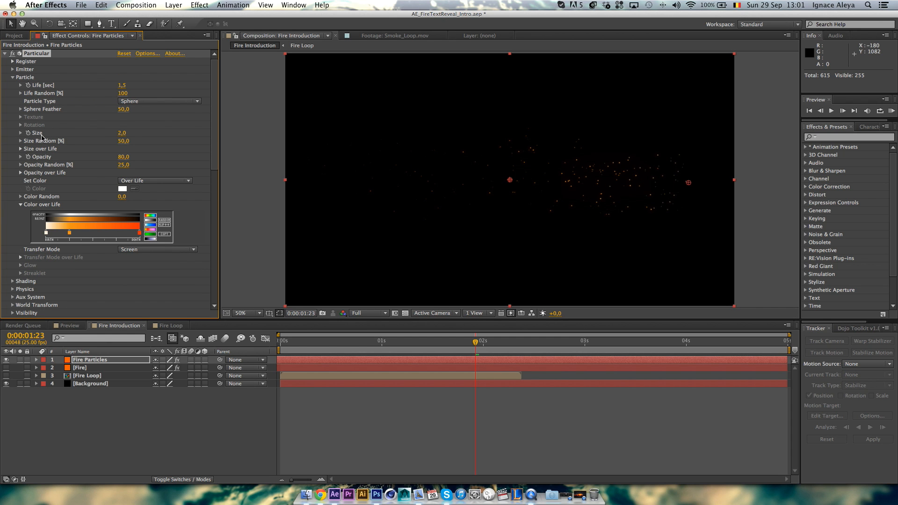
# Set the Size Random of the Fire Particles to 100%.
pyautogui.click(122, 142)
pyautogui.write('100')
pyautogui.press('Return')
# Collapse the Particular, Fast Blur and both Glow effects of Fire Particles, and make the Fire layer visible again.
pyautogui.click(13, 77)
pyautogui.click(5, 53)
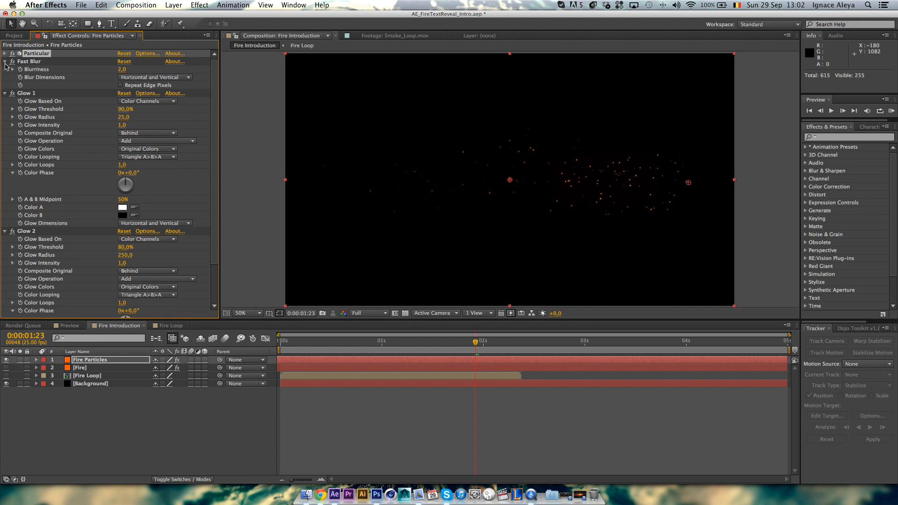
pyautogui.click(4, 61)
pyautogui.click(5, 69)
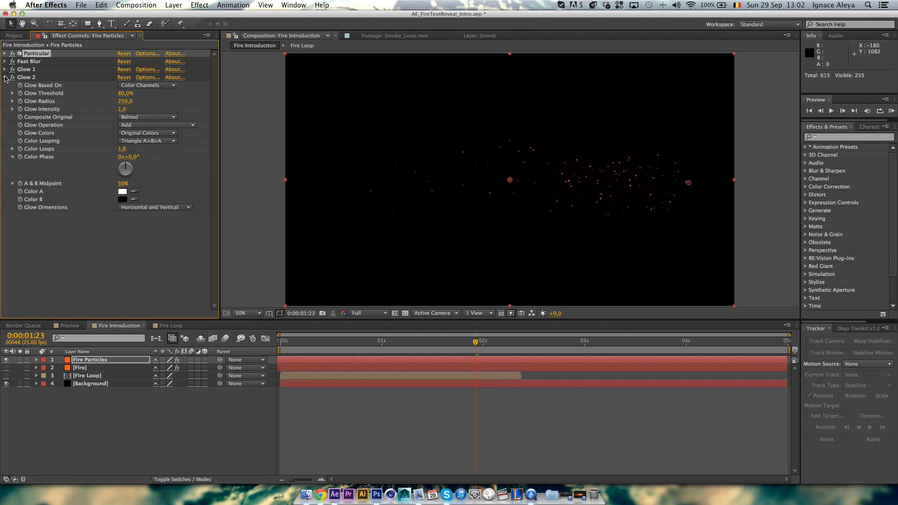
pyautogui.click(5, 77)
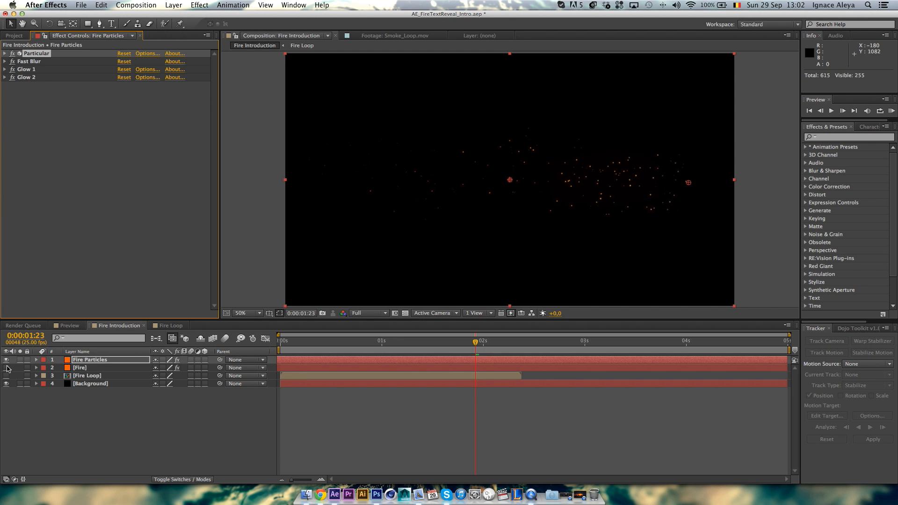
pyautogui.click(7, 368)
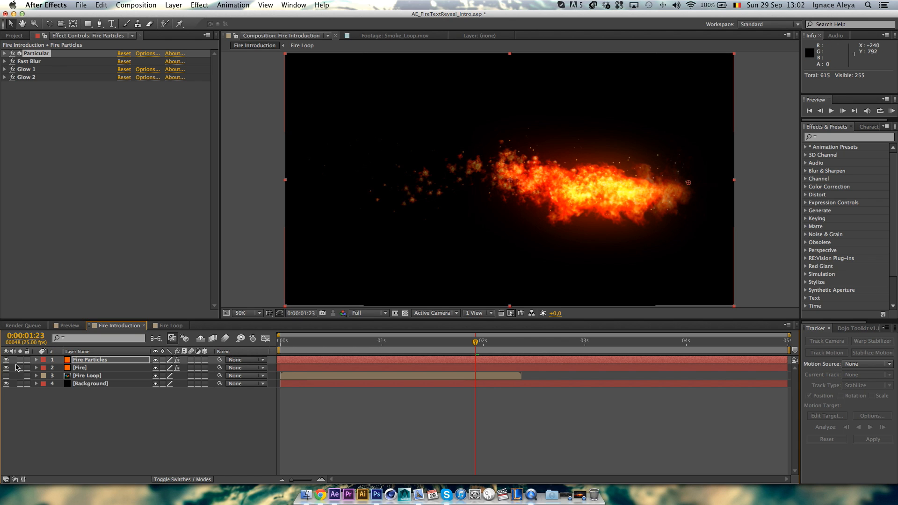
# Create a new text layer reading TOLERATED CINEMATICS.
pyautogui.click(87, 375)
pyautogui.click(174, 5)
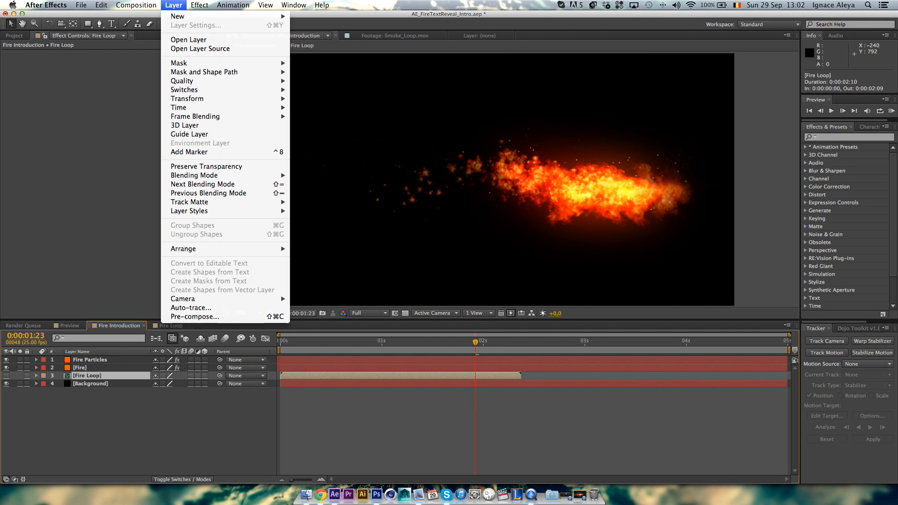
pyautogui.moveTo(187, 16)
pyautogui.click(328, 20)
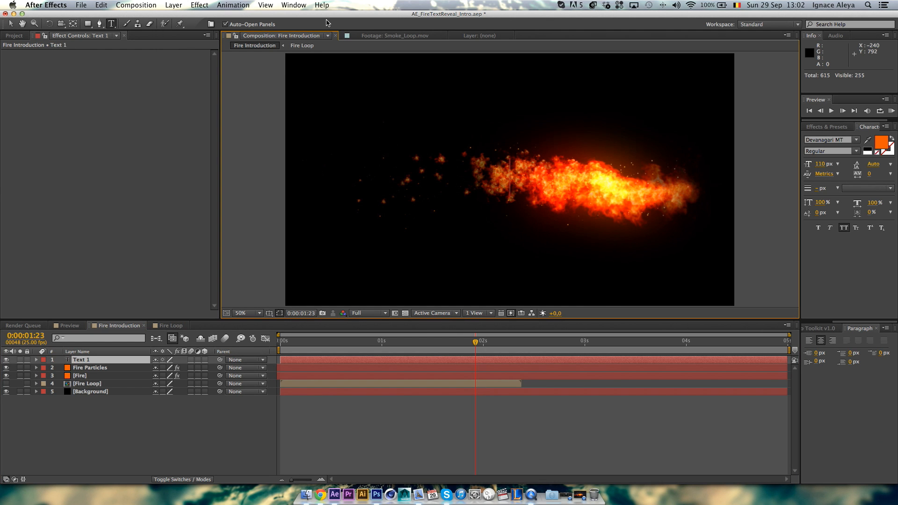
pyautogui.write('TOLERATE')
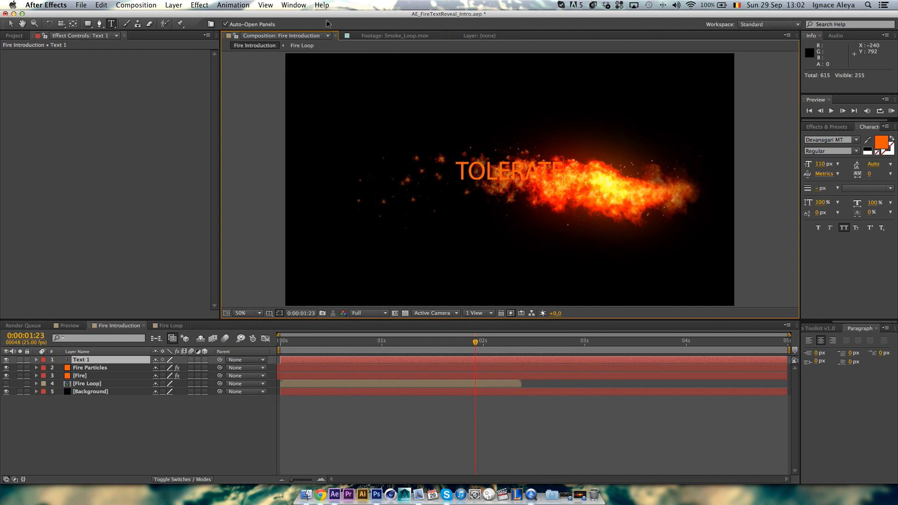
pyautogui.write('D CINEMATICS')
# Change the title text's font to BigNoodleTitling and move it straight down to position 960, 582 at the composition's center.
pyautogui.press('super+a')
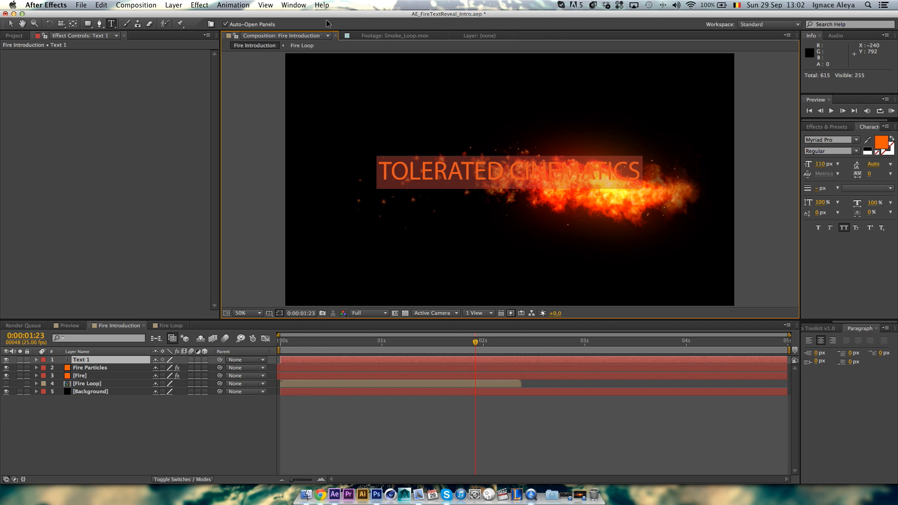
pyautogui.click(838, 140)
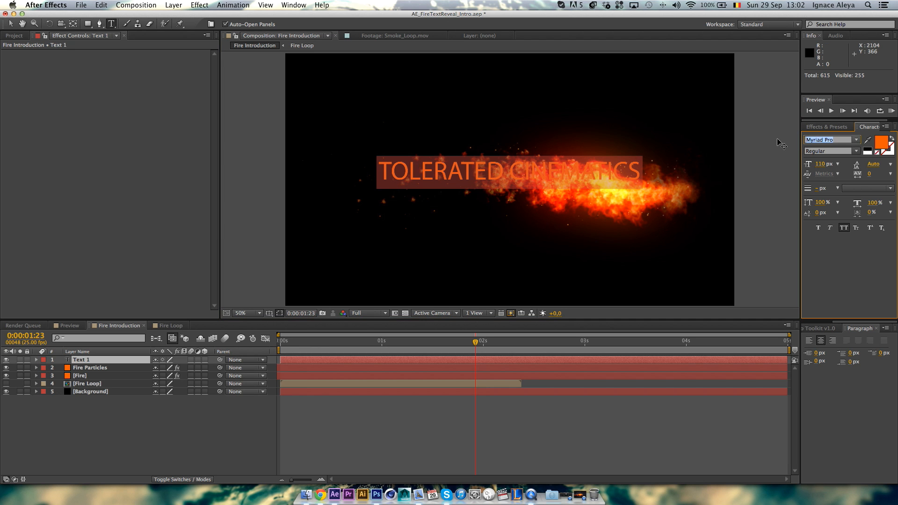
pyautogui.write('BigNoodleTitling')
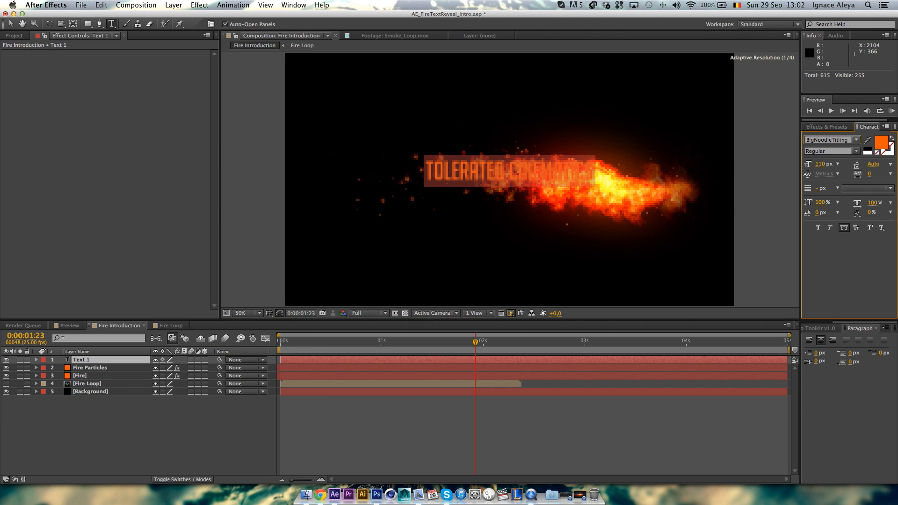
pyautogui.press('Return')
pyautogui.click(506, 167)
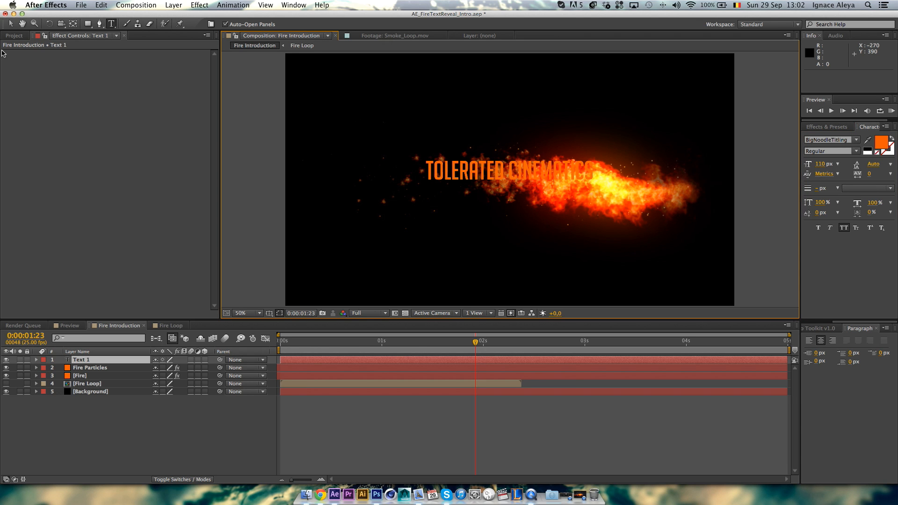
pyautogui.click(10, 24)
pyautogui.moveTo(511, 176); pyautogui.dragTo(512, 186)
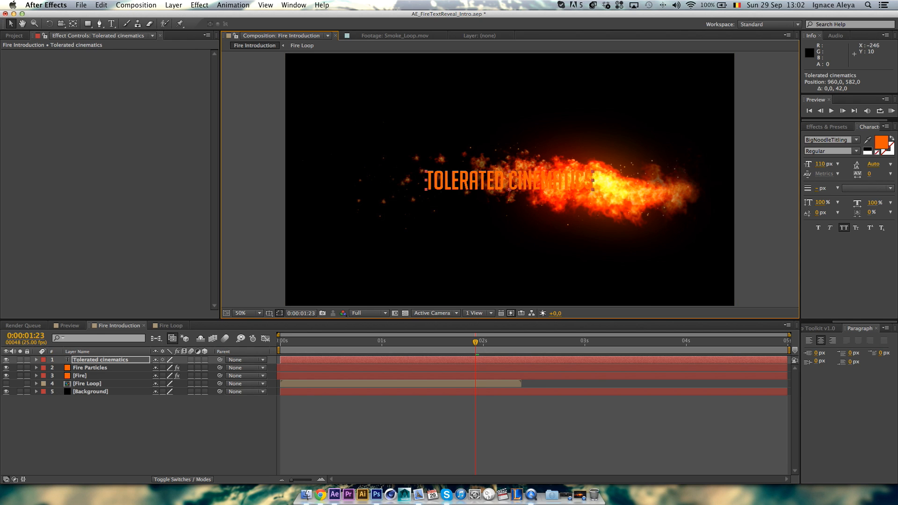
# Pre-compose the Tolerated cinematics text layer as Title, moving all attributes into the new composition.
pyautogui.click(173, 5)
pyautogui.click(203, 320)
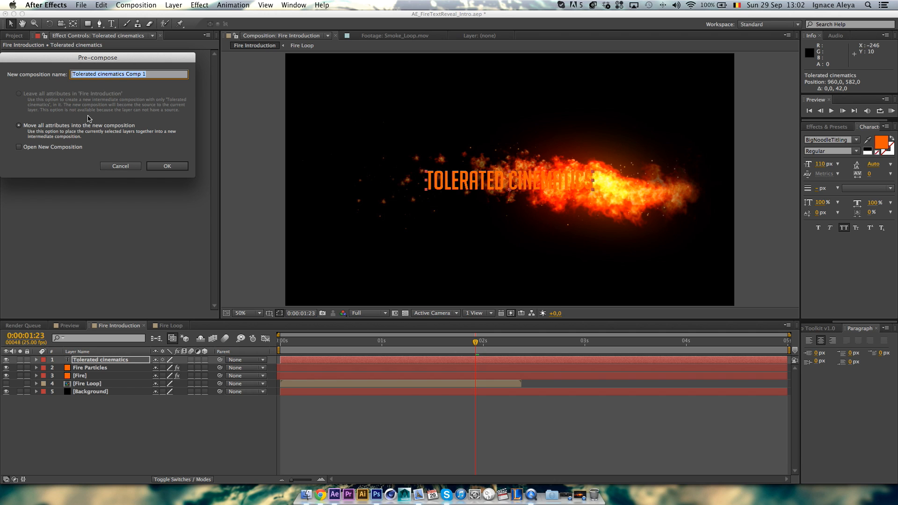
pyautogui.write('Title')
pyautogui.press('Return')
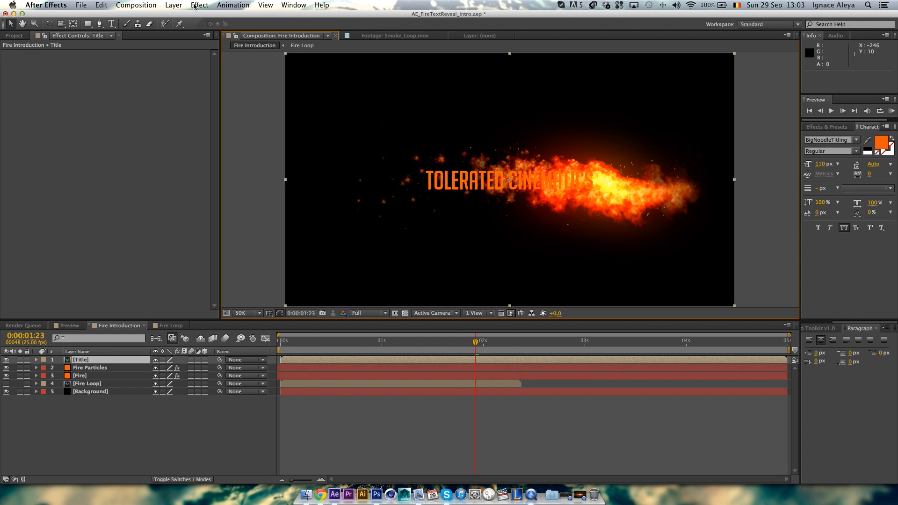
# Apply a Fill effect from the Generate category to the Title layer.
pyautogui.click(194, 6)
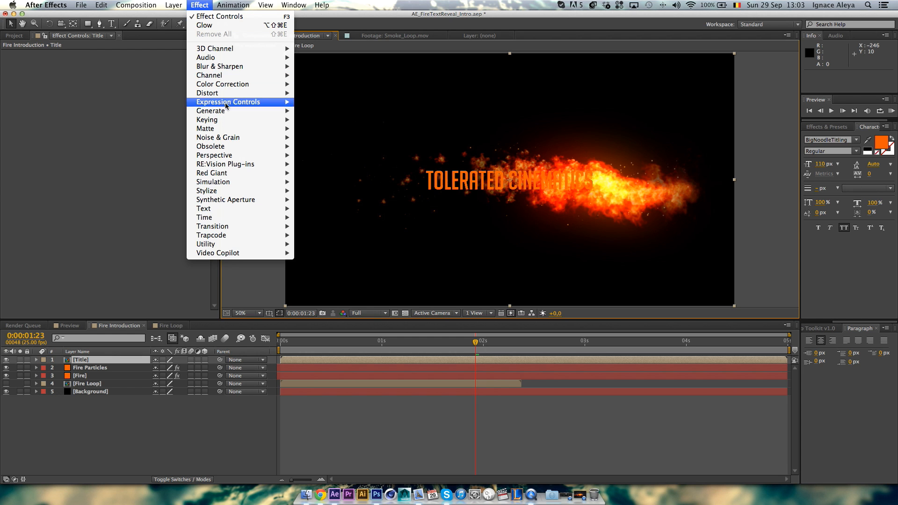
pyautogui.moveTo(235, 88)
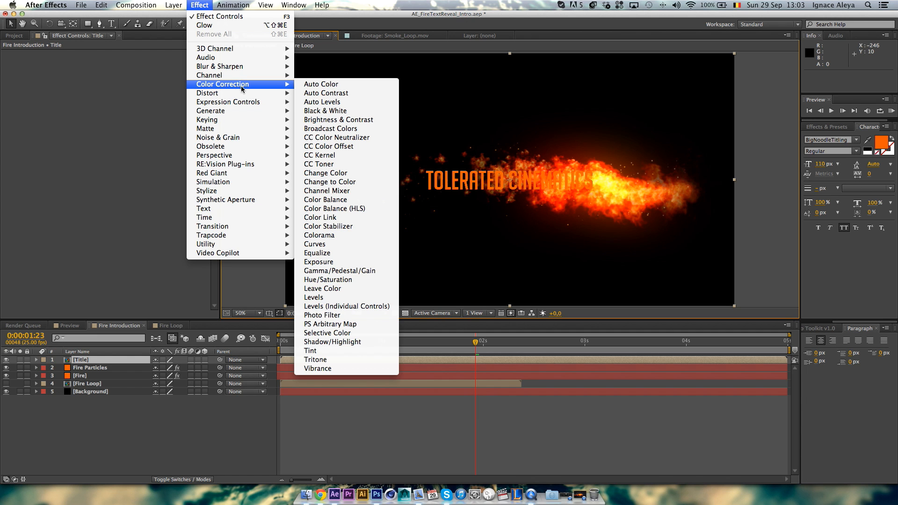
pyautogui.moveTo(199, 110)
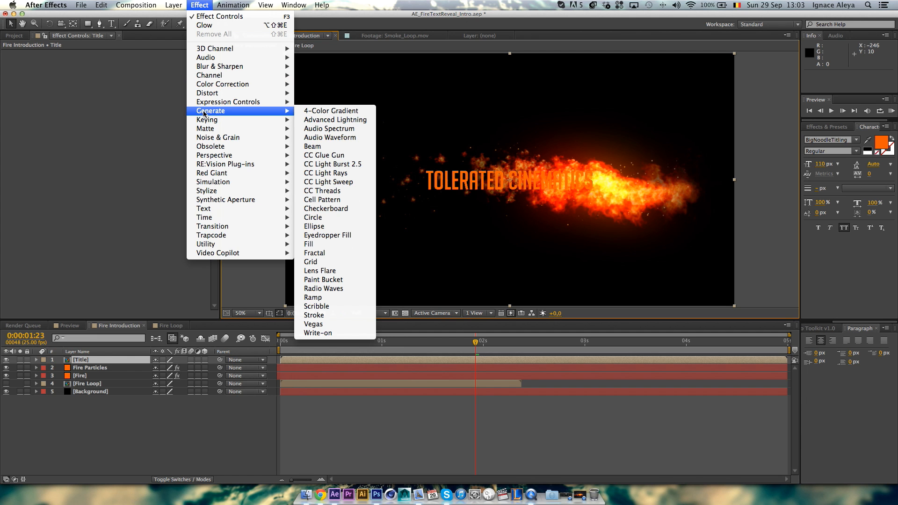
pyautogui.click(315, 244)
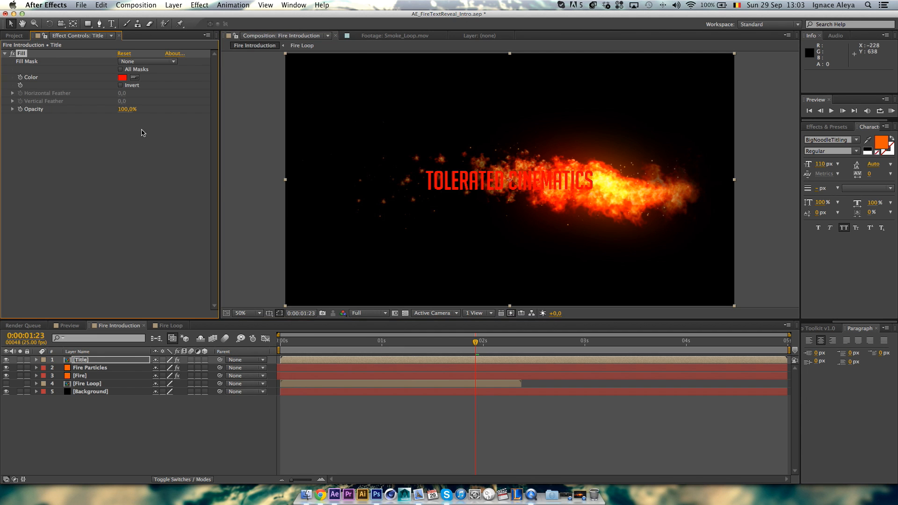
# Set the Title layer's Fill color to orange, hex E07307.
pyautogui.click(122, 77)
pyautogui.click(176, 183)
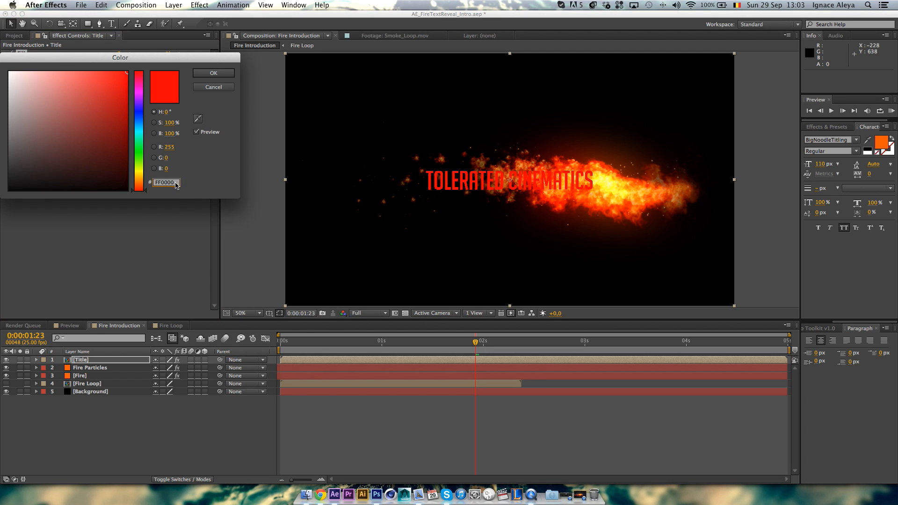
pyautogui.click(172, 183)
pyautogui.write('E07')
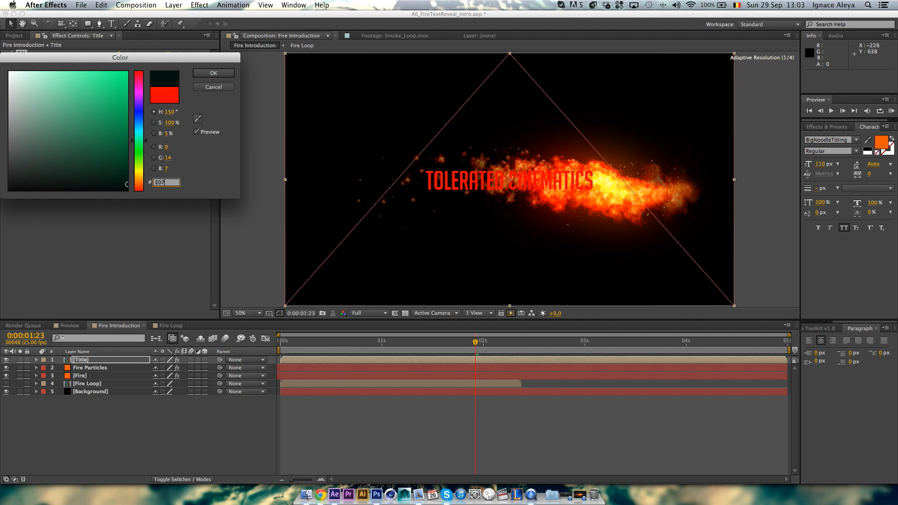
pyautogui.write('307')
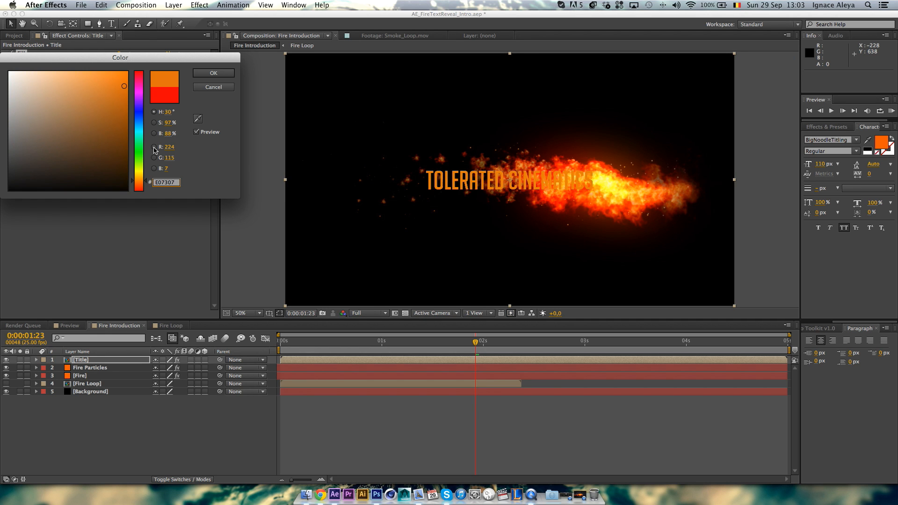
pyautogui.click(229, 74)
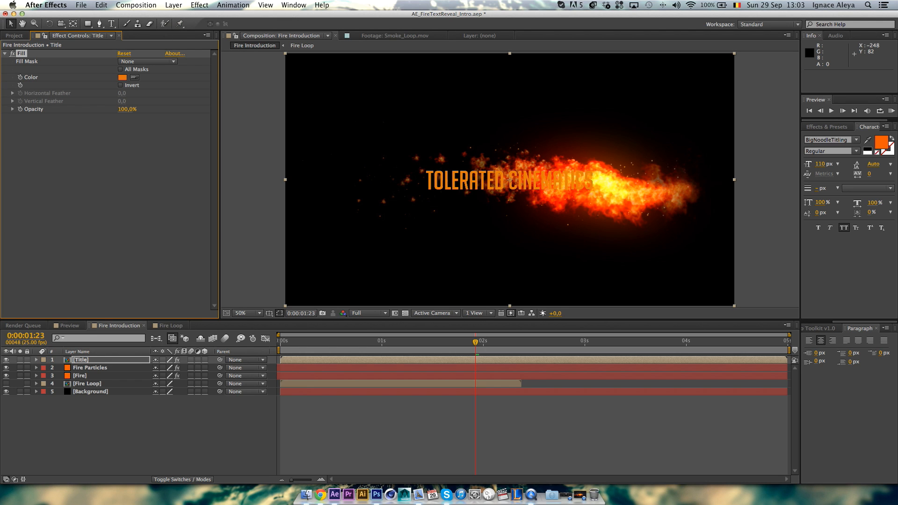
# Add a Glow effect to the Title layer with Glow Threshold 80% and Glow Intensity 0,5.
pyautogui.click(200, 5)
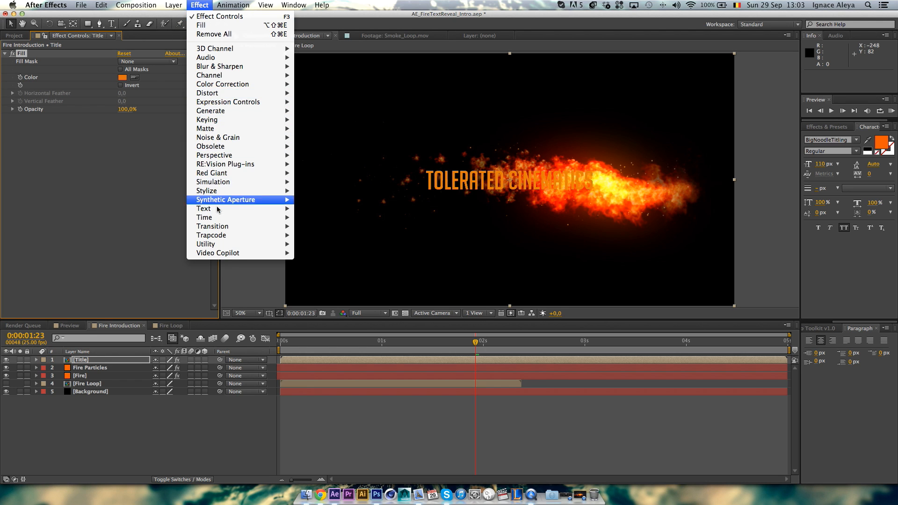
pyautogui.moveTo(225, 196)
pyautogui.click(312, 316)
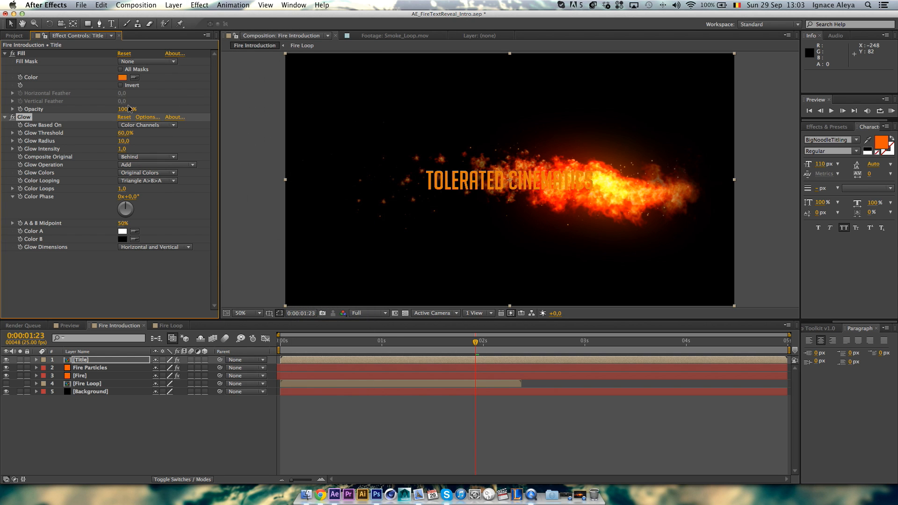
pyautogui.click(125, 135)
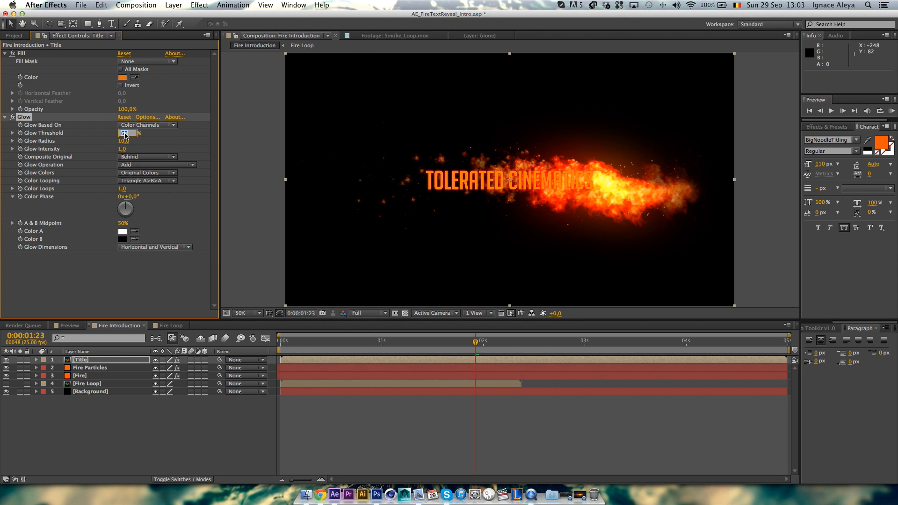
pyautogui.write('80')
pyautogui.press('Tab')
pyautogui.press('Tab')
pyautogui.write('0,5')
pyautogui.press('Return')
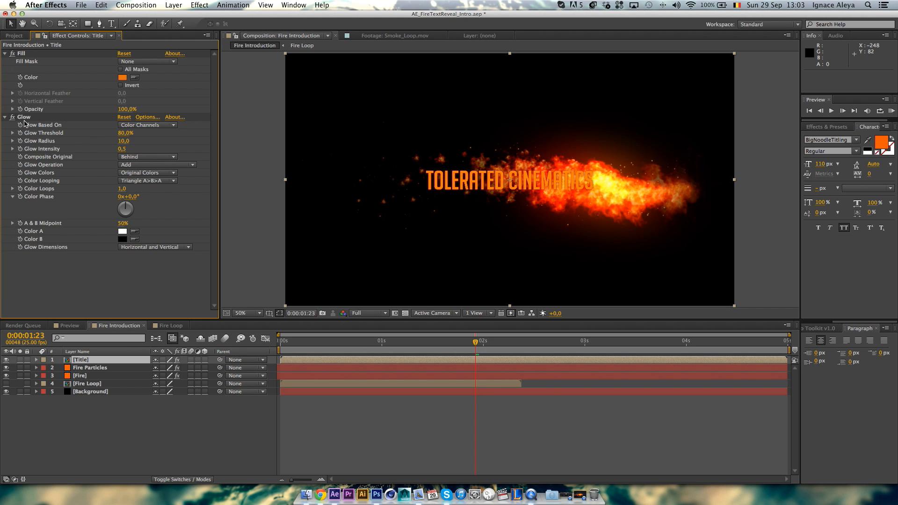
# Duplicate the title's Glow effect and set the copy's threshold to 40%, radius to 250 and intensity to 1.
pyautogui.click(24, 117)
pyautogui.press('super+d')
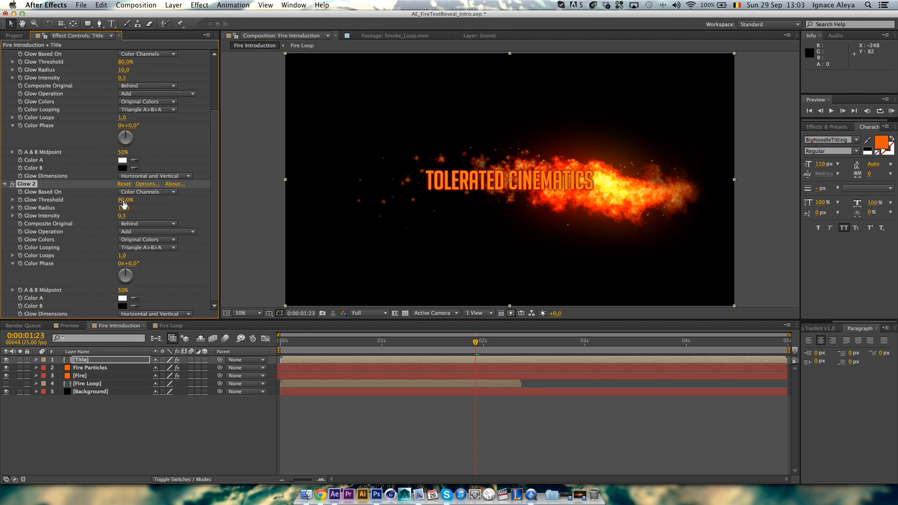
pyautogui.click(124, 200)
pyautogui.write('40')
pyautogui.press('Tab')
pyautogui.write('2')
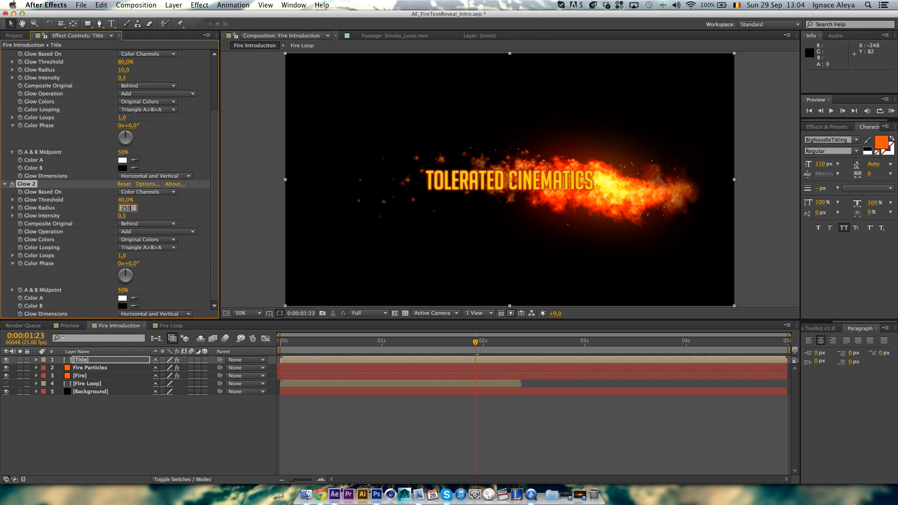
pyautogui.write('50')
pyautogui.press('Tab')
pyautogui.write('1')
pyautogui.press('Return')
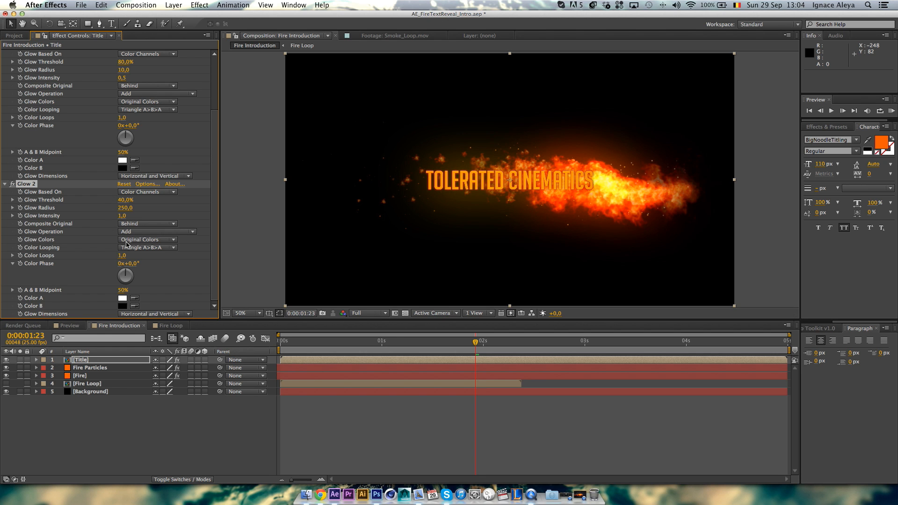
# Switch the second glow's Glow Colors to A & B Colors and set Color A to orange FF9E00.
pyautogui.click(128, 241)
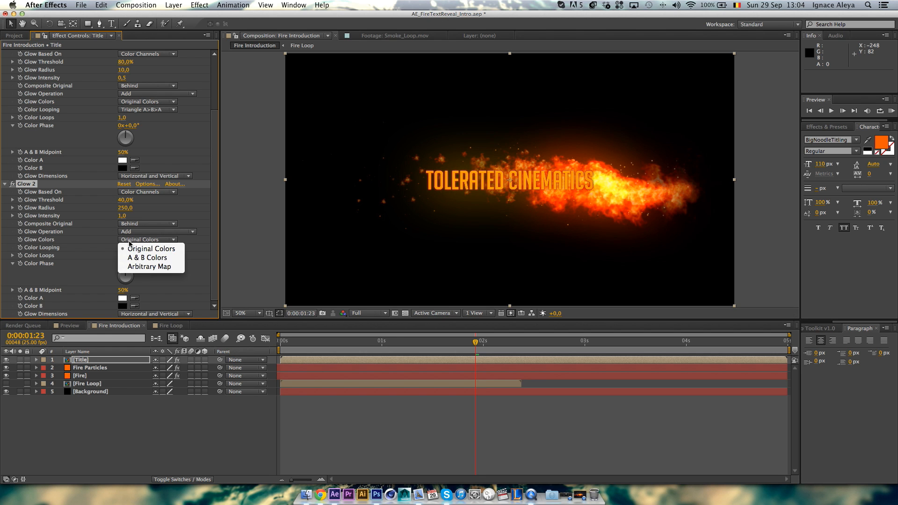
pyautogui.click(166, 259)
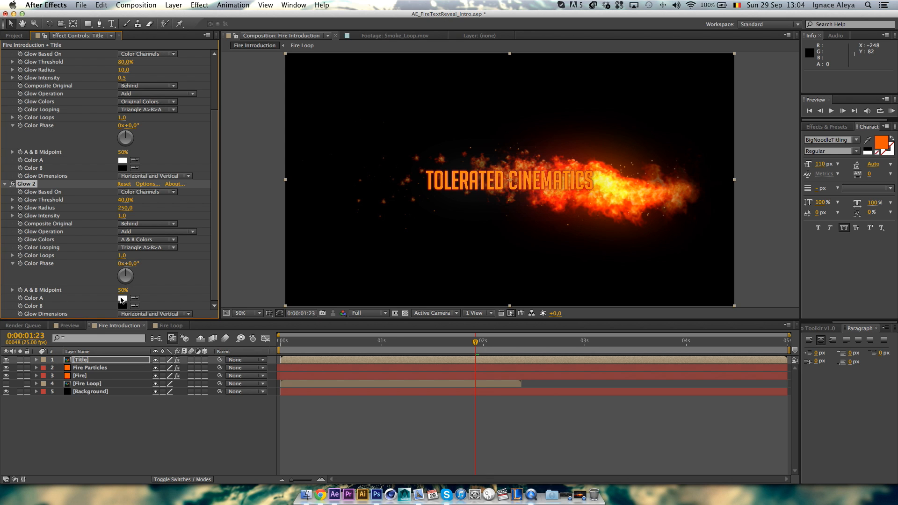
pyautogui.click(121, 299)
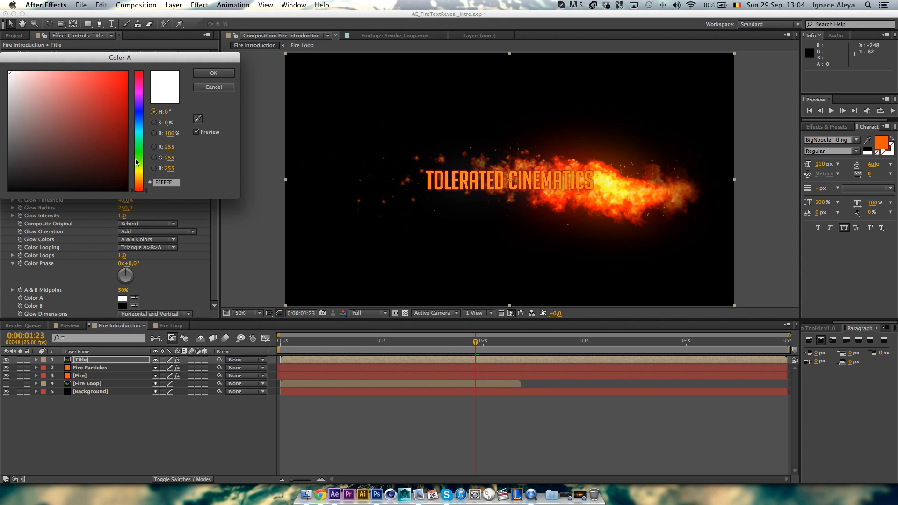
pyautogui.moveTo(140, 183); pyautogui.dragTo(142, 180)
pyautogui.click(127, 73)
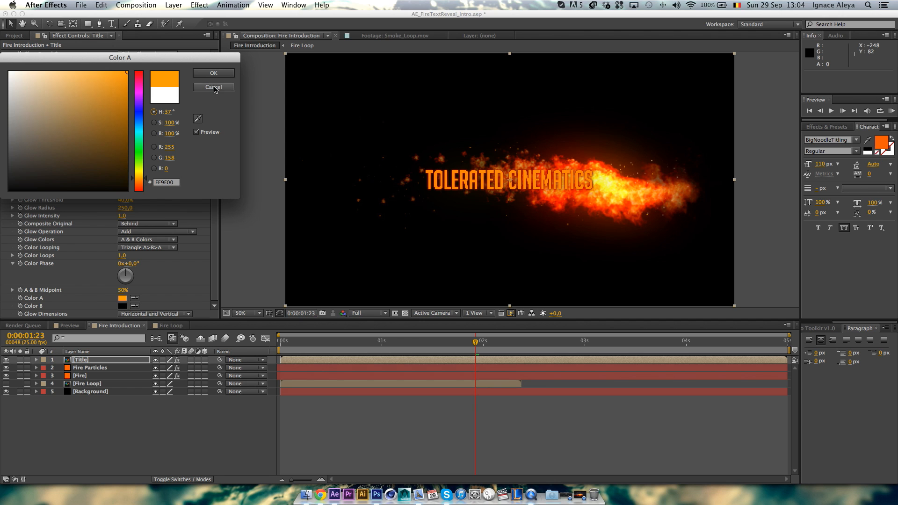
pyautogui.click(215, 73)
# Set Color B of the second glow to a fully saturated orange-red.
pyautogui.click(122, 306)
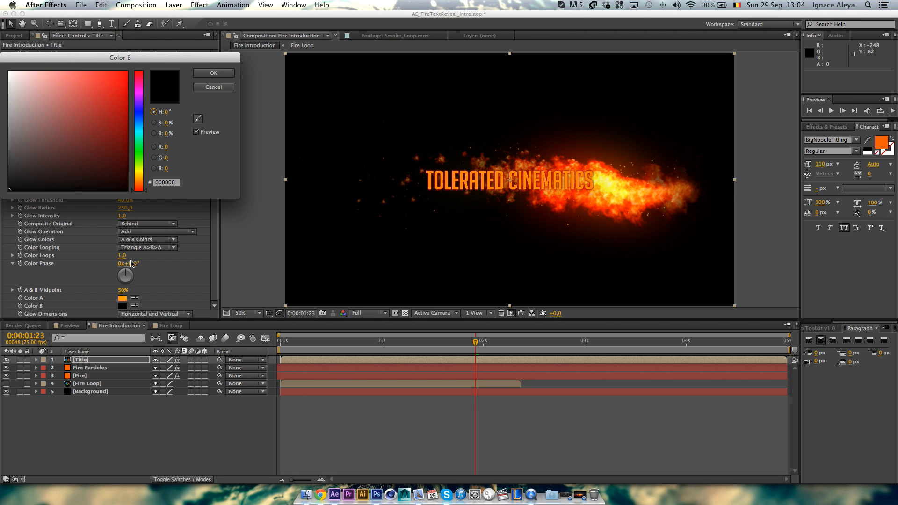
pyautogui.moveTo(139, 187); pyautogui.dragTo(139, 189)
pyautogui.moveTo(114, 155); pyautogui.dragTo(153, 52)
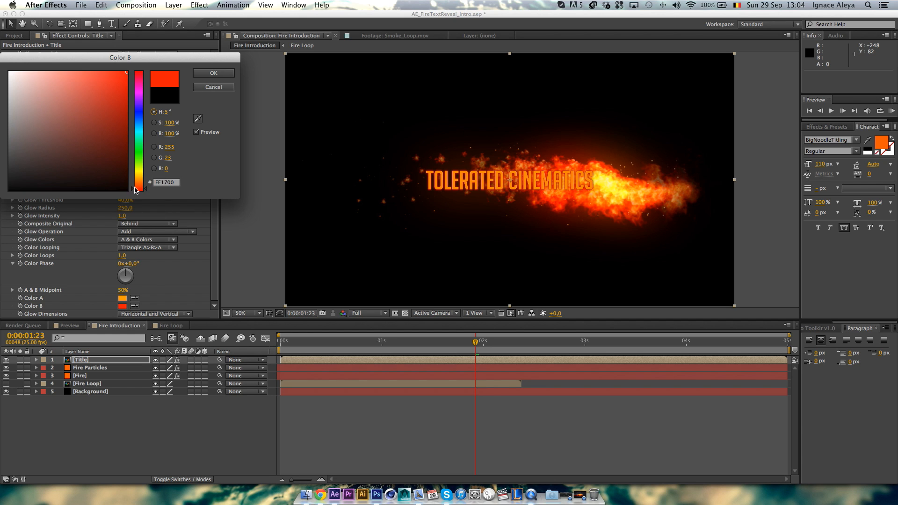
pyautogui.click(213, 73)
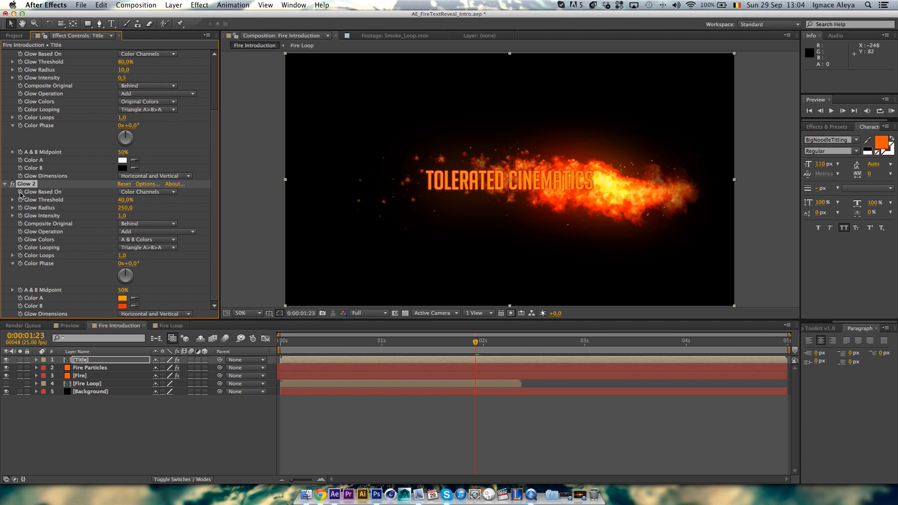
# Move the Title layer below the Fire layer in the layer stack.
pyautogui.scroll(3, 82, 160)
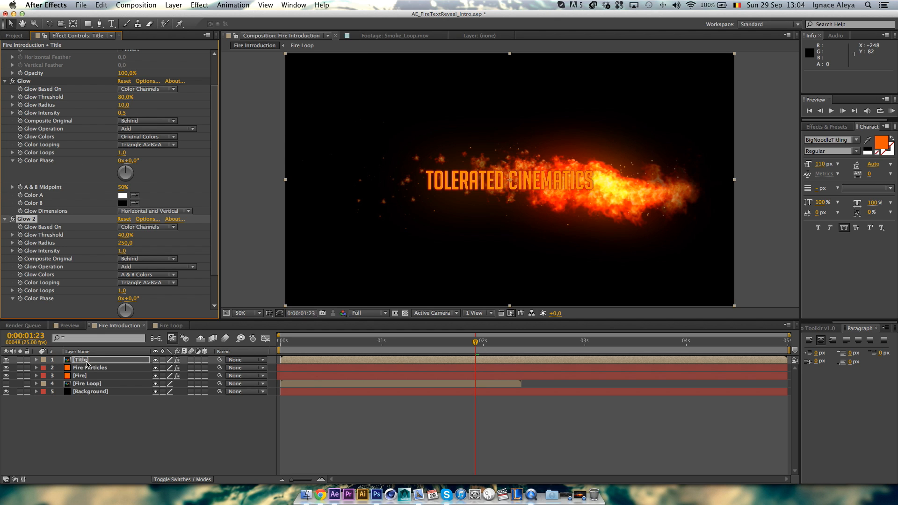
pyautogui.moveTo(87, 363); pyautogui.dragTo(88, 379)
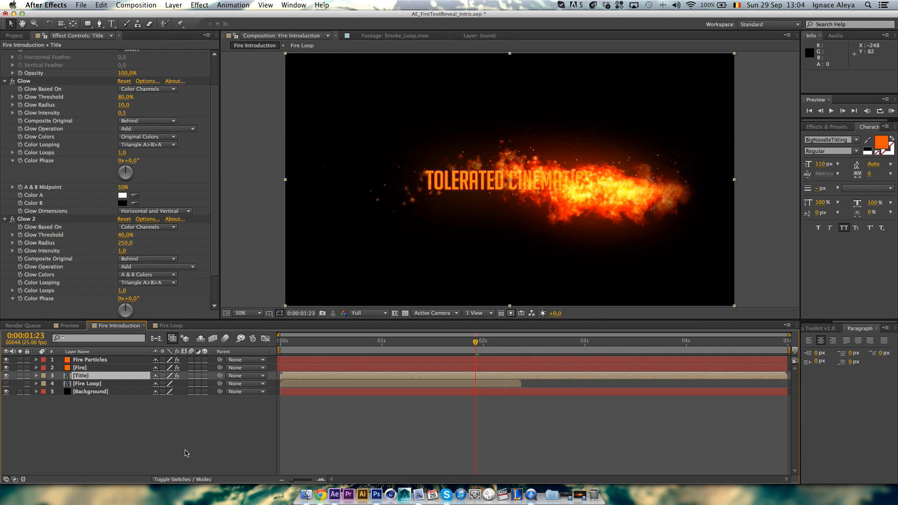
# Try the Normal blending mode on the Fire layer and return it to Screen.
pyautogui.click(182, 480)
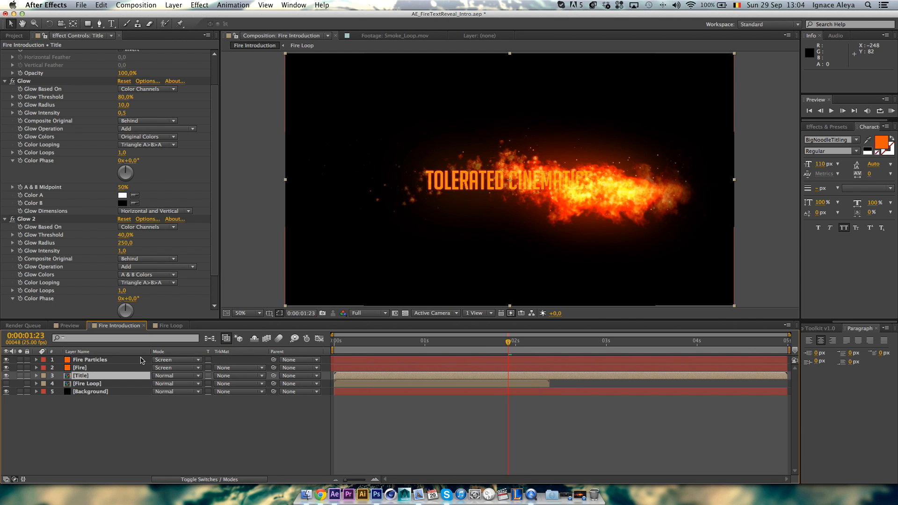
pyautogui.click(172, 376)
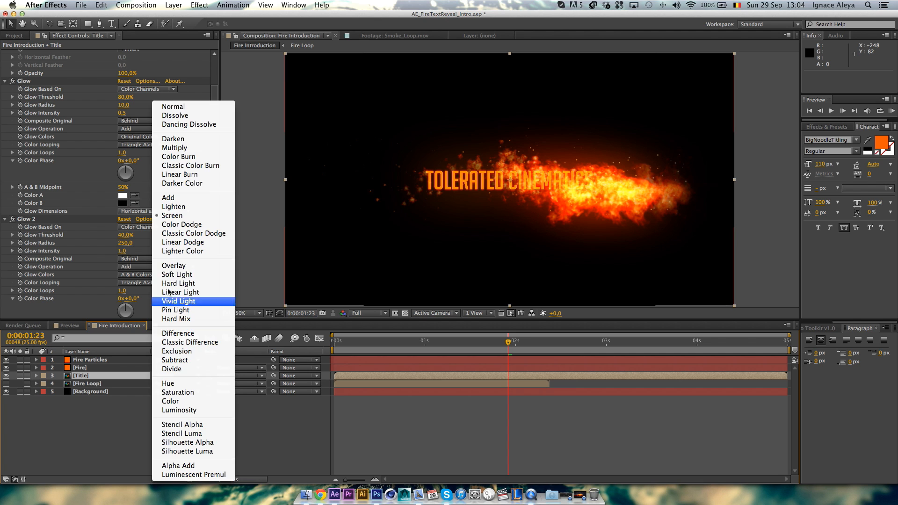
pyautogui.click(170, 107)
pyautogui.press('super+Up')
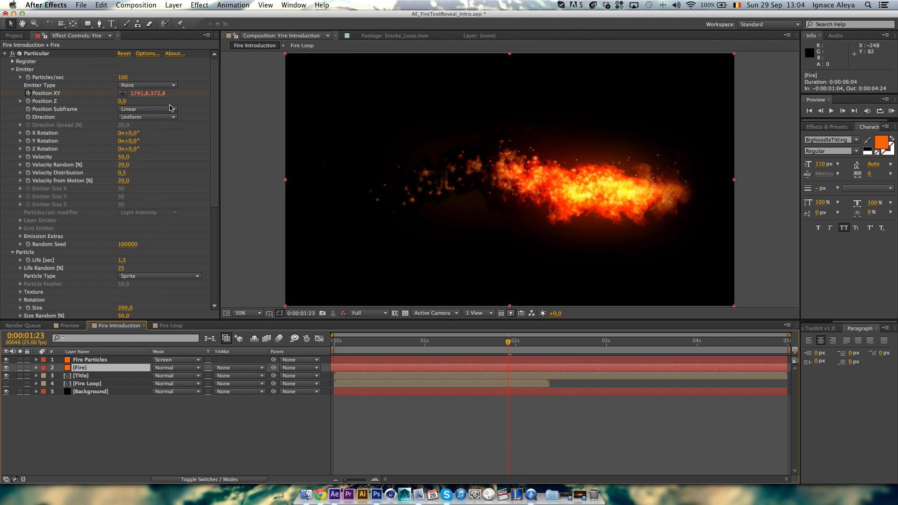
pyautogui.click(168, 368)
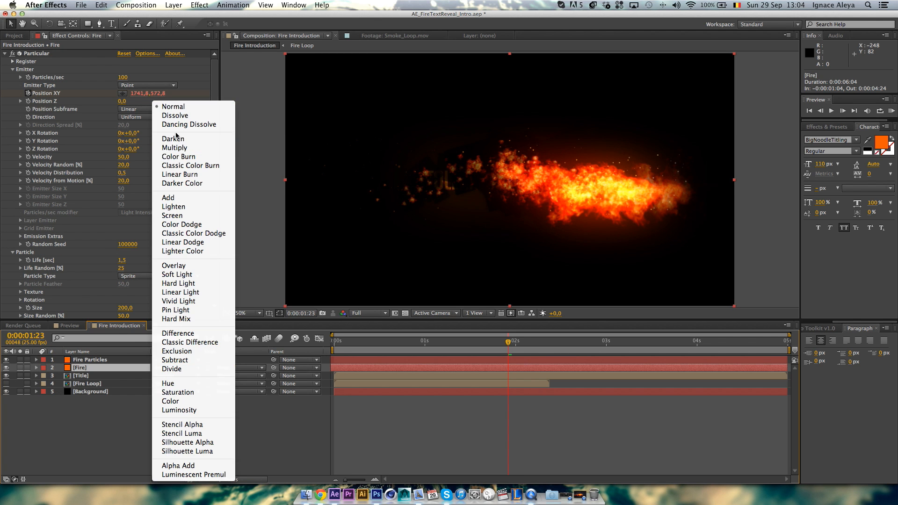
pyautogui.click(177, 216)
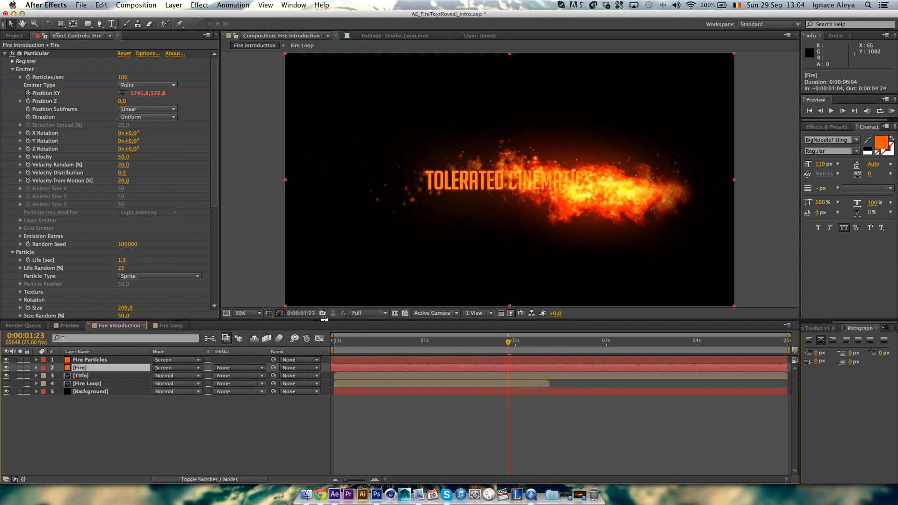
# Move the Title layer slightly straight down in the composition to line it up with the fire trail.
pyautogui.click(357, 377)
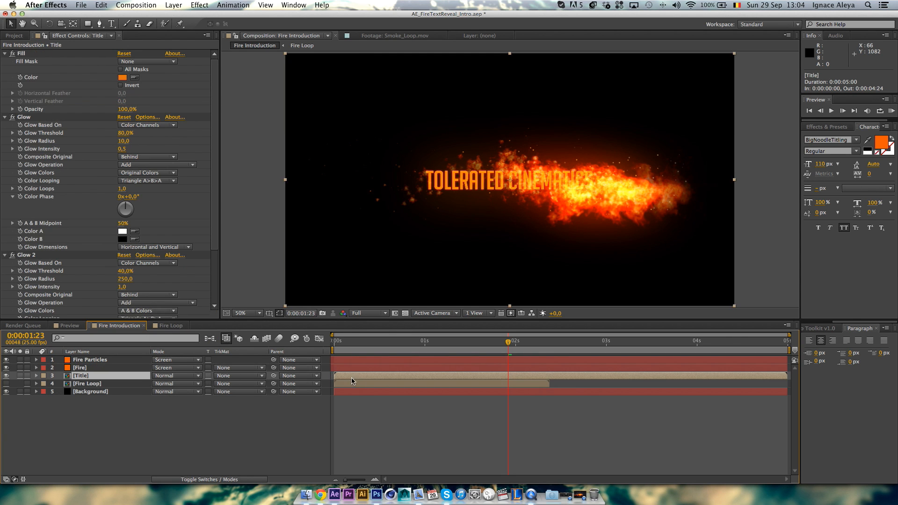
pyautogui.moveTo(476, 192); pyautogui.dragTo(476, 203)
# At 0:00:00:20, draw a rectangular mask on the Title layer just before the text and keyframe its Mask Path.
pyautogui.moveTo(490, 348); pyautogui.dragTo(405, 349)
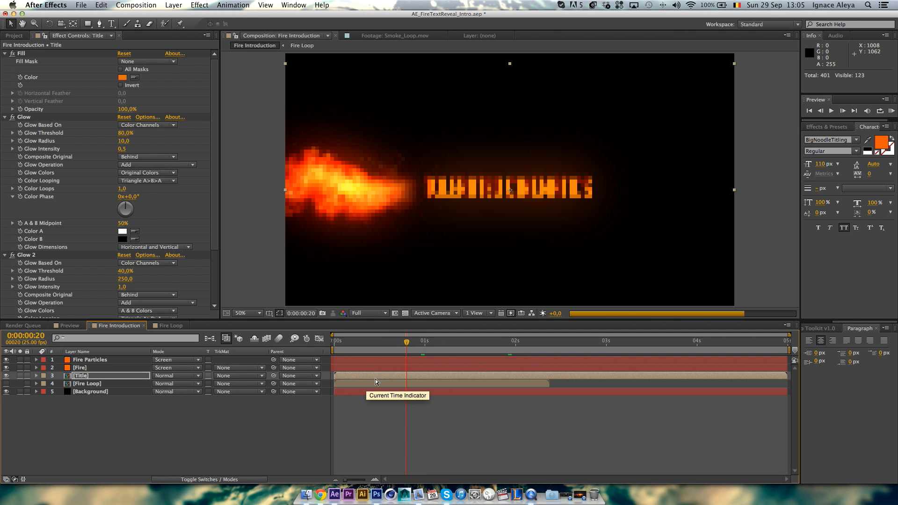
pyautogui.click(88, 25)
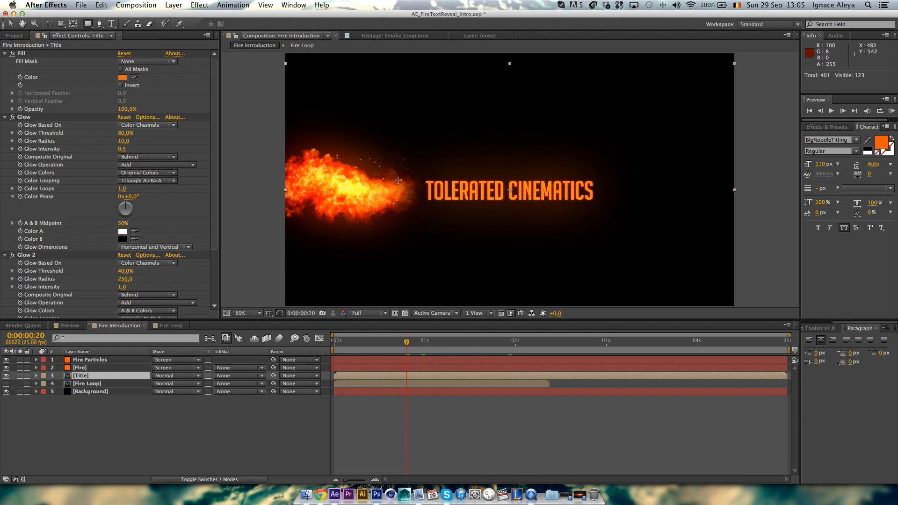
pyautogui.moveTo(417, 157); pyautogui.dragTo(252, 221)
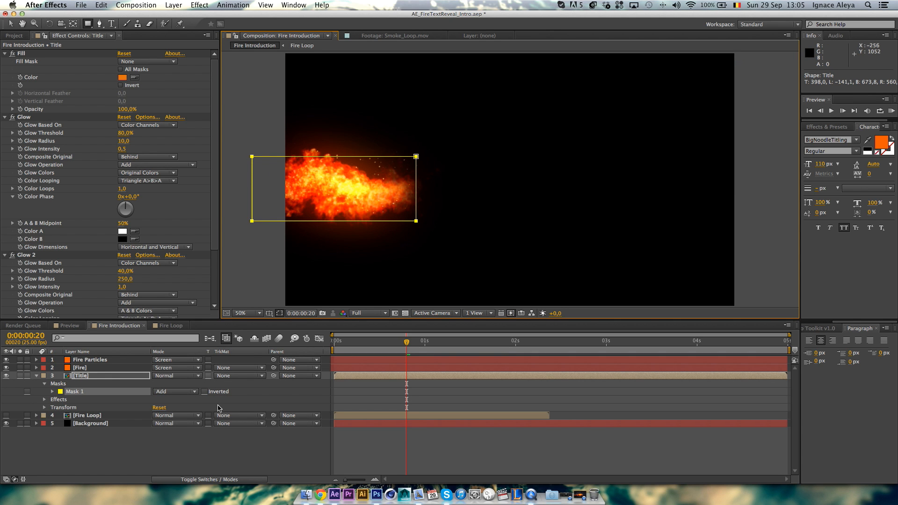
pyautogui.press('m')
pyautogui.click(69, 392)
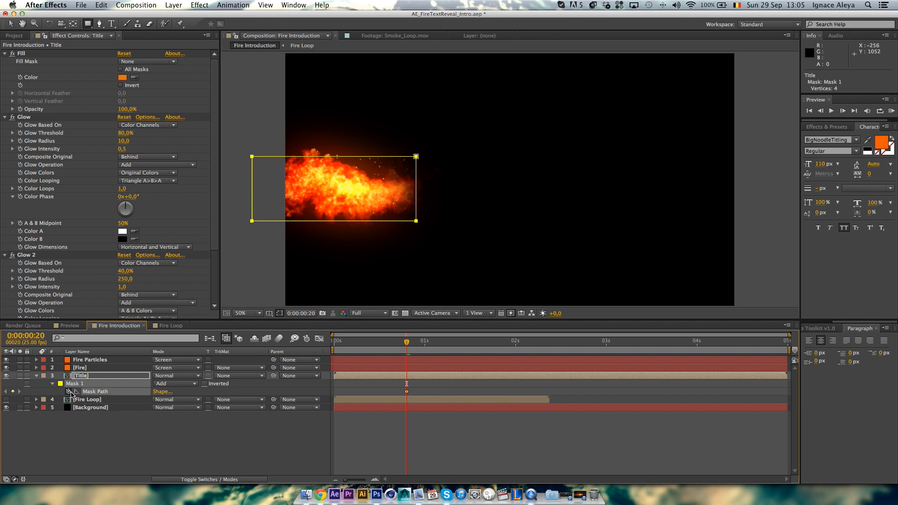
# At 0:00:02:02, keyframe Mask 1 stretched across nearly the full frame width around the whole title, and check the reveal.
pyautogui.moveTo(413, 342); pyautogui.dragTo(523, 349)
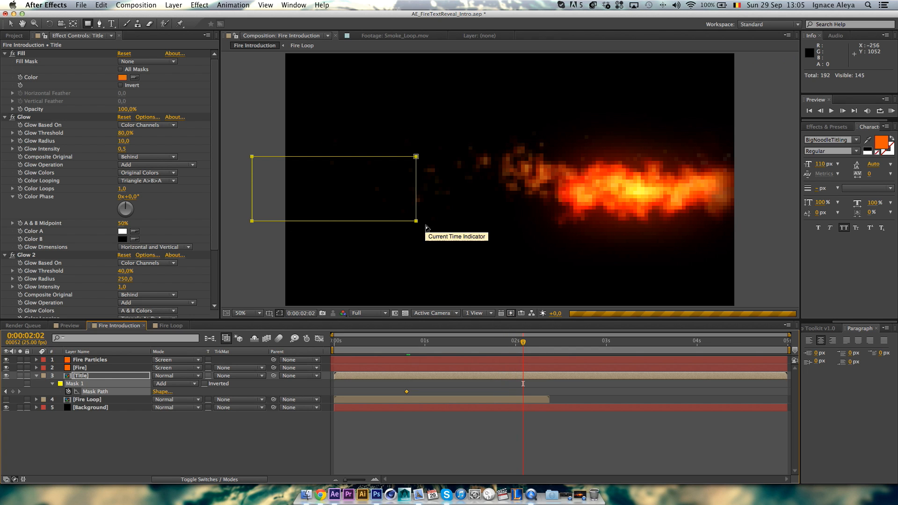
pyautogui.moveTo(415, 227); pyautogui.dragTo(621, 221)
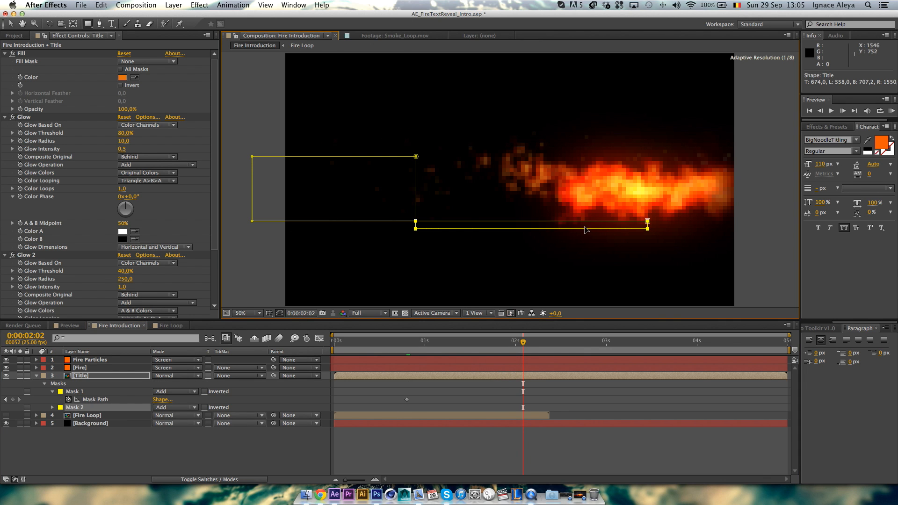
pyautogui.press('super+z')
pyautogui.press('v')
pyautogui.moveTo(417, 223); pyautogui.dragTo(743, 226)
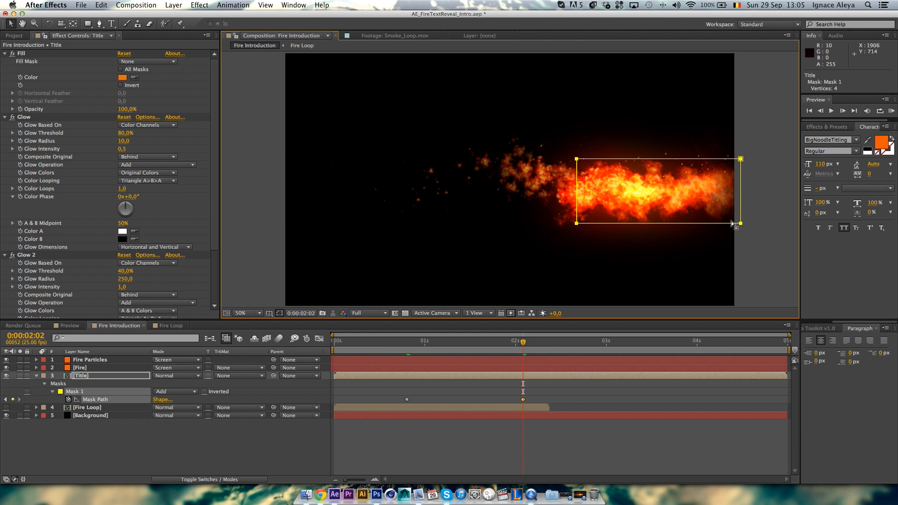
pyautogui.moveTo(569, 202); pyautogui.dragTo(295, 224)
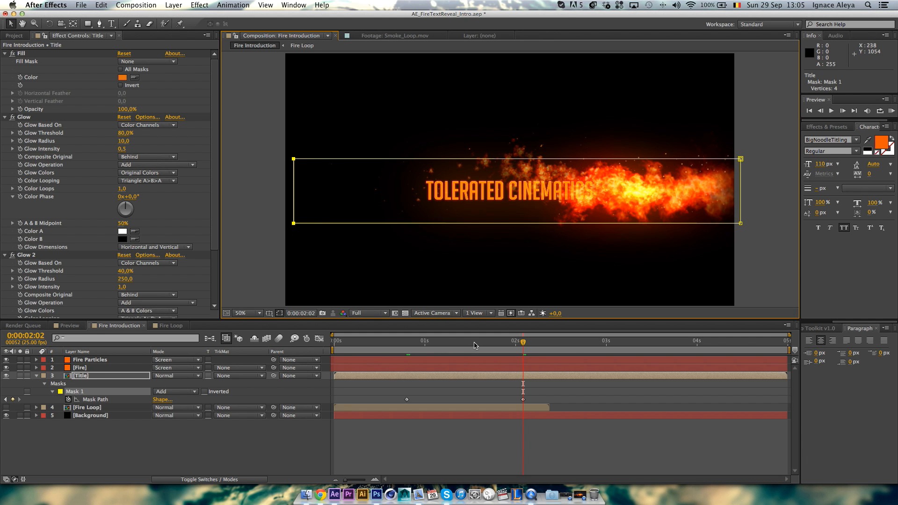
pyautogui.moveTo(456, 345); pyautogui.dragTo(483, 344)
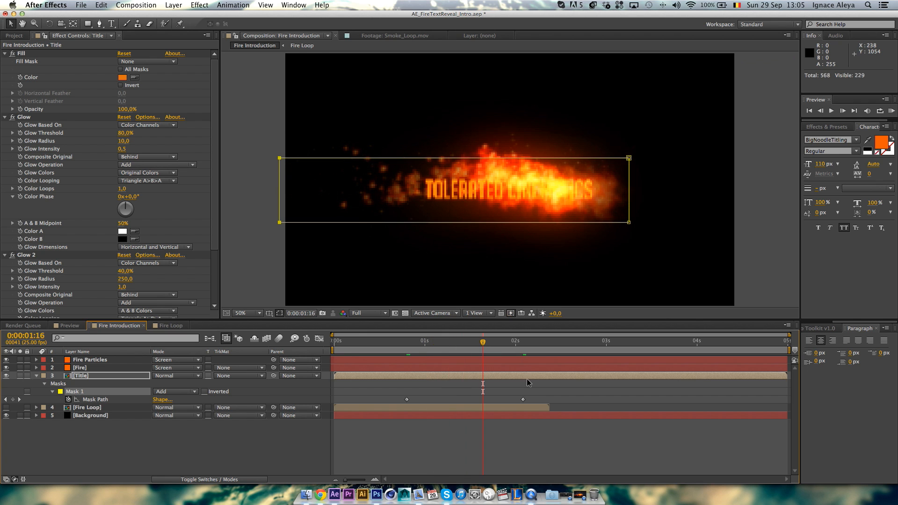
# Shift the title mask's ending Mask Path keyframe to the end of the Fire Loop layer and set Mask Feather to 100 pixels.
pyautogui.moveTo(523, 400); pyautogui.dragTo(549, 401)
pyautogui.moveTo(469, 345); pyautogui.dragTo(501, 354)
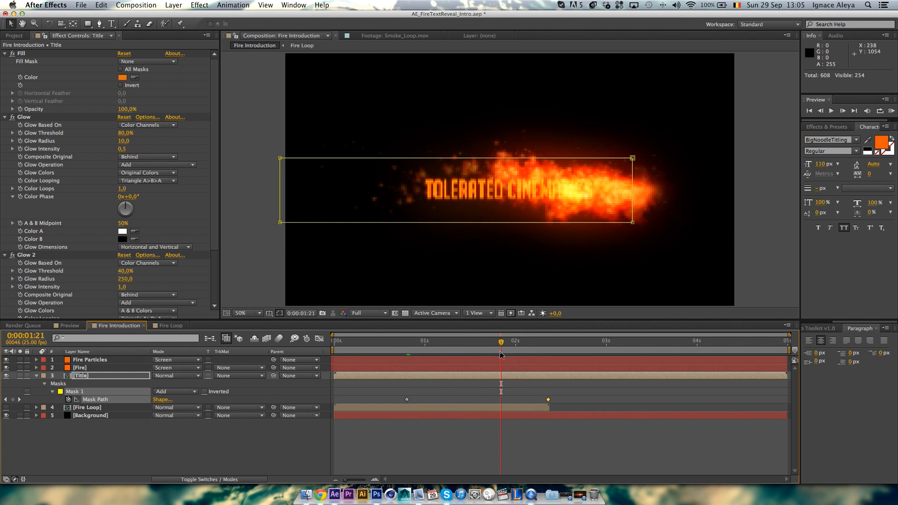
pyautogui.click(101, 378)
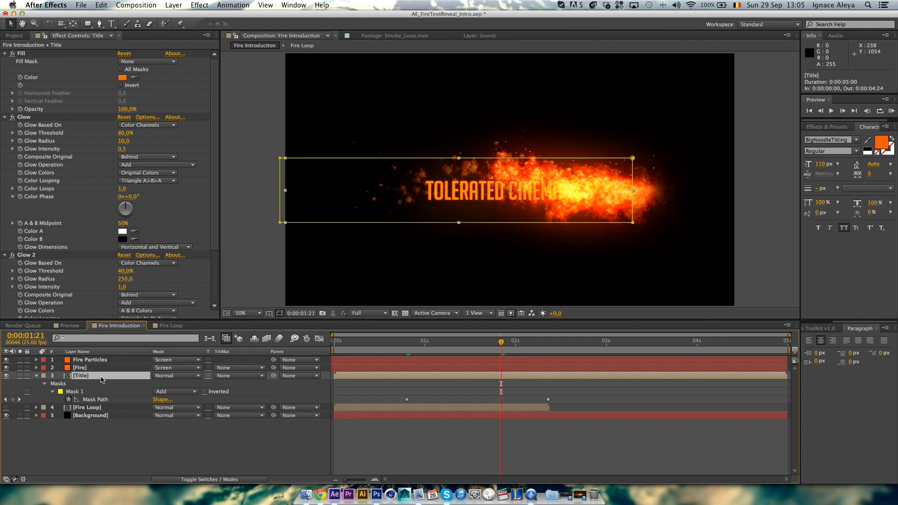
pyautogui.press('f')
pyautogui.moveTo(173, 394); pyautogui.dragTo(184, 391)
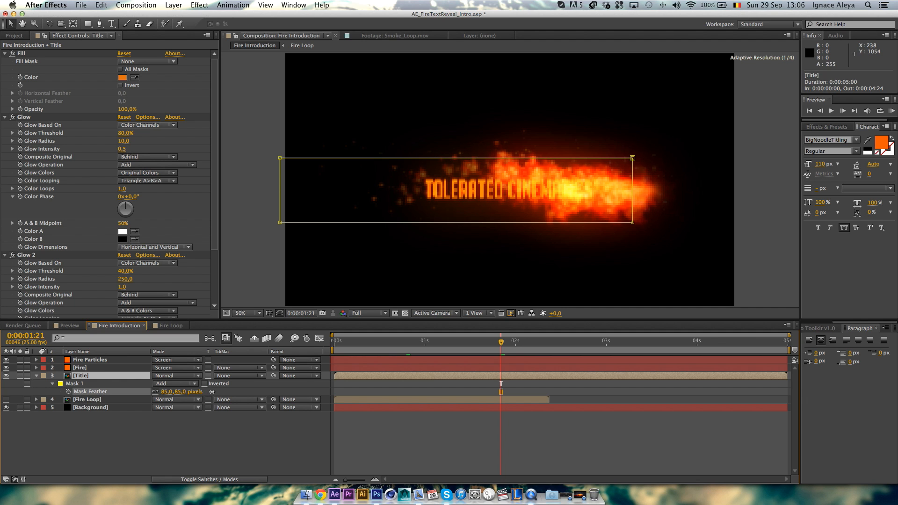
pyautogui.click(183, 392)
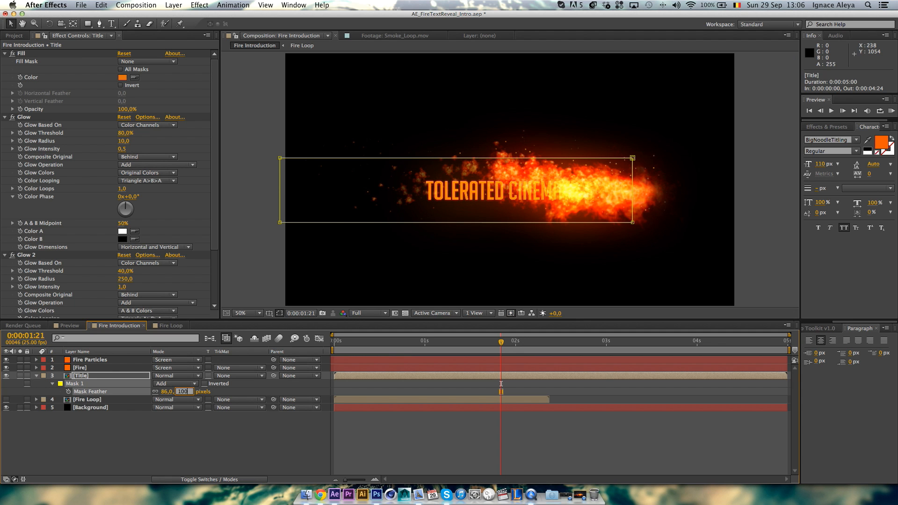
pyautogui.press('Return')
pyautogui.moveTo(500, 342); pyautogui.dragTo(450, 342)
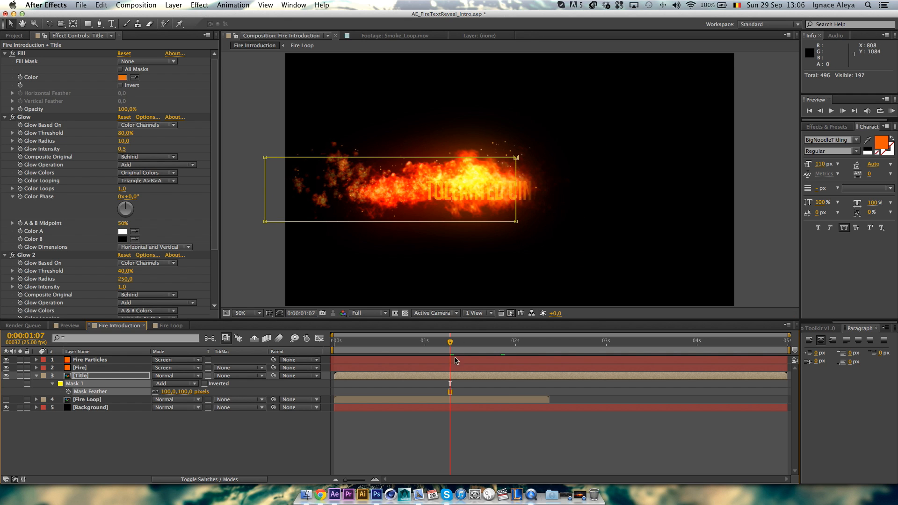
# Move the ending Mask Path keyframe to 0:00:03:00 and, at 0:00:00:20, pull the mask's right edge back well before the title.
pyautogui.press('m')
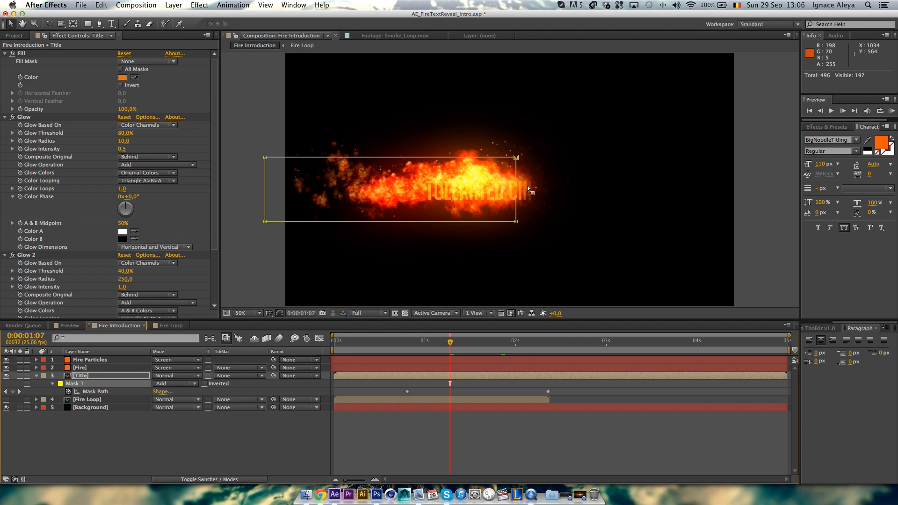
pyautogui.moveTo(549, 395); pyautogui.dragTo(606, 396)
pyautogui.moveTo(494, 349); pyautogui.dragTo(409, 350)
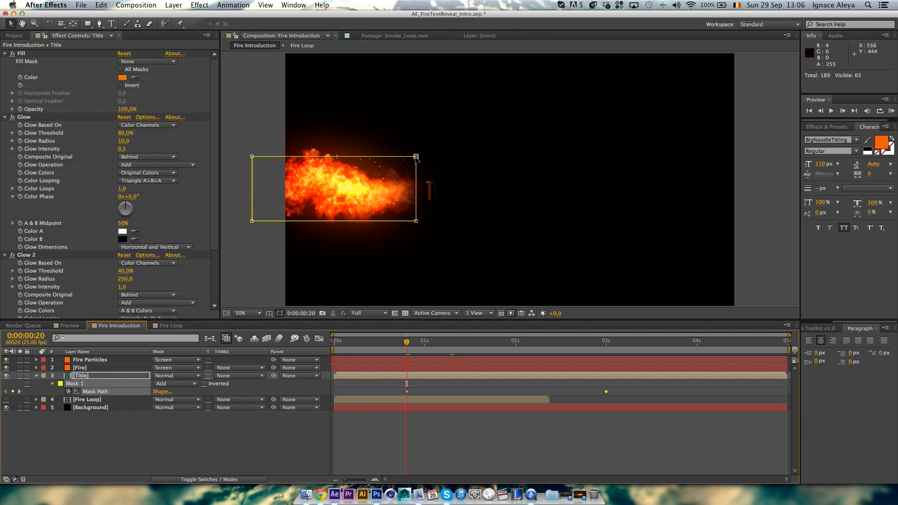
pyautogui.moveTo(443, 141); pyautogui.dragTo(366, 221)
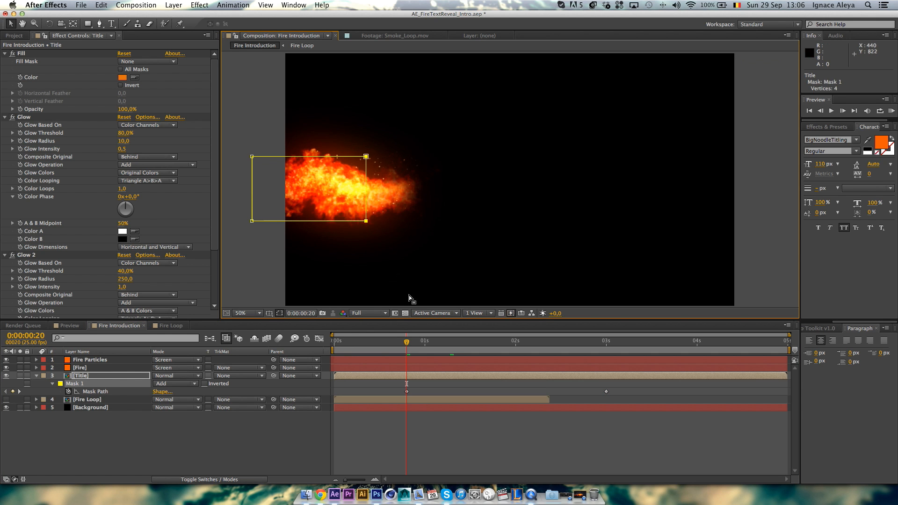
# Move the ending Mask Path keyframe to 0:00:02:12 and check the title reveal against the fire.
pyautogui.moveTo(401, 347); pyautogui.dragTo(512, 347)
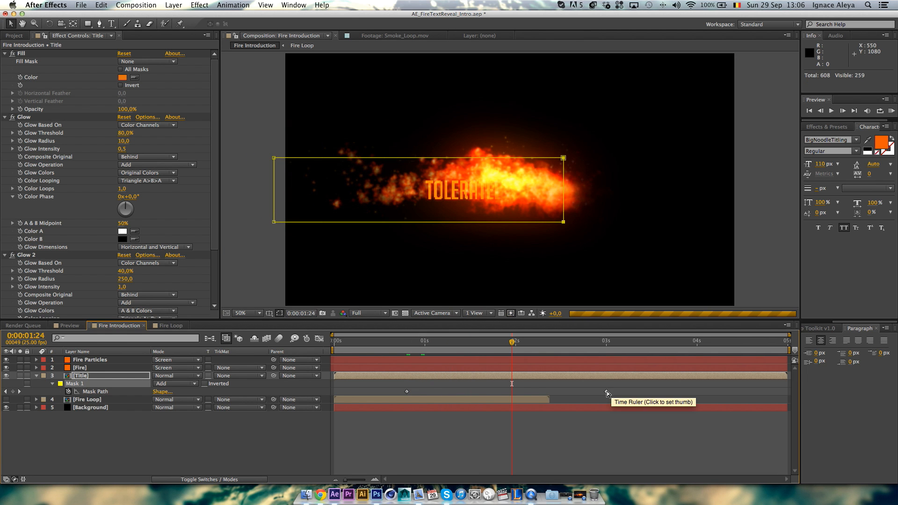
pyautogui.moveTo(607, 393); pyautogui.dragTo(559, 393)
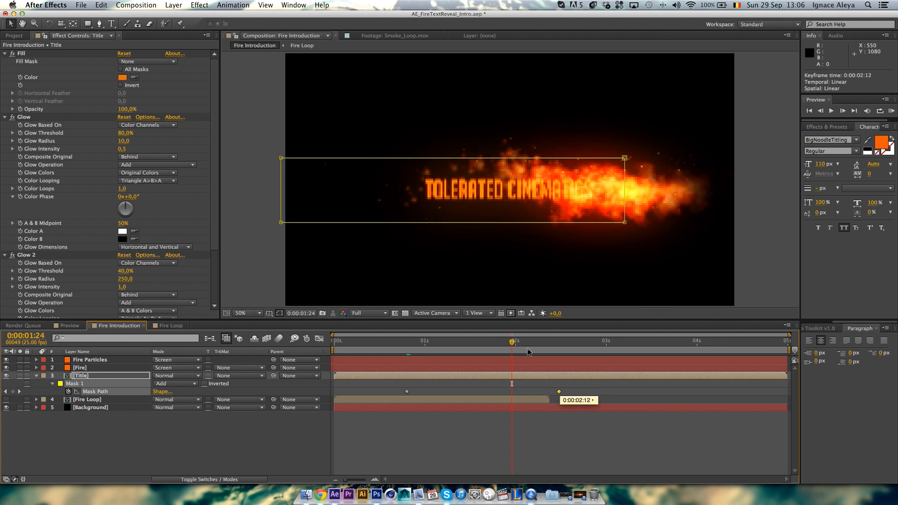
pyautogui.click(429, 344)
pyautogui.moveTo(429, 345); pyautogui.dragTo(548, 355)
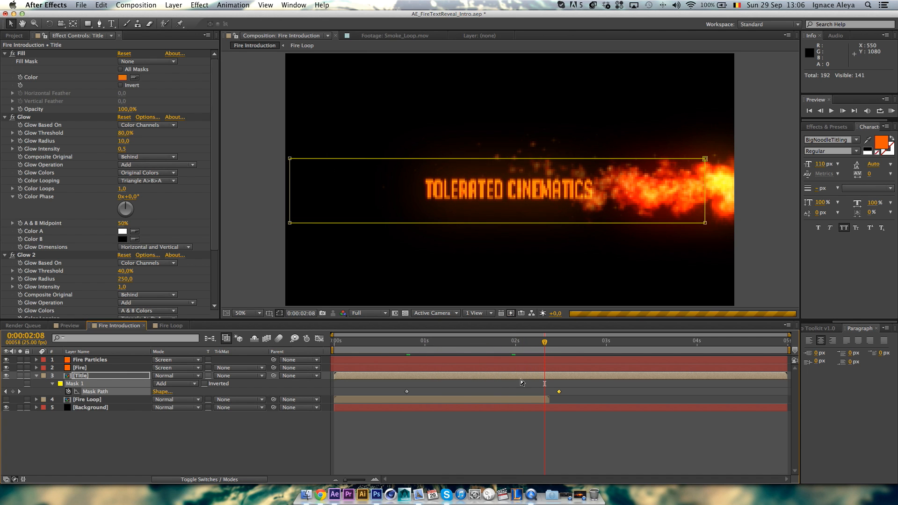
pyautogui.click(486, 448)
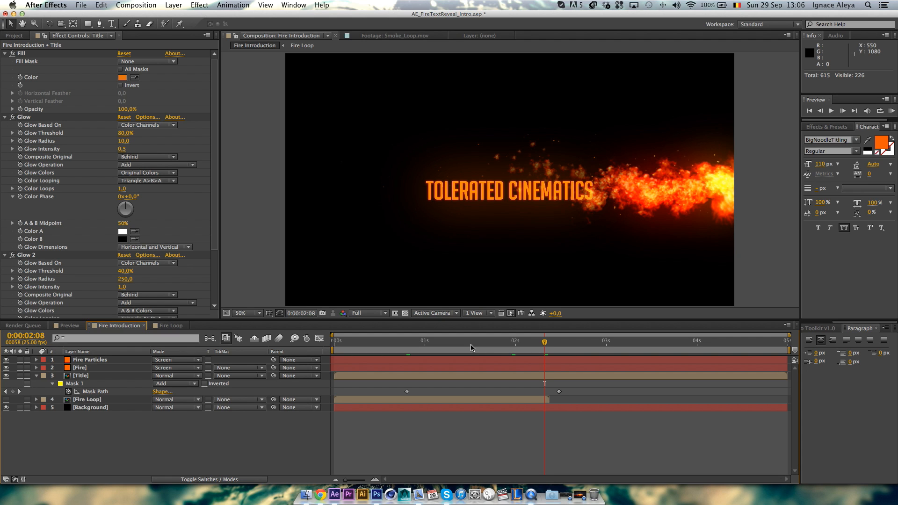
# Create an adjustment layer named Displace and place it between the Fire and Title layers.
pyautogui.click(183, 5)
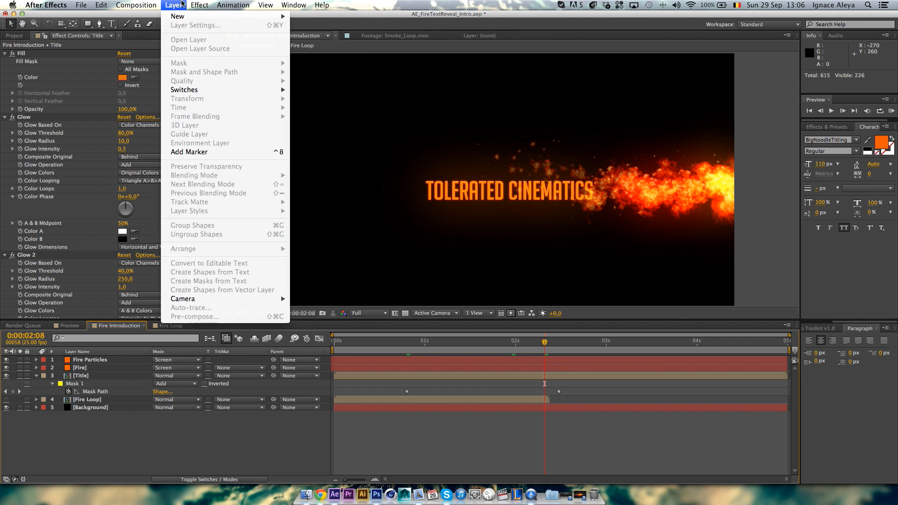
pyautogui.moveTo(184, 19)
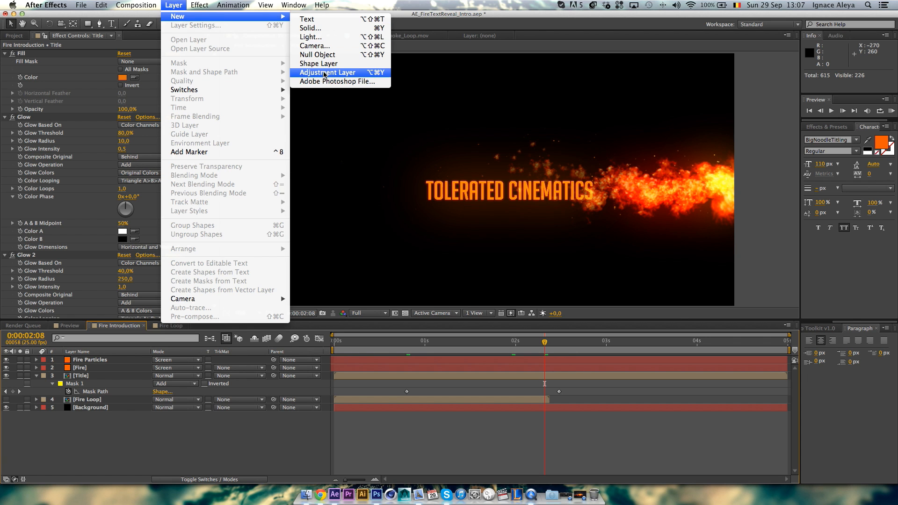
pyautogui.click(327, 72)
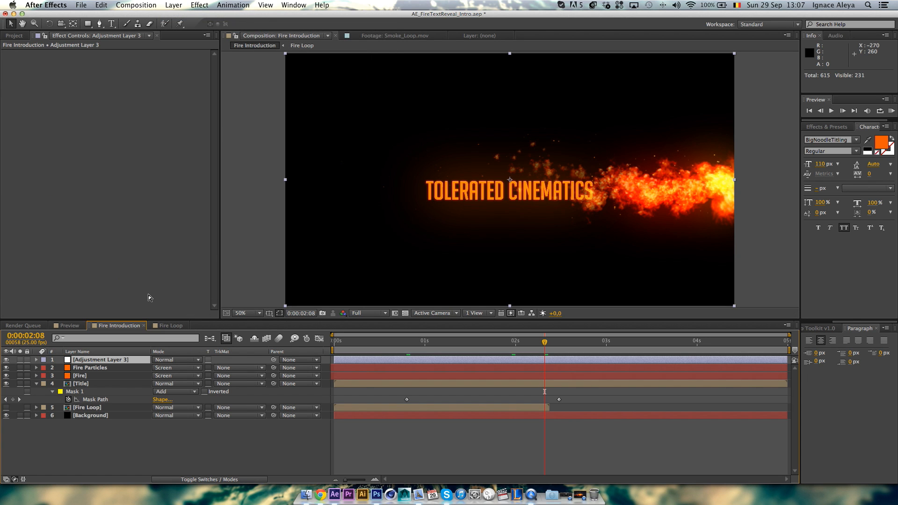
pyautogui.press('Return')
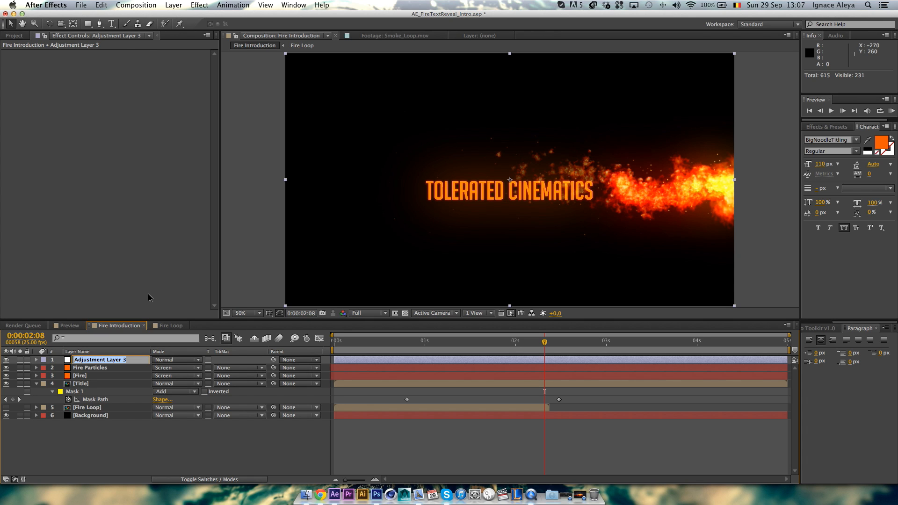
pyautogui.write('Displace')
pyautogui.press('Return')
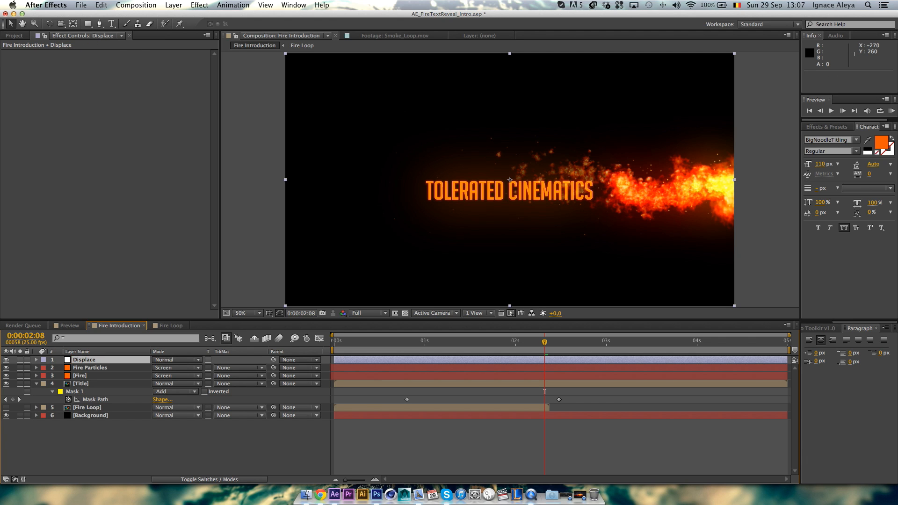
pyautogui.moveTo(87, 360); pyautogui.dragTo(77, 383)
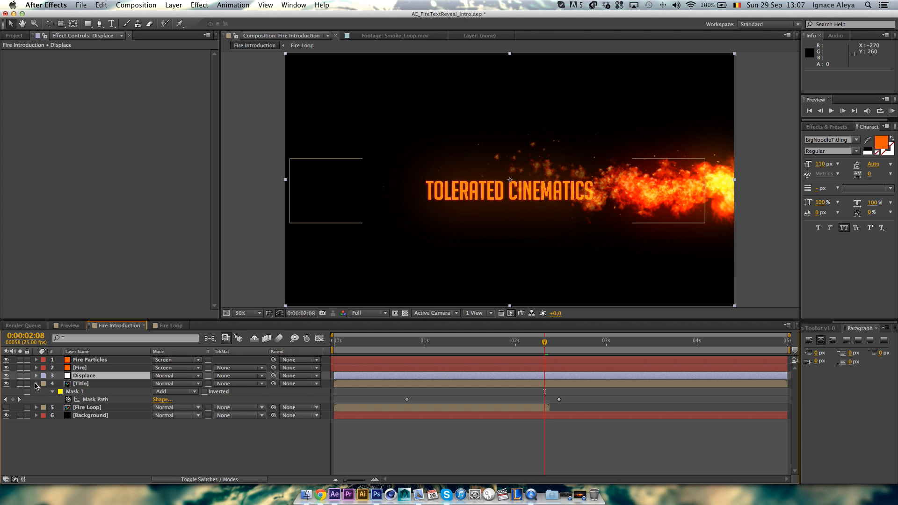
pyautogui.click(36, 384)
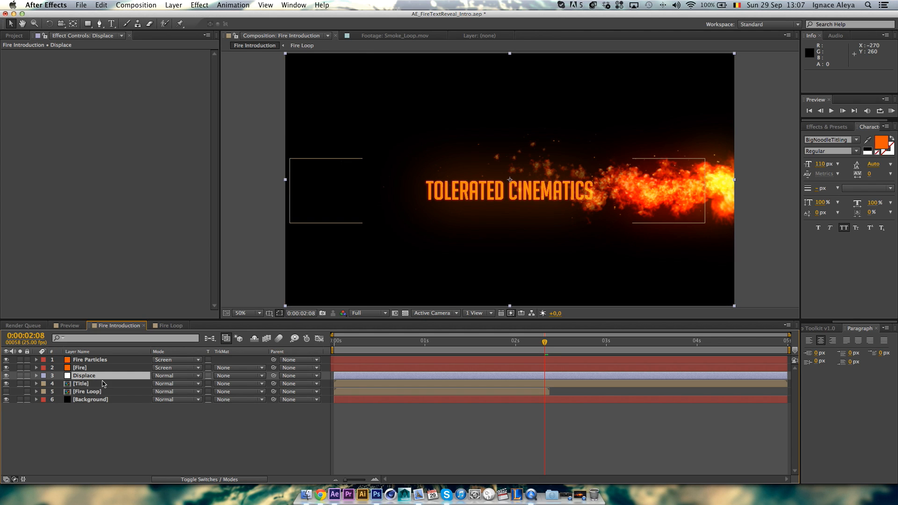
# Apply the Turbulent Displace effect to the Displace adjustment layer.
pyautogui.click(202, 6)
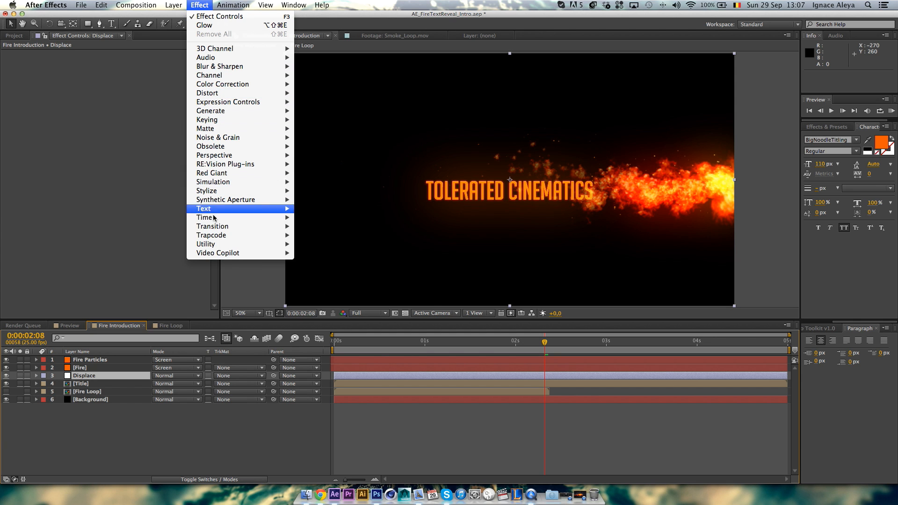
pyautogui.moveTo(216, 236)
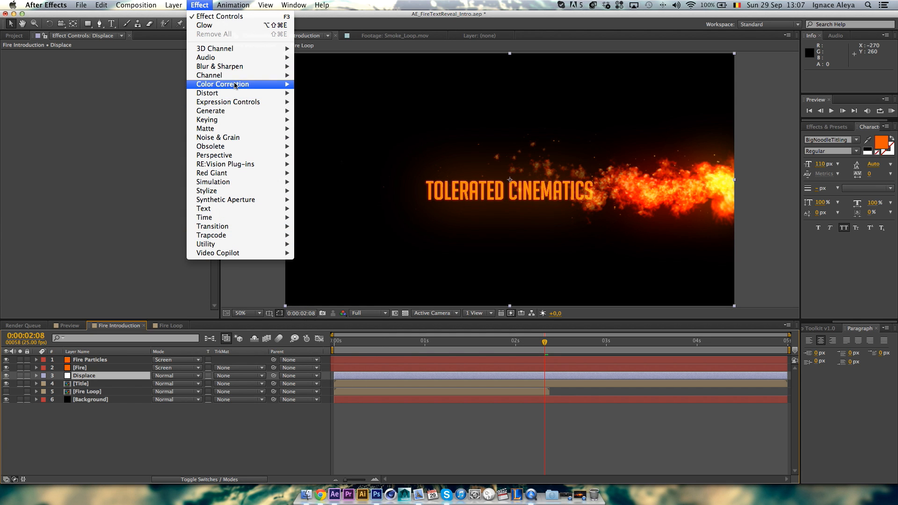
pyautogui.moveTo(230, 114)
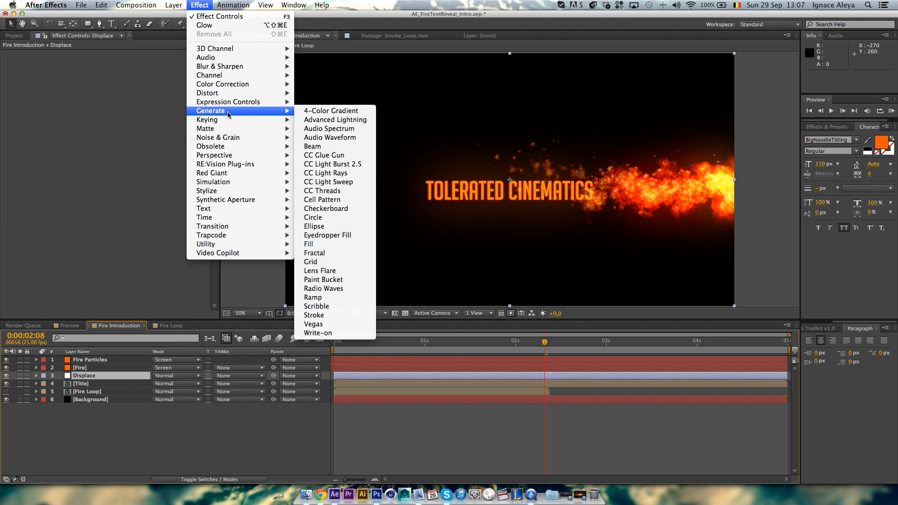
pyautogui.moveTo(222, 177)
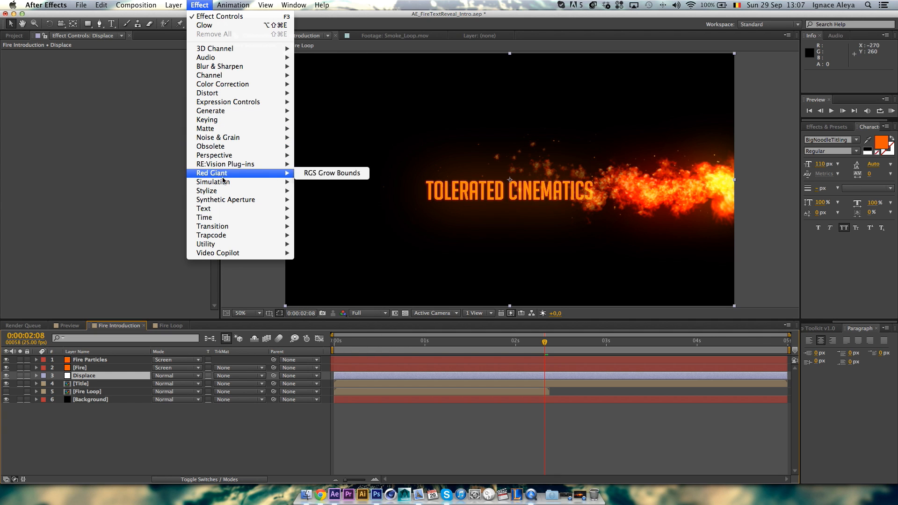
pyautogui.moveTo(223, 207)
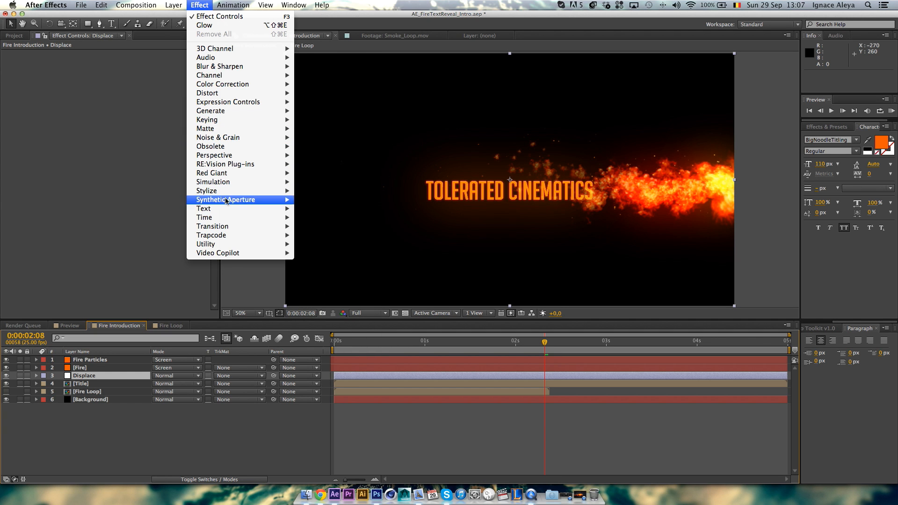
pyautogui.moveTo(211, 95)
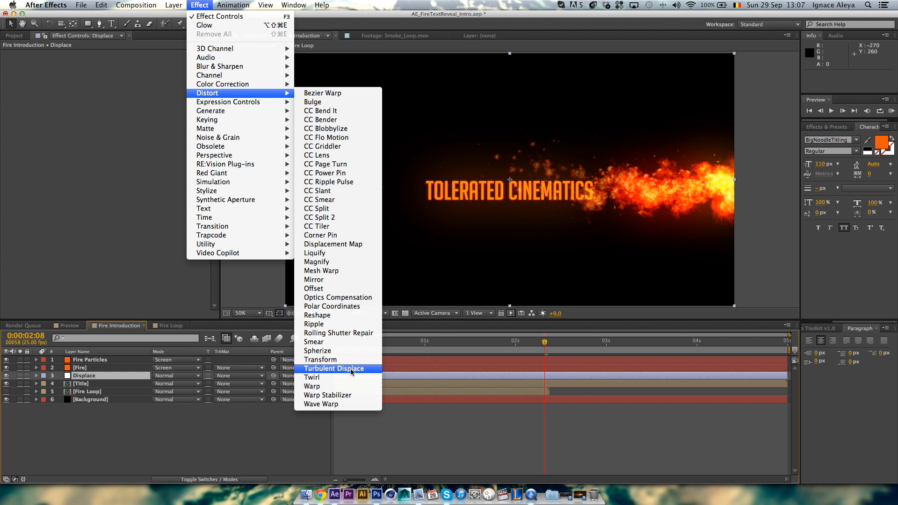
pyautogui.click(335, 368)
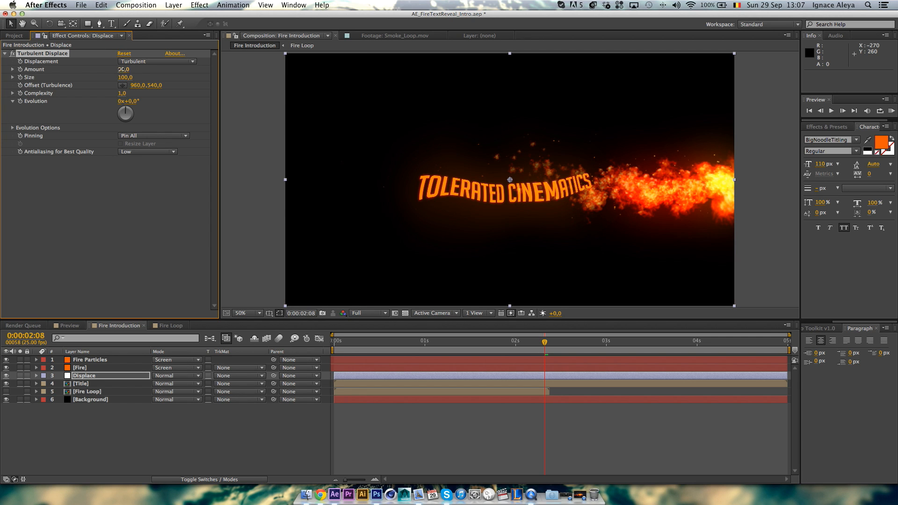
# Set the Size of the Turbulent Displace effect to 15.
pyautogui.click(121, 70)
pyautogui.press('Tab')
pyautogui.write('15')
pyautogui.press('Return')
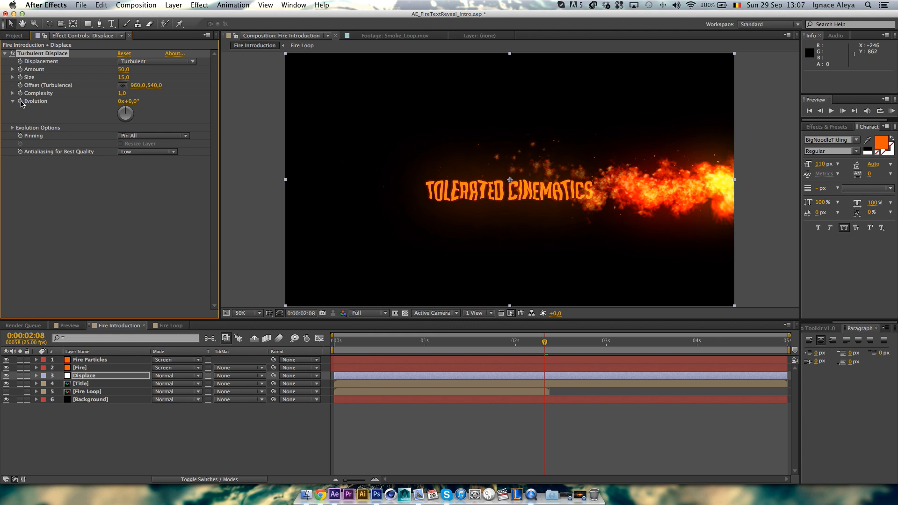
# Add the expression time*250 to Turbulent Displace's Evolution and check the distortion of the title over time.
pyautogui.keyDown('alt'); pyautogui.click(20, 101); pyautogui.keyUp('alt')
pyautogui.write('ti')
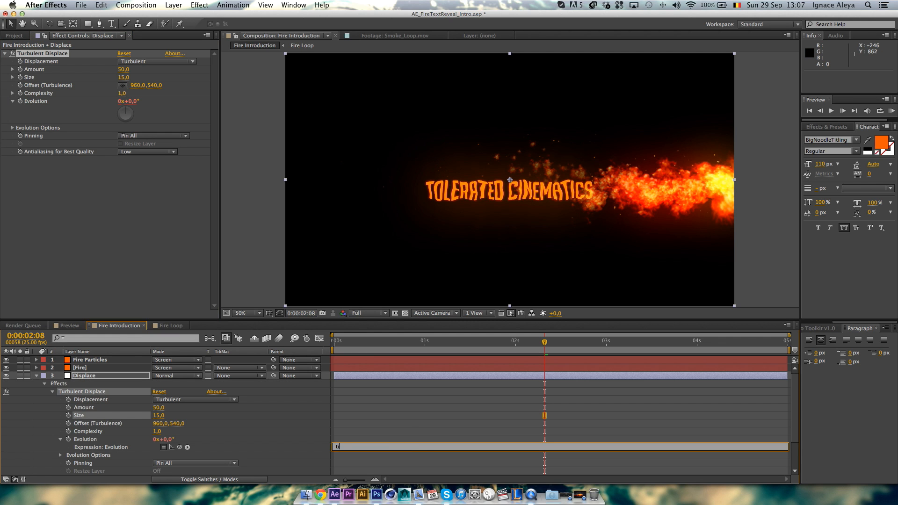
pyautogui.write('me*250')
pyautogui.press('KP_Enter')
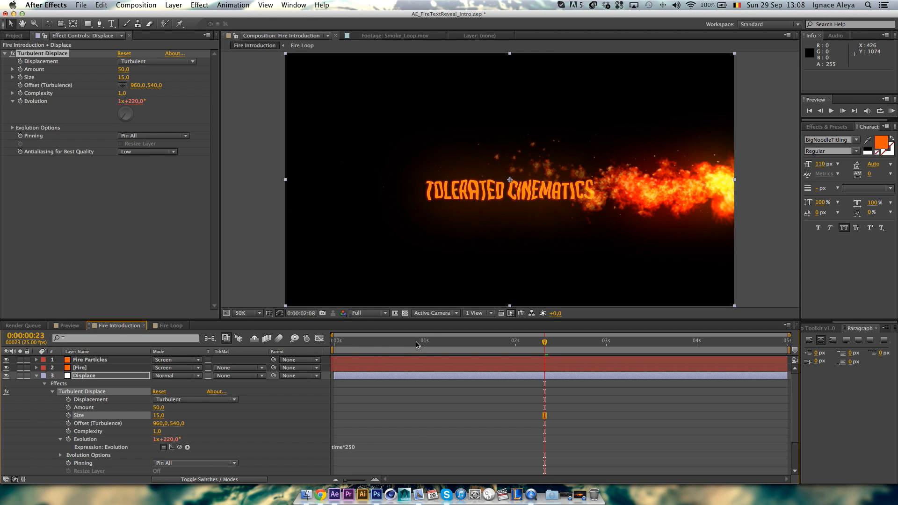
pyautogui.moveTo(416, 345); pyautogui.dragTo(581, 344)
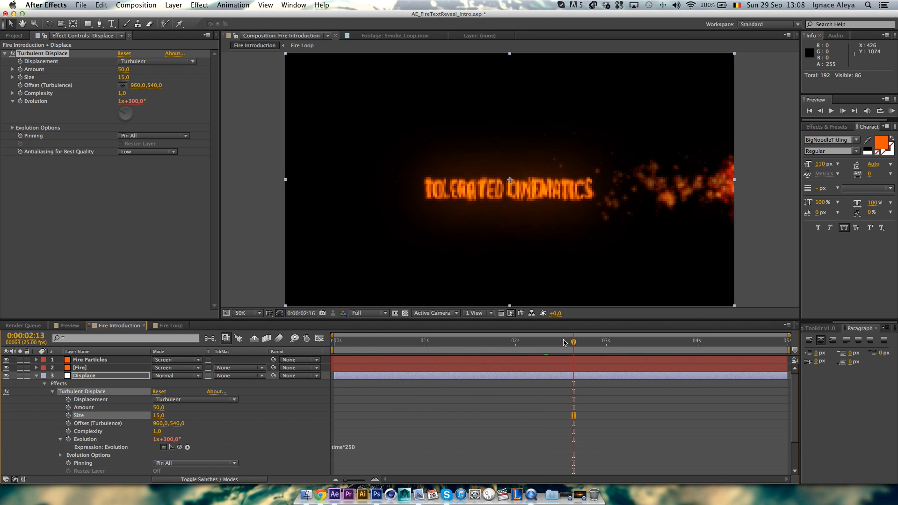
pyautogui.click(429, 341)
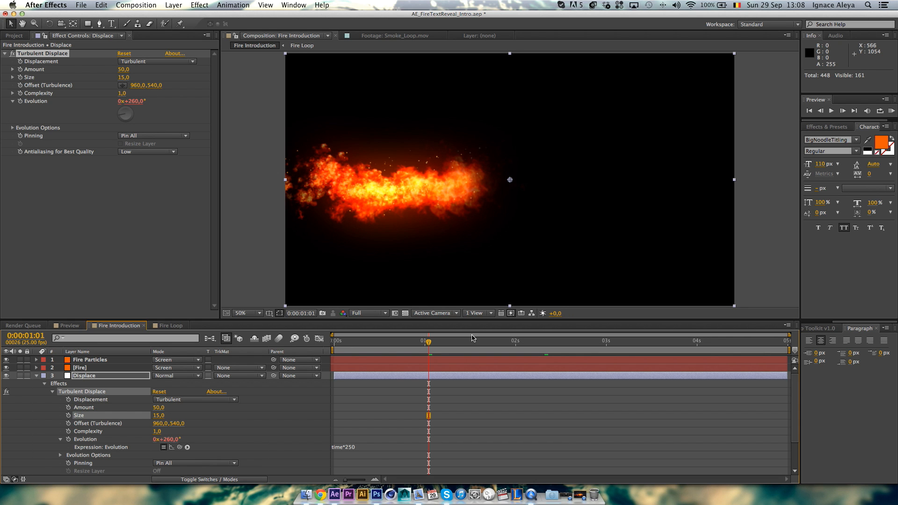
pyautogui.moveTo(441, 347); pyautogui.dragTo(552, 344)
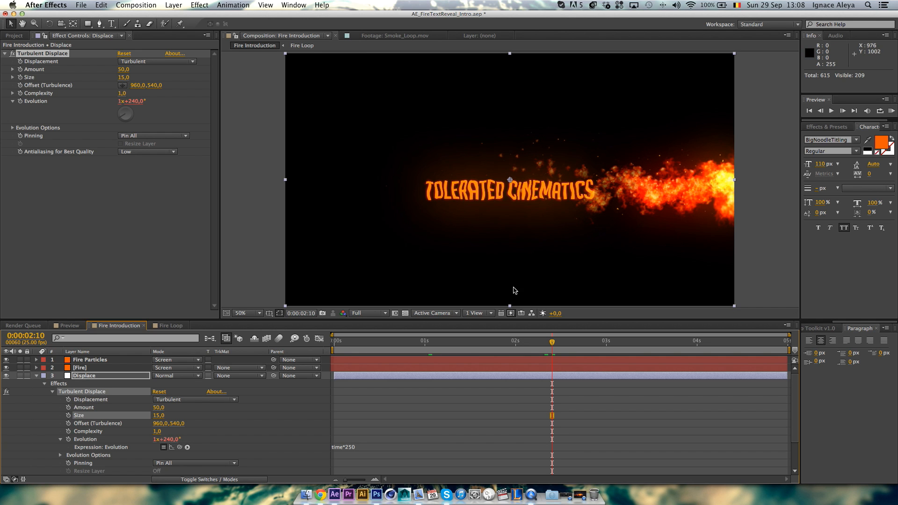
# At 0:00:01:00, draw a wide elliptical mask on the Displace layer around the fire trail.
pyautogui.moveTo(522, 347); pyautogui.dragTo(426, 352)
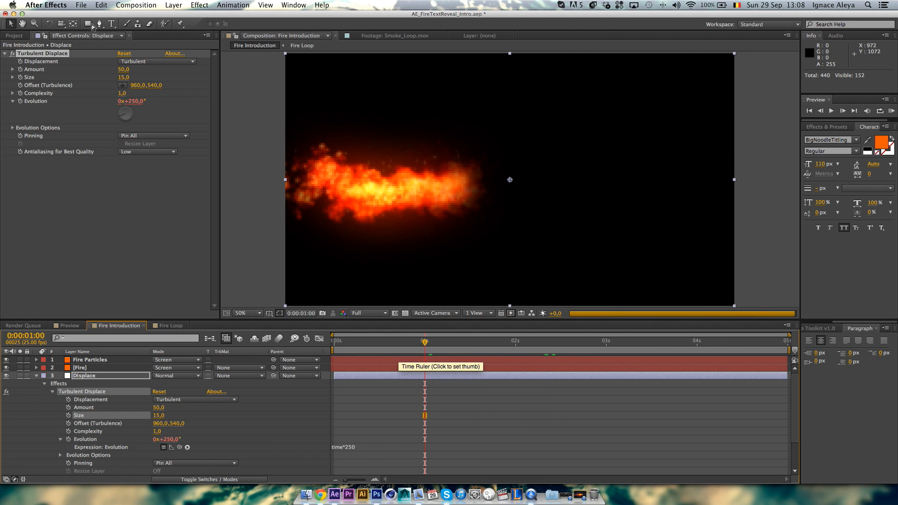
pyautogui.click(88, 23)
pyautogui.moveTo(88, 26); pyautogui.dragTo(120, 49)
pyautogui.moveTo(416, 193)
pyautogui.mouseDown()
pyautogui.moveTo(470, 182)
pyautogui.moveTo(475, 167)
pyautogui.mouseUp()
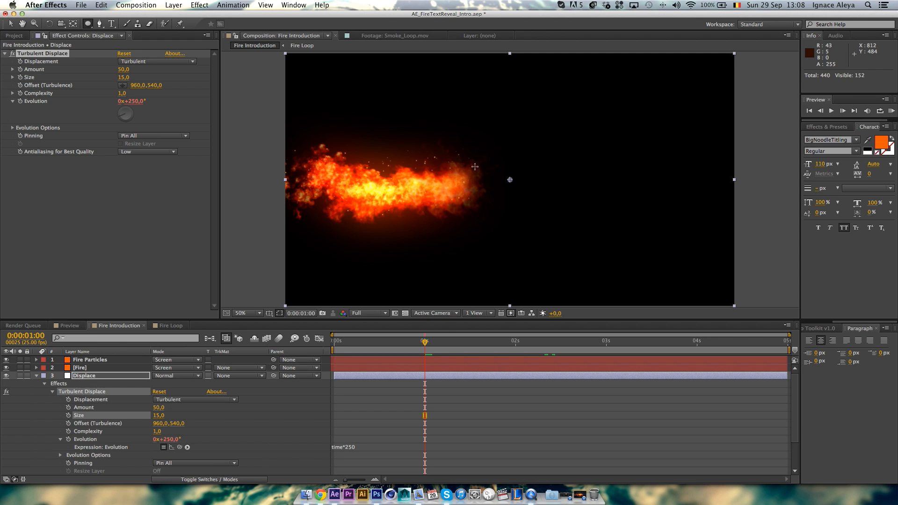
pyautogui.moveTo(397, 197); pyautogui.dragTo(242, 230)
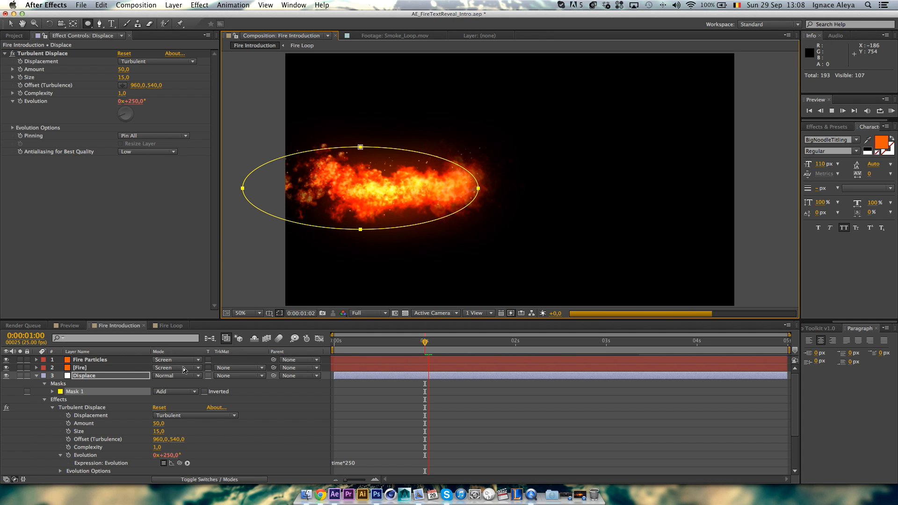
# Set the feather of the Displace layer's elliptical mask to 100 pixels.
pyautogui.press('pagedown')
pyautogui.click(142, 377)
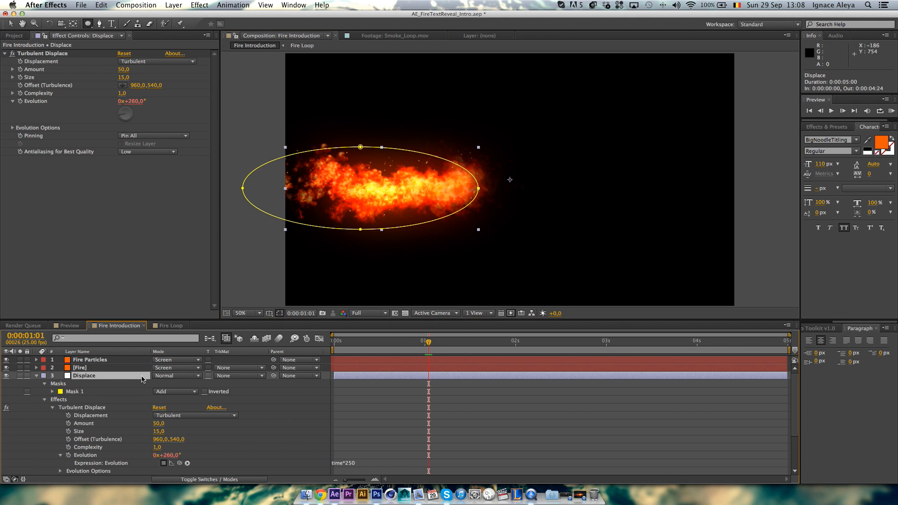
pyautogui.press('f')
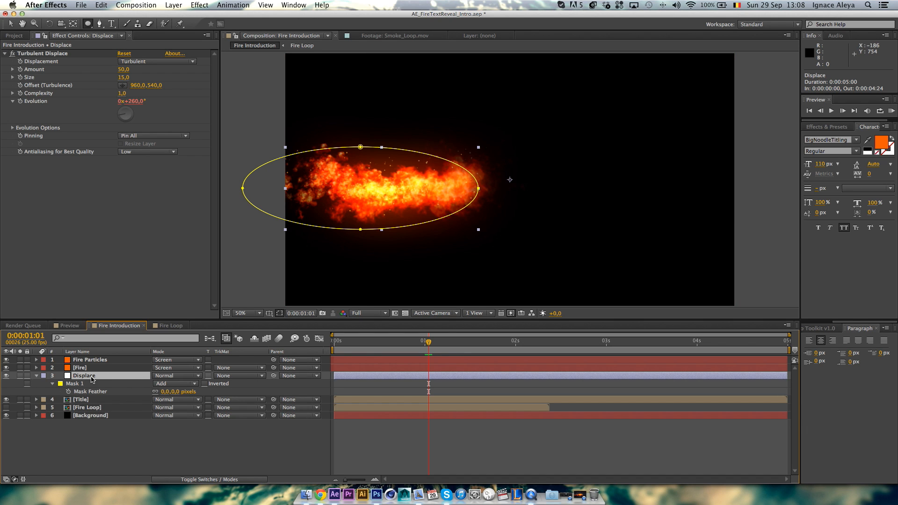
pyautogui.moveTo(178, 392); pyautogui.dragTo(185, 392)
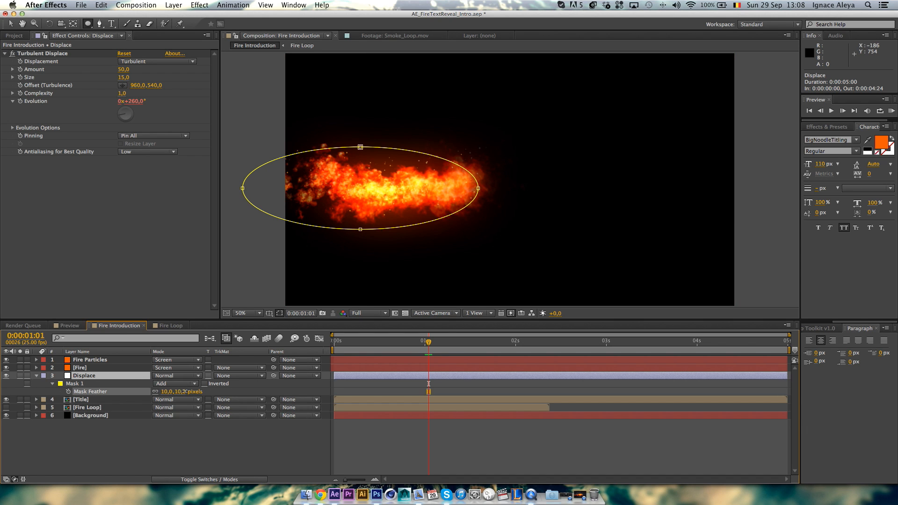
pyautogui.click(182, 392)
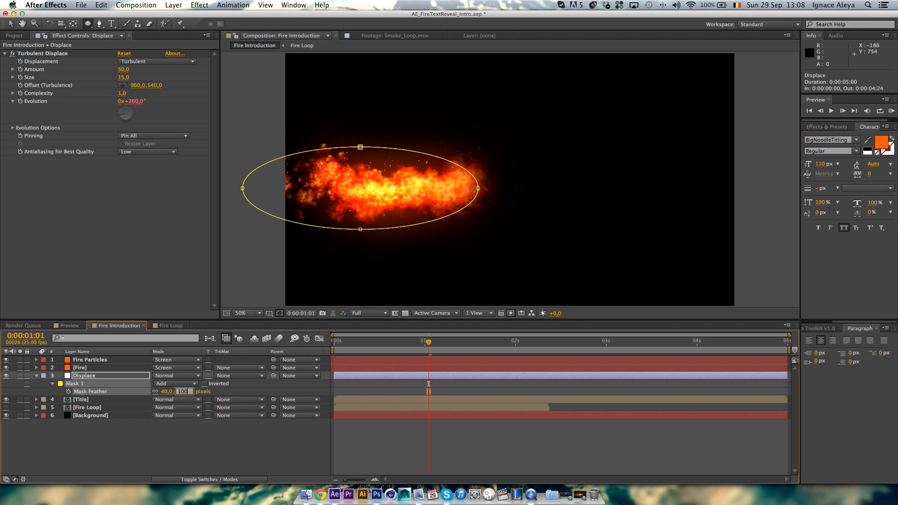
pyautogui.press('Return')
# At 0:00:00:15, keyframe the Displace layer's Mask Path and move the ellipse left so it surrounds the incoming fire.
pyautogui.moveTo(422, 342); pyautogui.dragTo(388, 346)
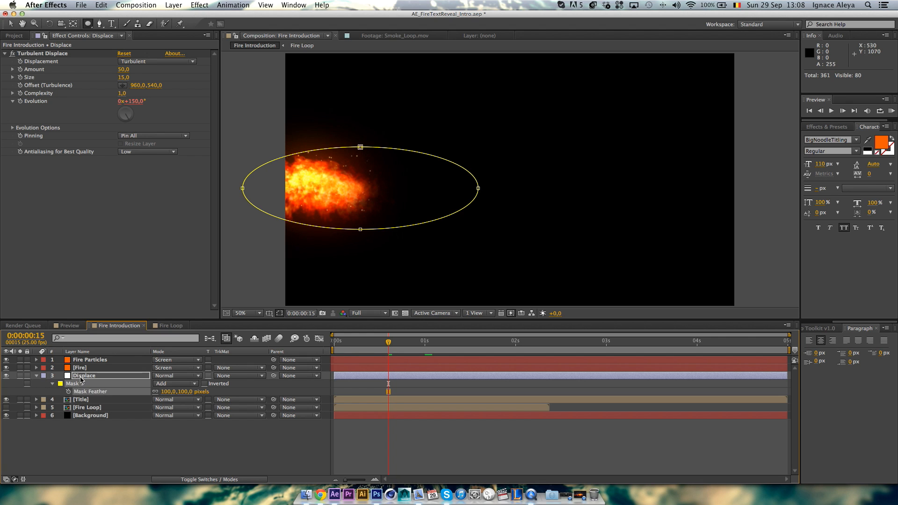
pyautogui.click(82, 376)
pyautogui.press('m')
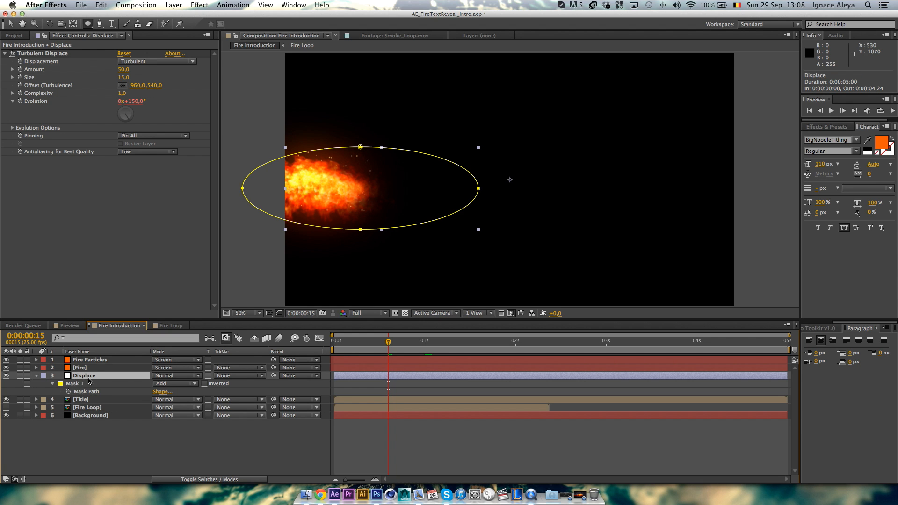
pyautogui.click(69, 392)
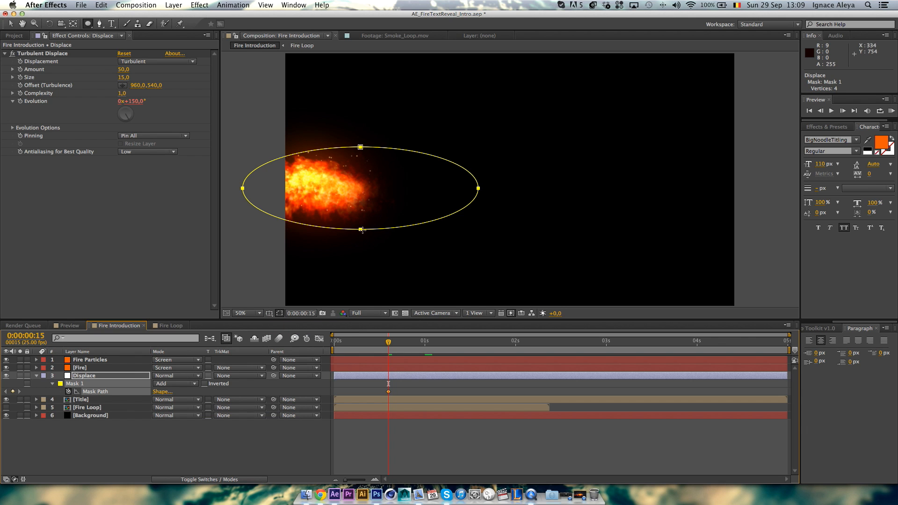
pyautogui.press('v')
pyautogui.moveTo(360, 230); pyautogui.dragTo(266, 233)
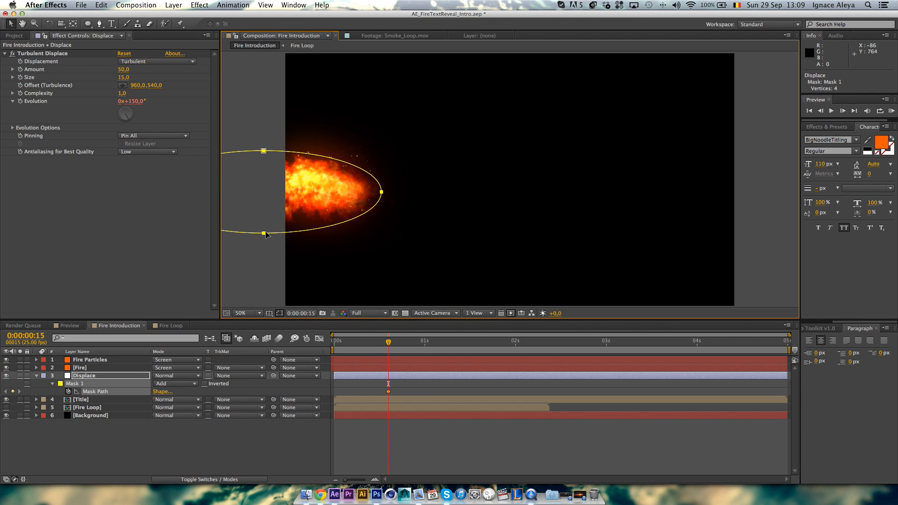
# At 0:00:02:10, move the Displace mask right around the outgoing fire trail, and check its position at 0:00:01:19.
pyautogui.moveTo(399, 345); pyautogui.dragTo(553, 346)
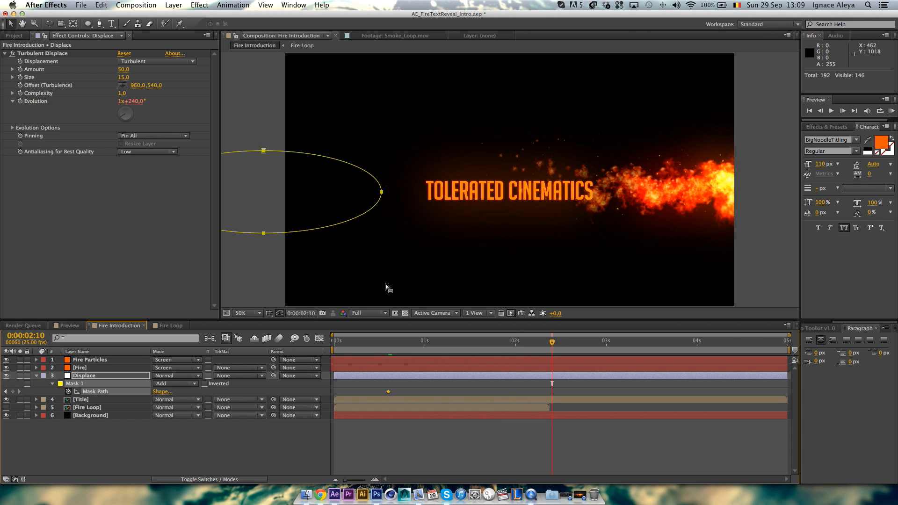
pyautogui.moveTo(381, 193); pyautogui.dragTo(801, 191)
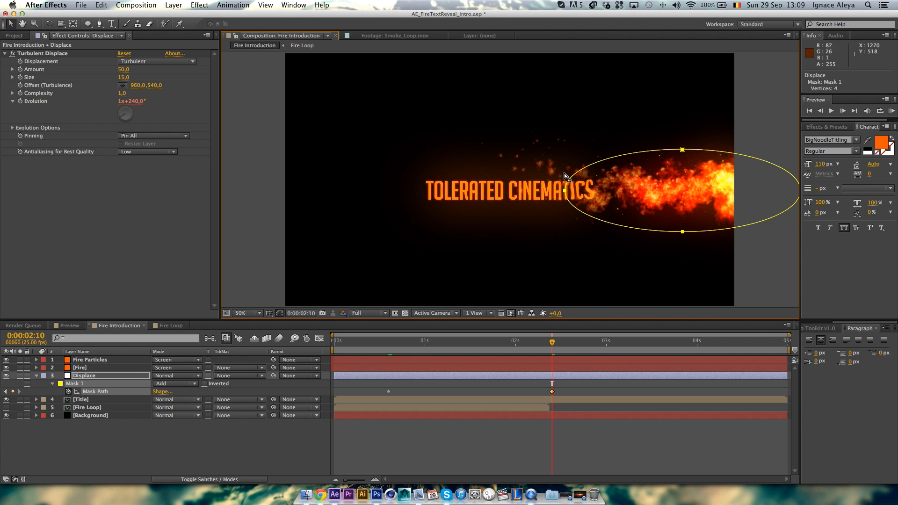
pyautogui.moveTo(552, 346); pyautogui.dragTo(495, 349)
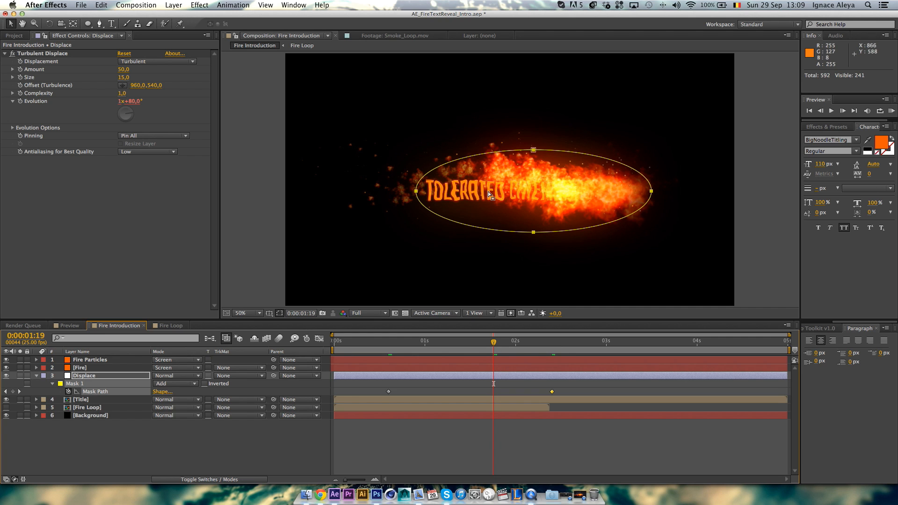
# Try an Amount of 25 for the Turbulent Displace effect.
pyautogui.moveTo(122, 70); pyautogui.dragTo(121, 69)
pyautogui.click(121, 69)
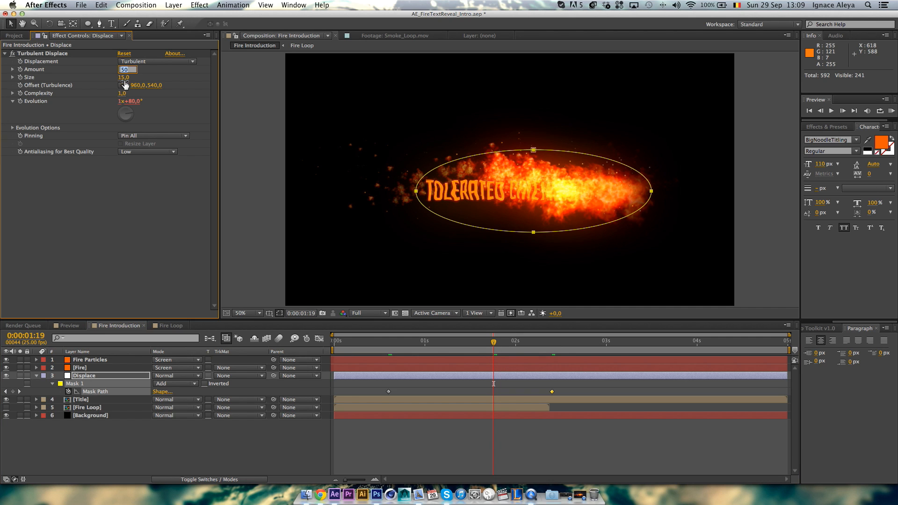
pyautogui.press('Return')
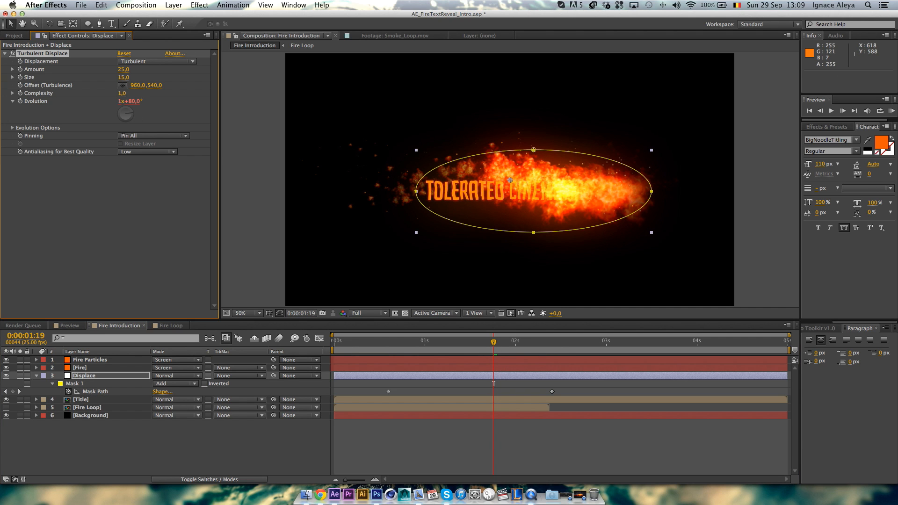
# Set the Amount of the Turbulent Displace effect to 35.
pyautogui.click(121, 69)
pyautogui.write('35')
pyautogui.press('Return')
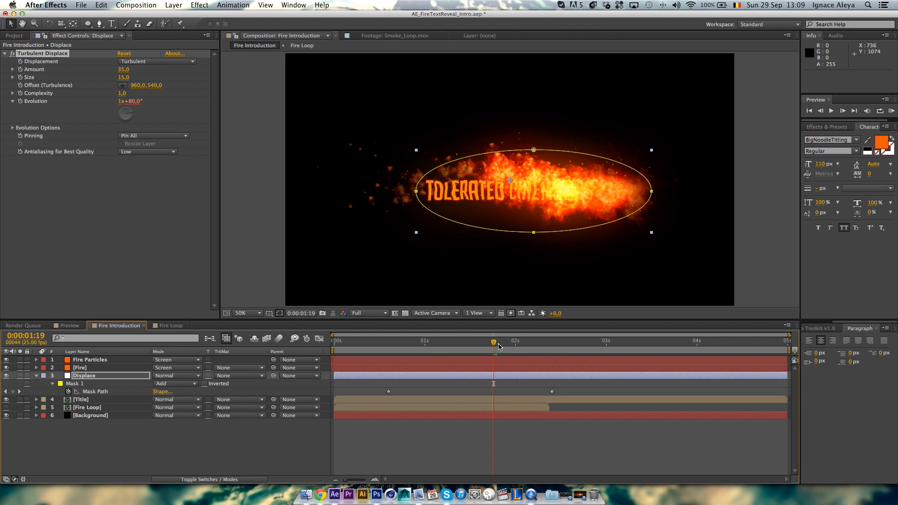
# Check the title distortion at 0:00:02:06 and play a RAM preview of the Fire Introduction composition.
pyautogui.moveTo(494, 342); pyautogui.dragTo(538, 346)
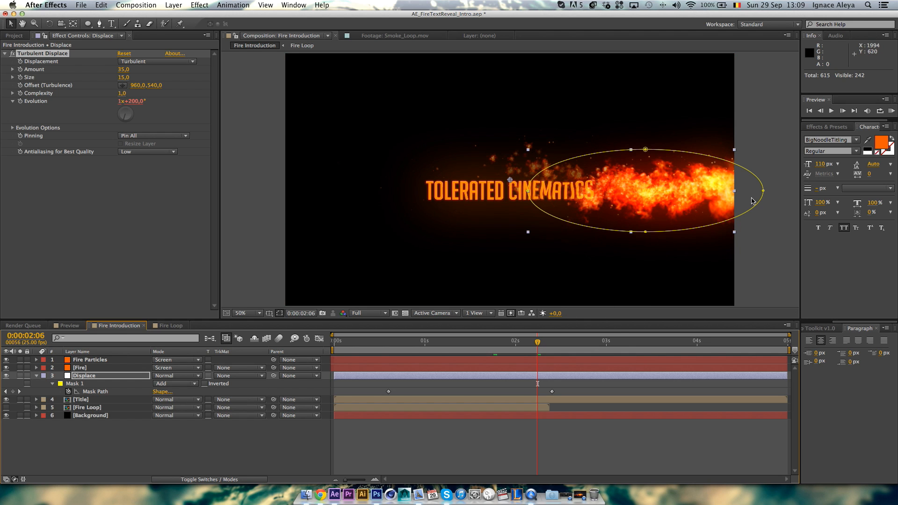
pyautogui.click(891, 112)
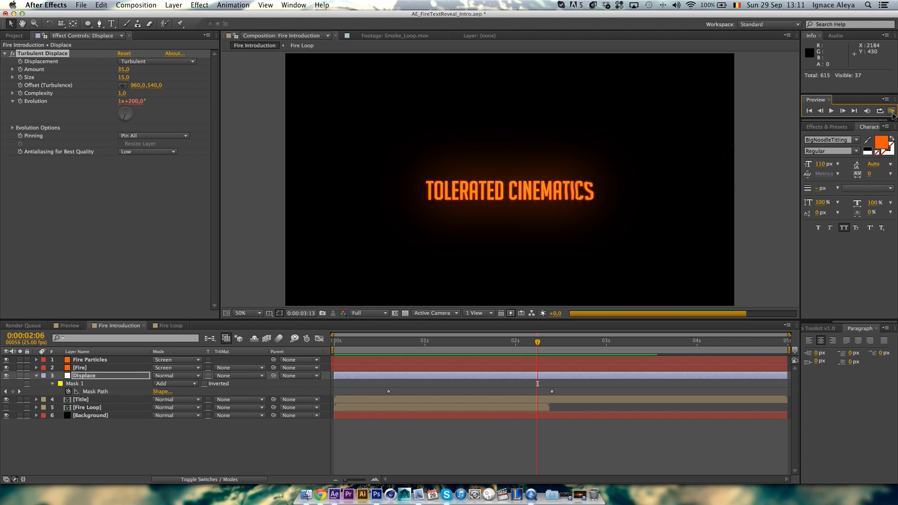
pyautogui.click(893, 111)
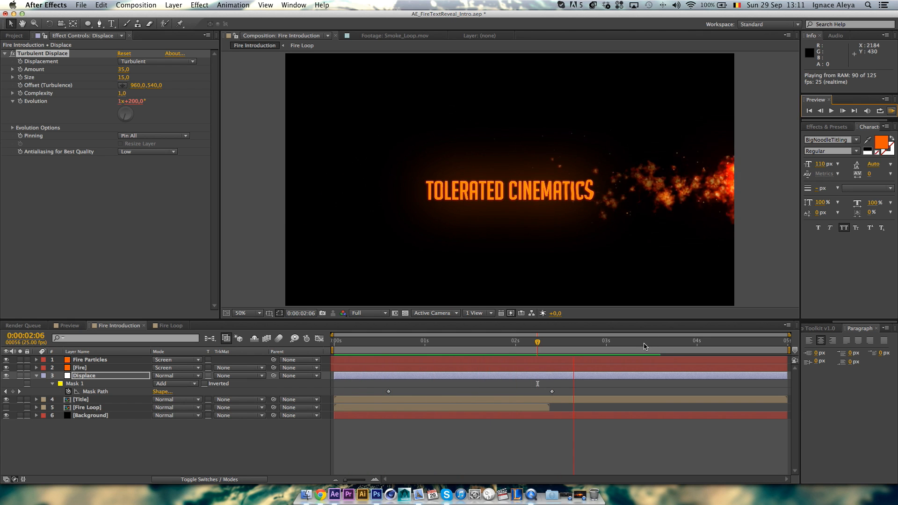
pyautogui.press('space')
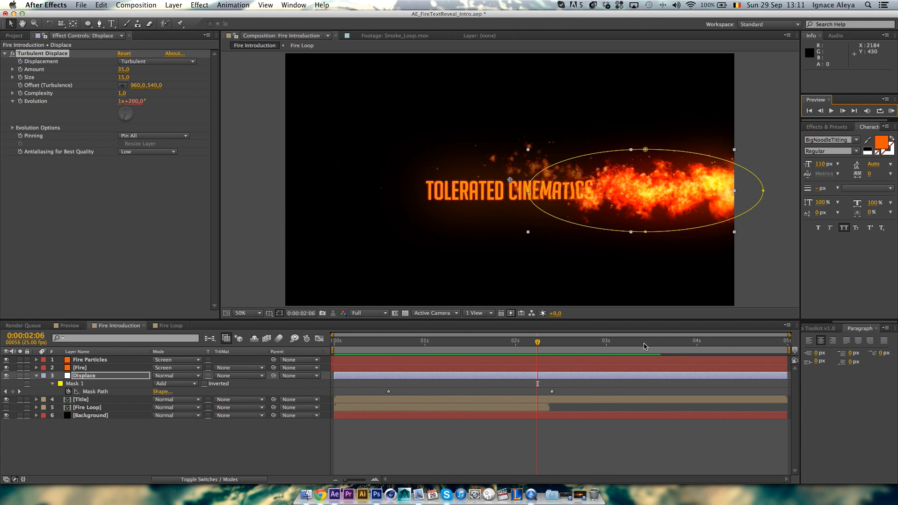